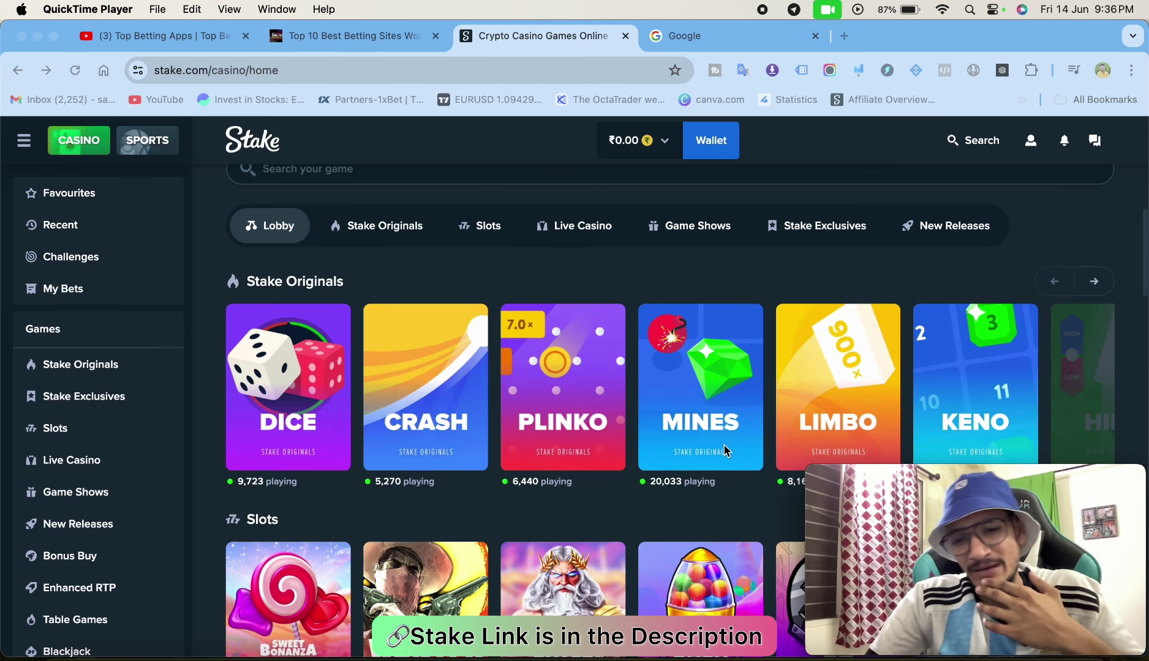
Go to Sports, expand Cricket and open the T20 World Cup match list
{"action": "scroll", "coordinate": [701, 514], "scroll_direction": "down", "scroll_amount": 2}
{"action": "scroll", "coordinate": [702, 515], "scroll_direction": "up", "scroll_amount": 1}
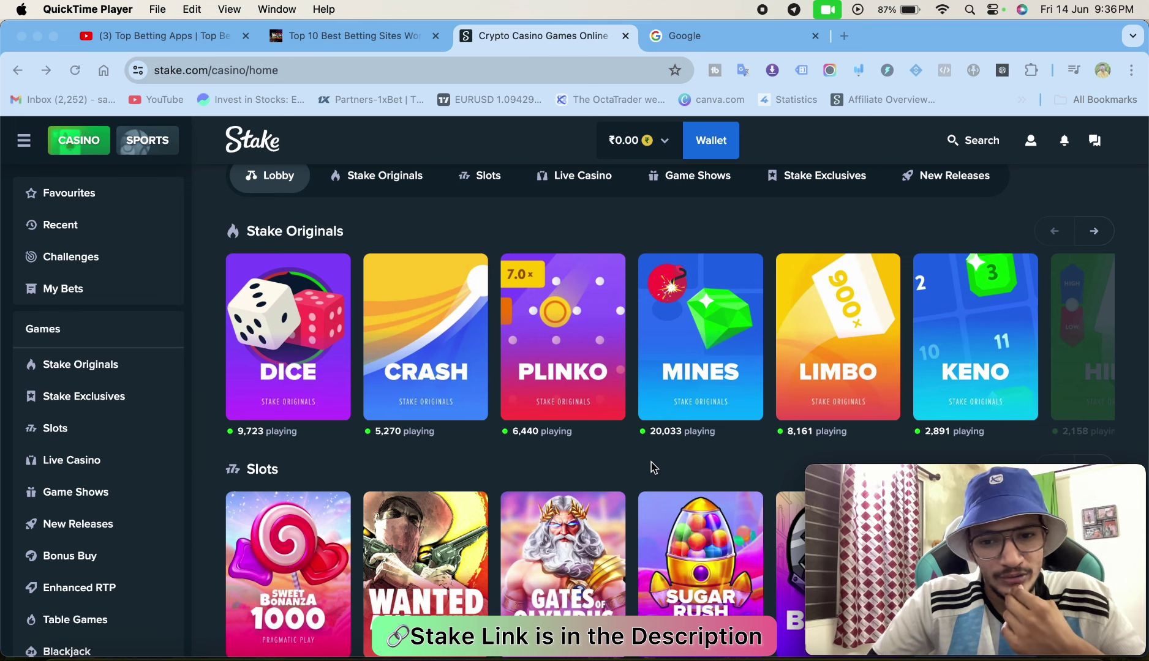
{"action": "scroll", "coordinate": [654, 468], "scroll_direction": "up", "scroll_amount": 1}
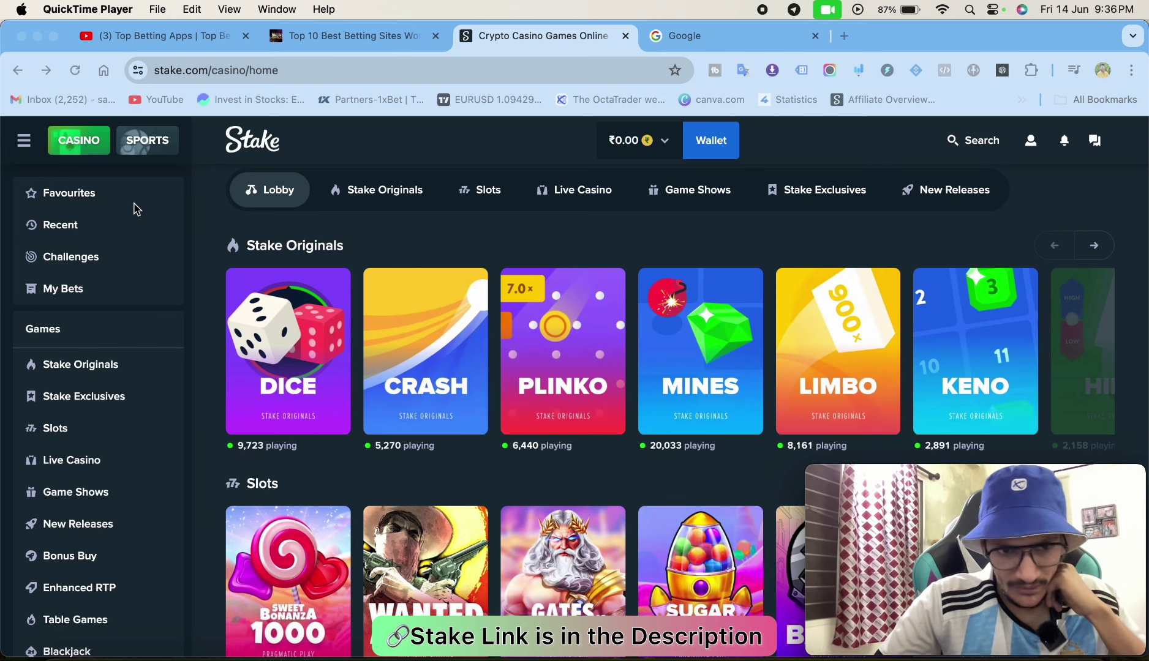
{"action": "left_click", "coordinate": [164, 147]}
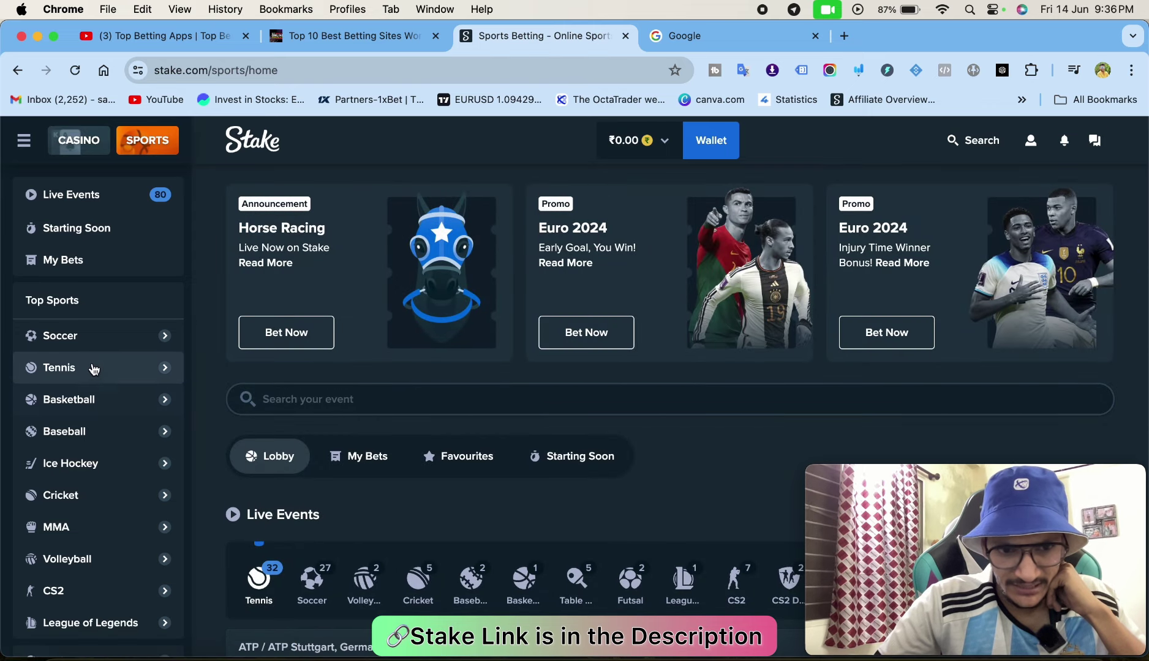
{"action": "left_click", "coordinate": [118, 502]}
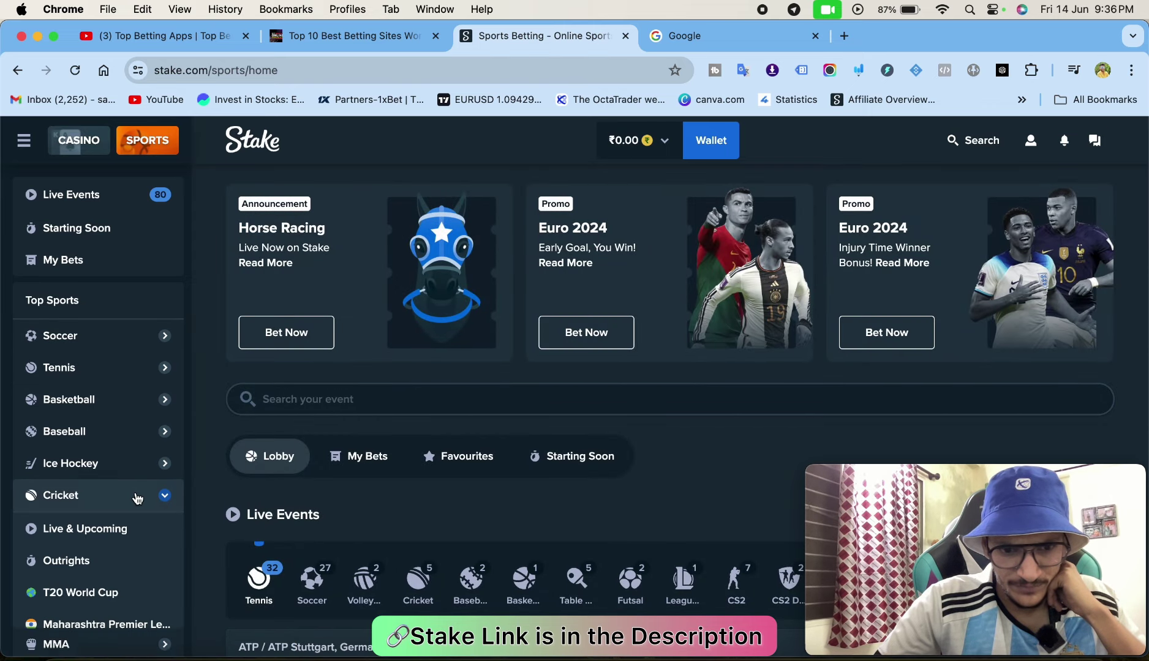
{"action": "scroll", "coordinate": [119, 530], "scroll_direction": "down", "scroll_amount": 3}
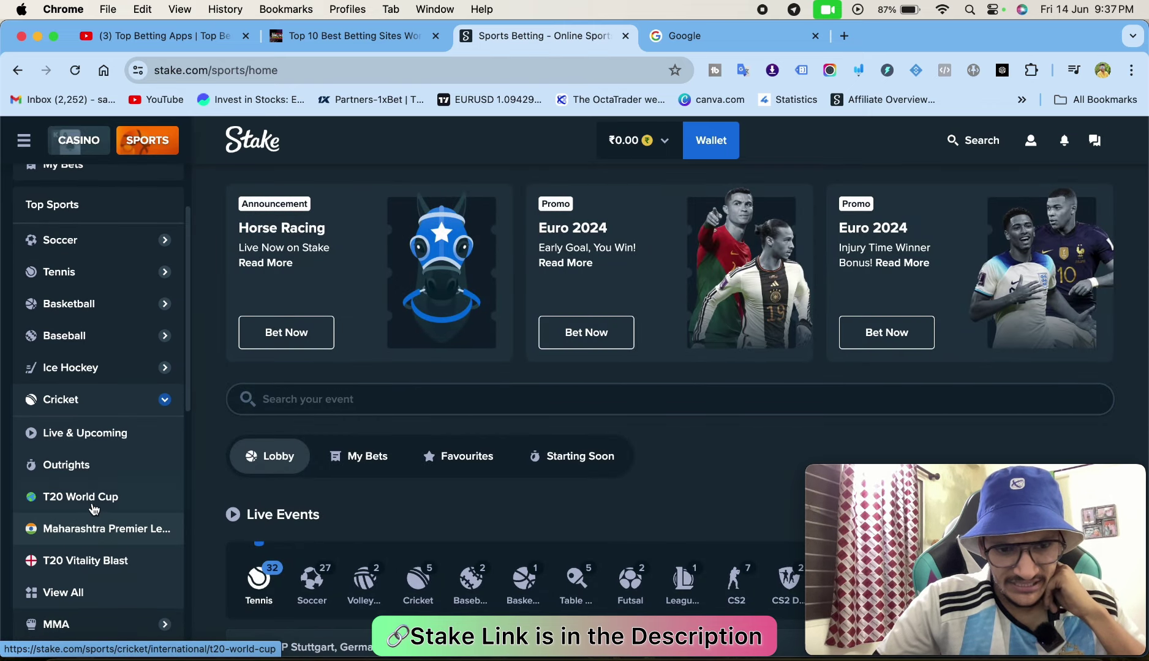
{"action": "left_click", "coordinate": [116, 502]}
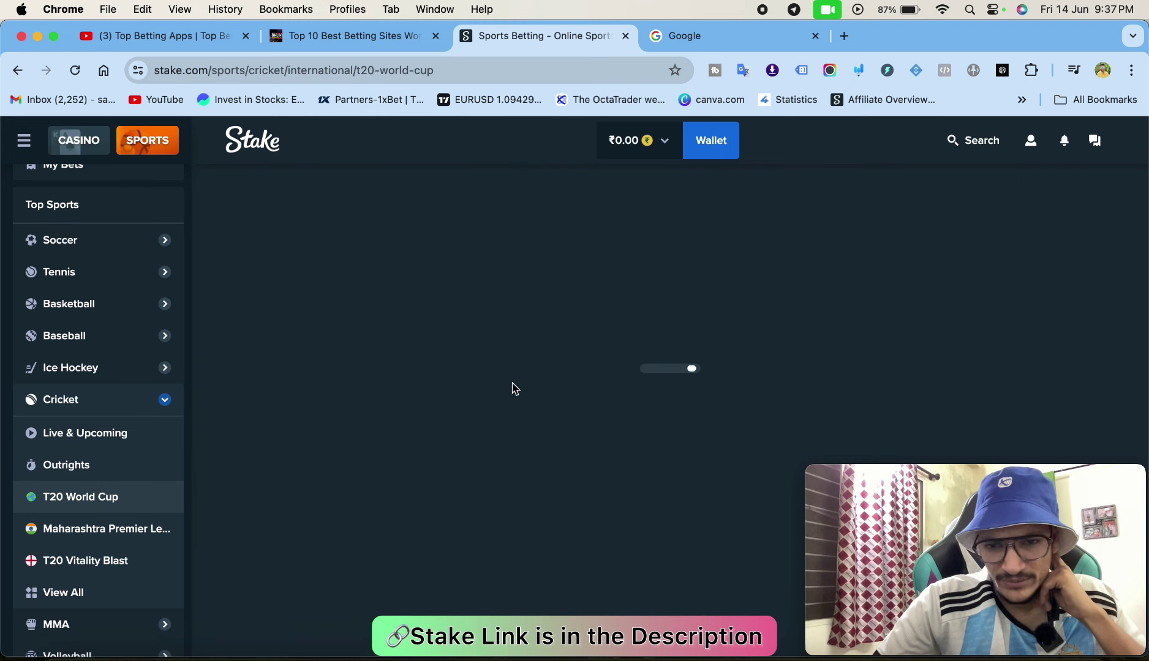
Scroll the matches, check the wallet briefly, then move to the betting-sites review page
{"action": "scroll", "coordinate": [499, 419], "scroll_direction": "down", "scroll_amount": 1}
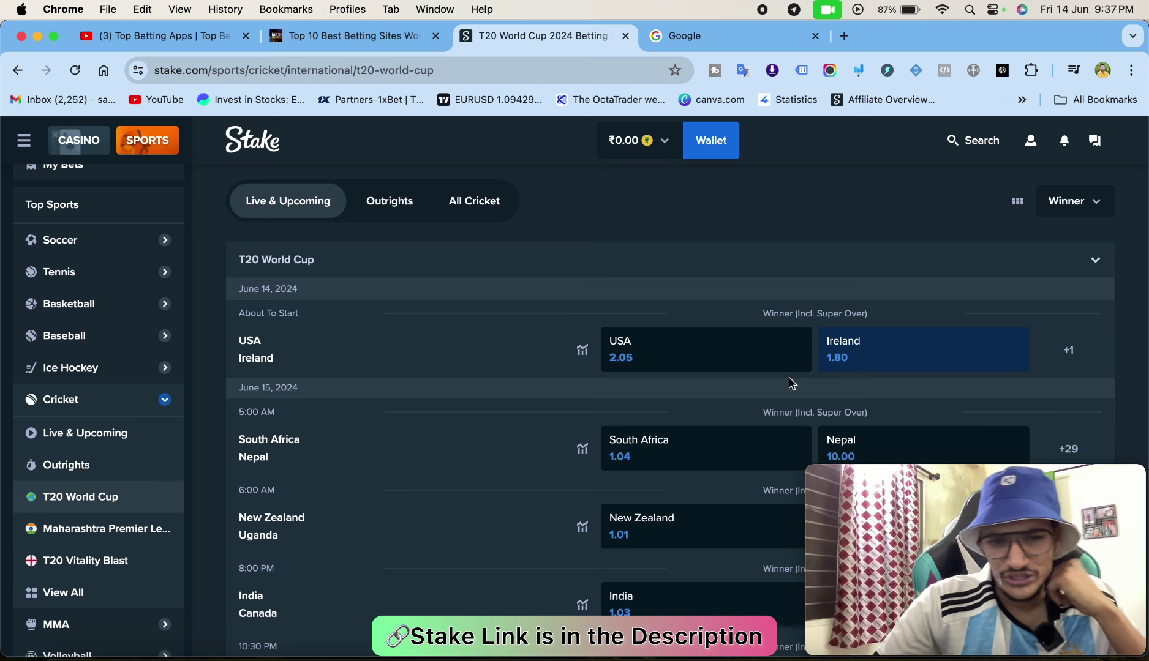
{"action": "scroll", "coordinate": [332, 412], "scroll_direction": "down", "scroll_amount": 3}
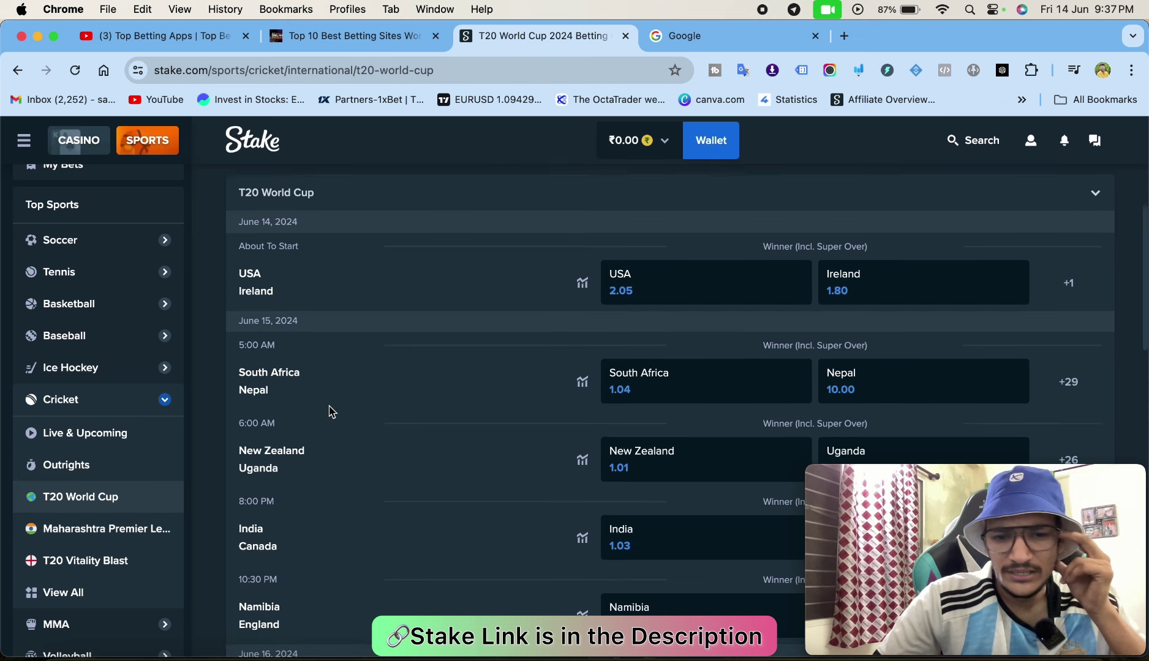
{"action": "scroll", "coordinate": [535, 506], "scroll_direction": "down", "scroll_amount": 5}
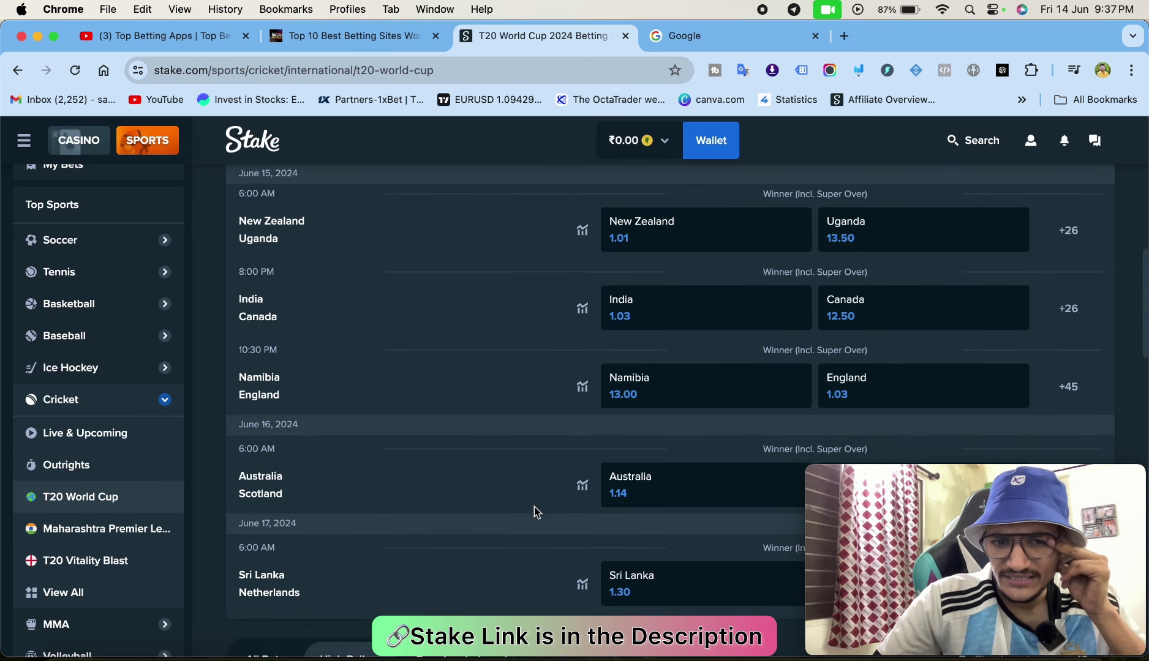
{"action": "scroll", "coordinate": [534, 506], "scroll_direction": "up", "scroll_amount": 10}
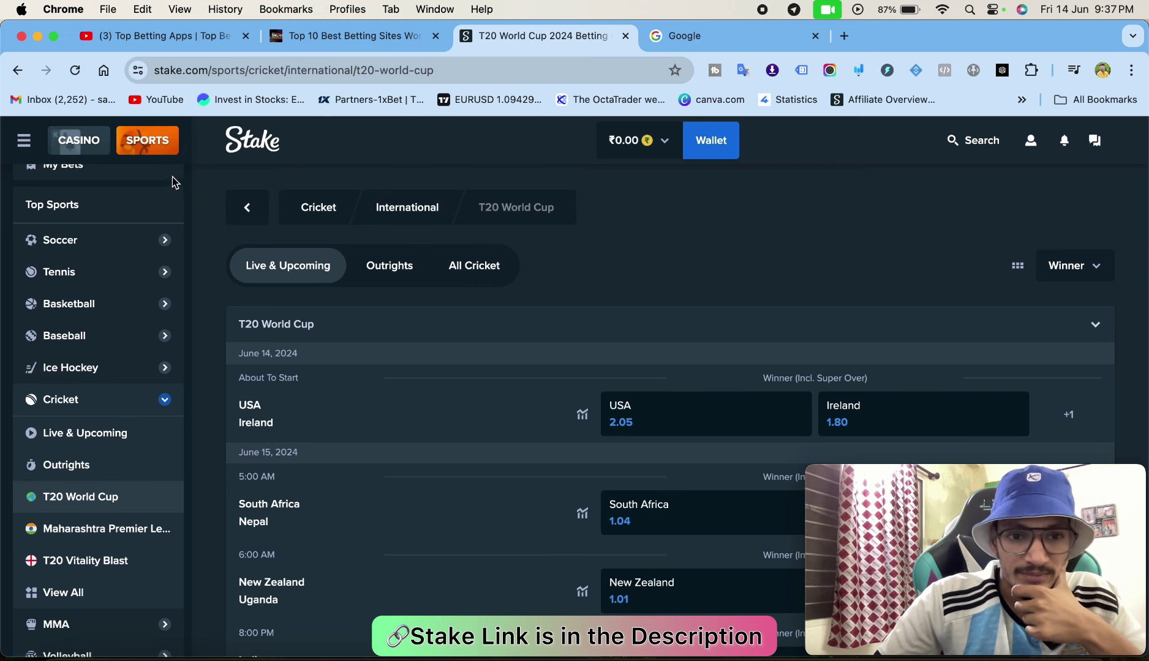
{"action": "left_click", "coordinate": [714, 146]}
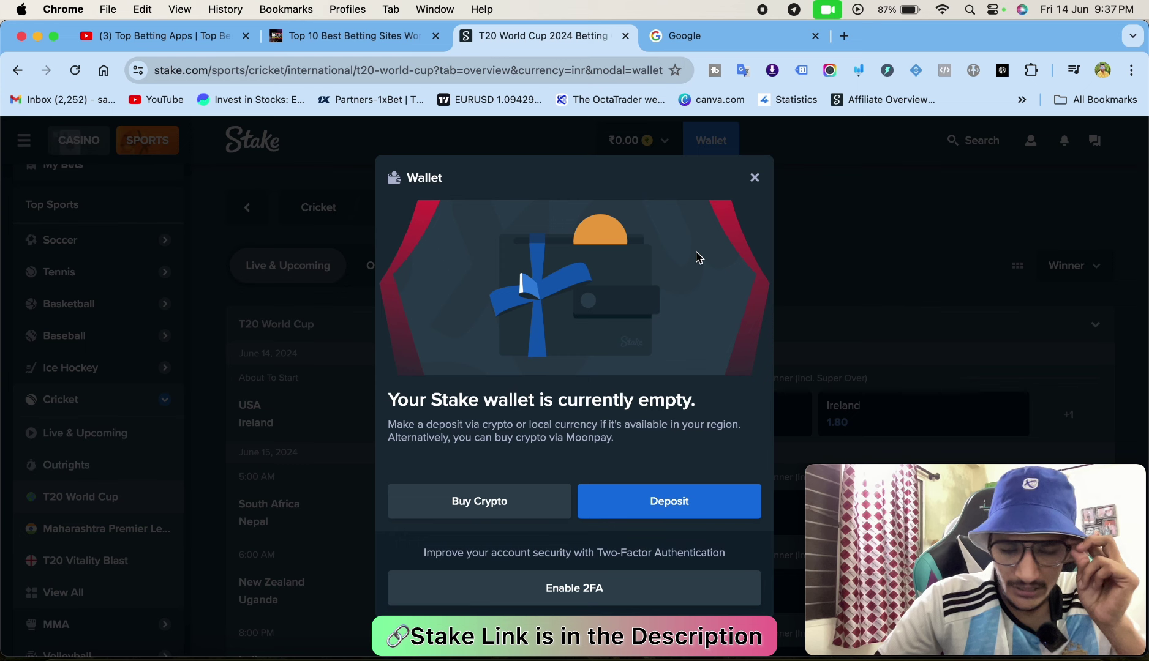
{"action": "left_click", "coordinate": [755, 180]}
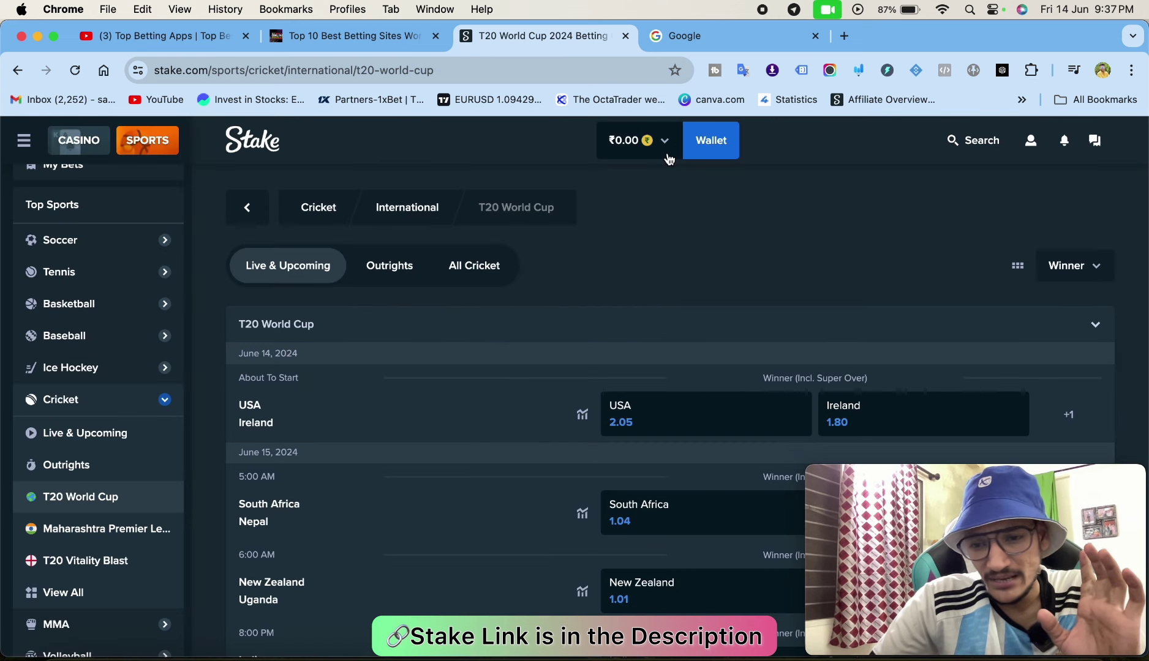
{"action": "left_click", "coordinate": [377, 38]}
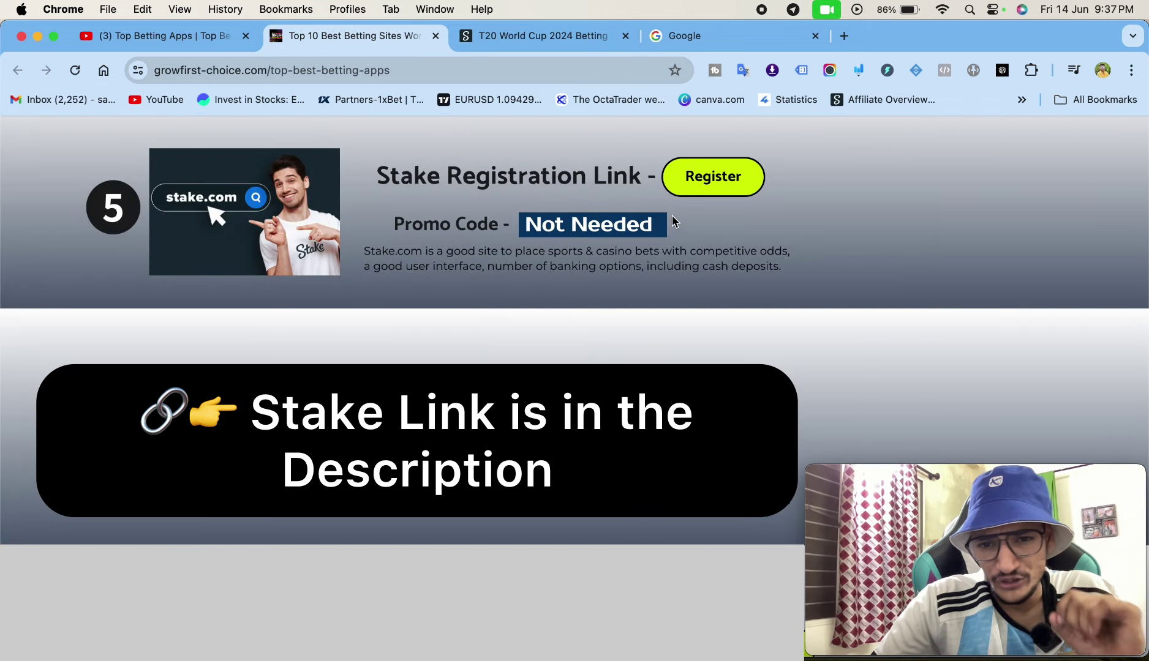
Follow the review page's Stake registration link, then close that tab and go back to T20 World Cup
{"action": "left_click", "coordinate": [726, 184]}
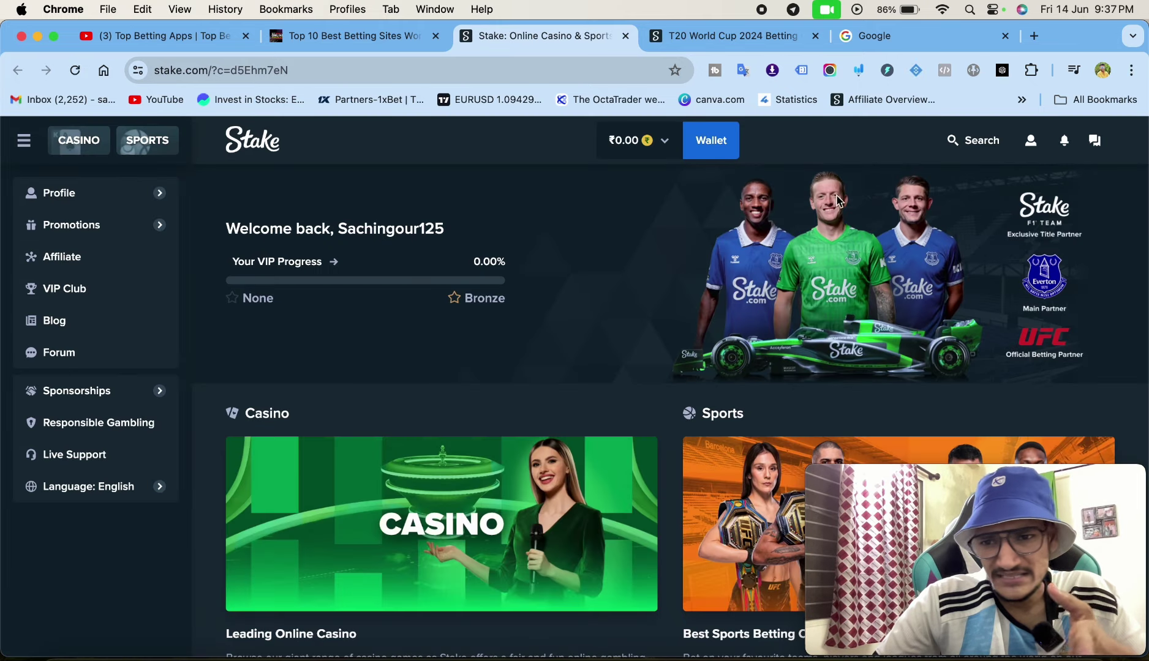
{"action": "left_click", "coordinate": [1032, 144]}
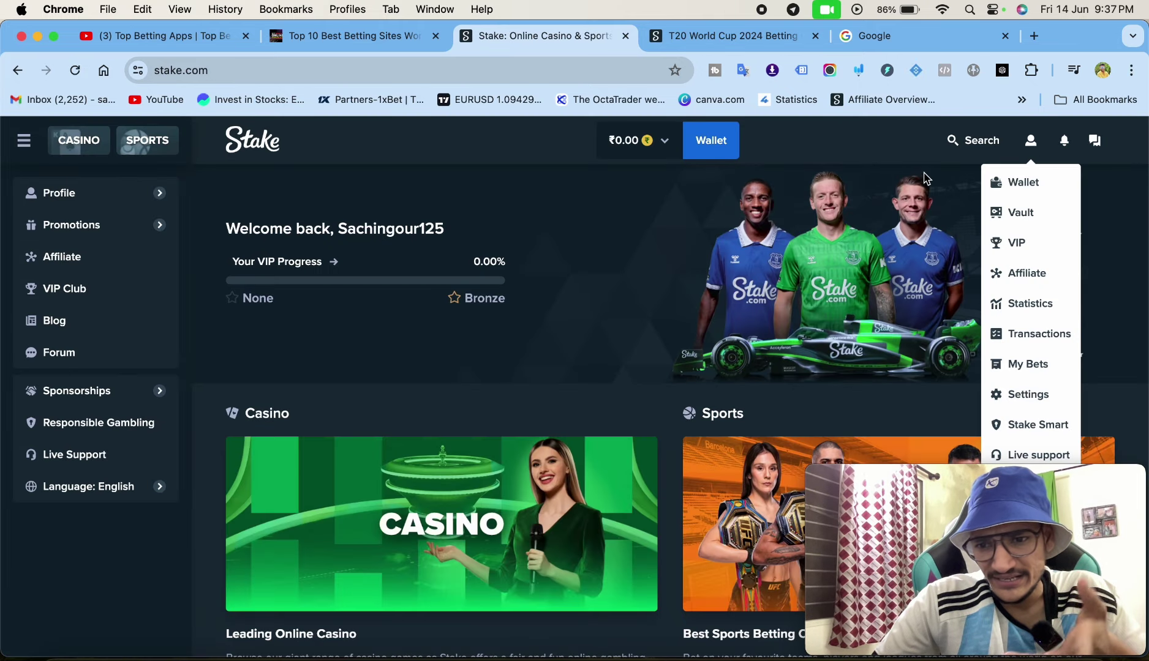
{"action": "left_click", "coordinate": [861, 144]}
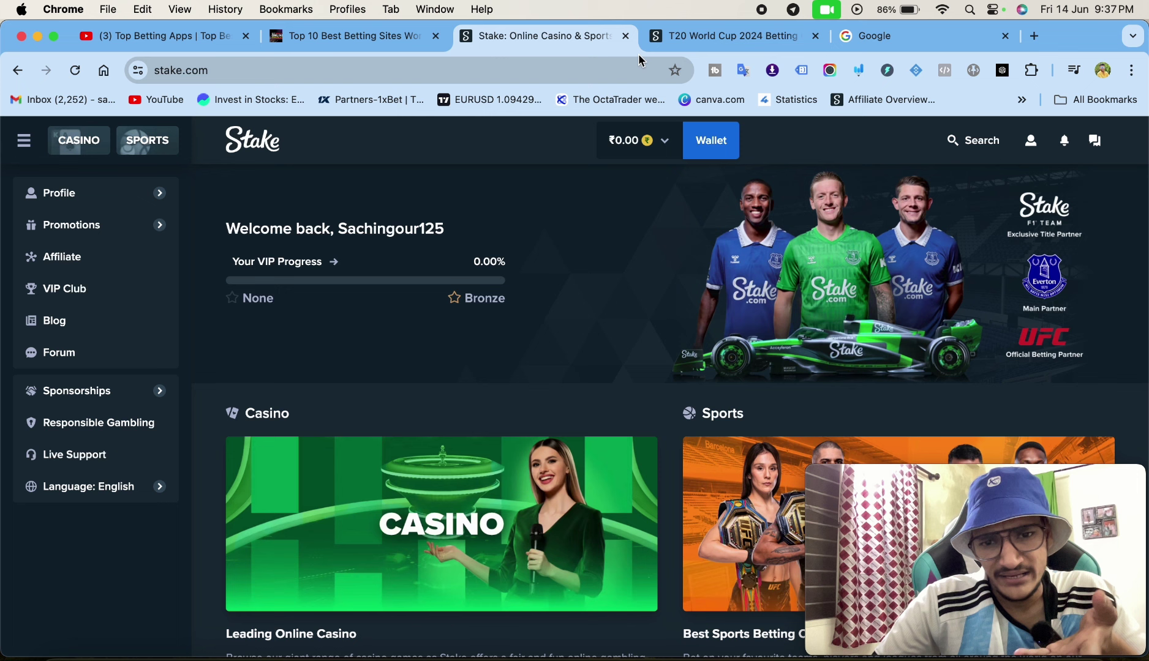
{"action": "left_click", "coordinate": [626, 37]}
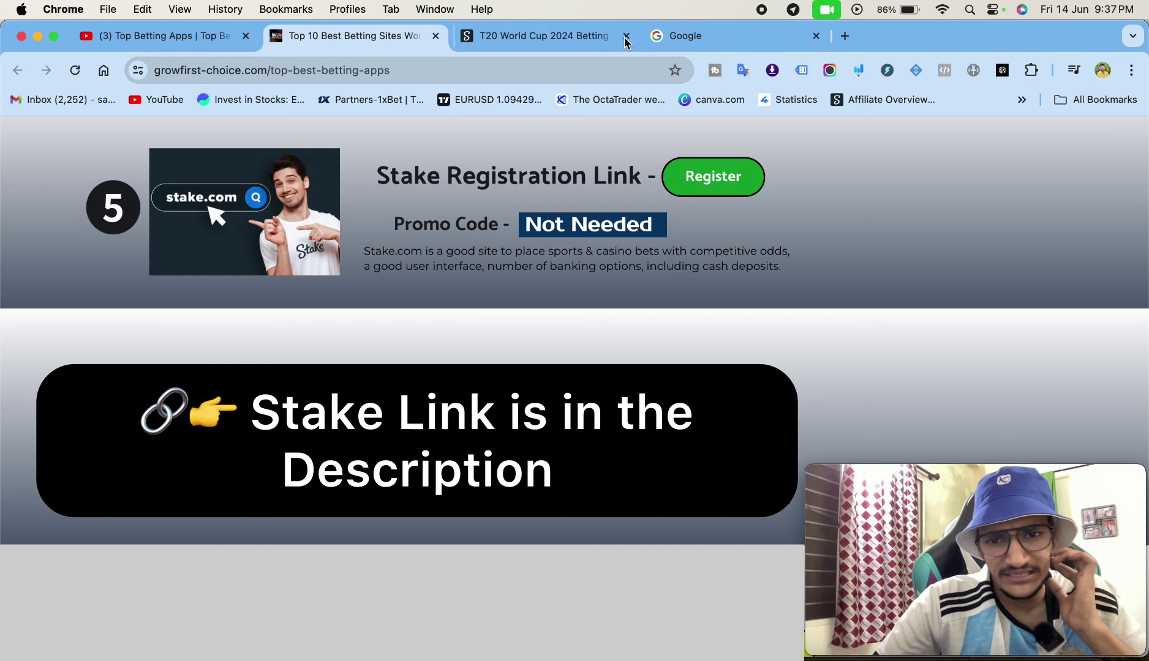
{"action": "left_click", "coordinate": [558, 38]}
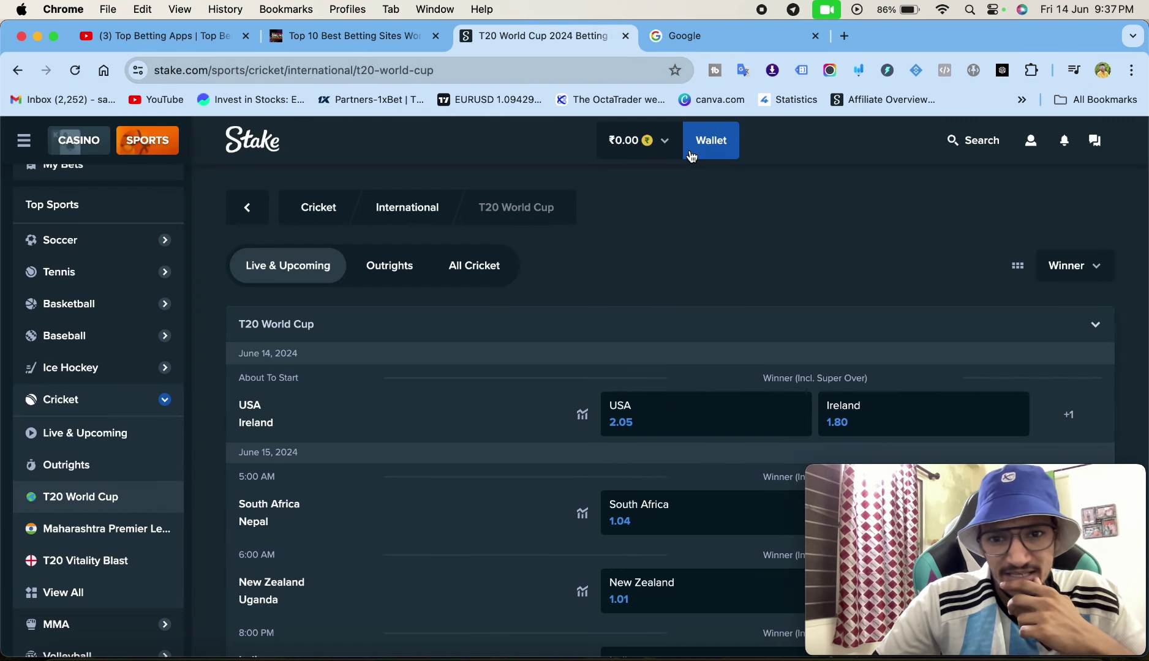
Switch the balance currency to INR and start a deposit from the wallet
{"action": "left_click", "coordinate": [665, 147]}
{"action": "left_click", "coordinate": [707, 147]}
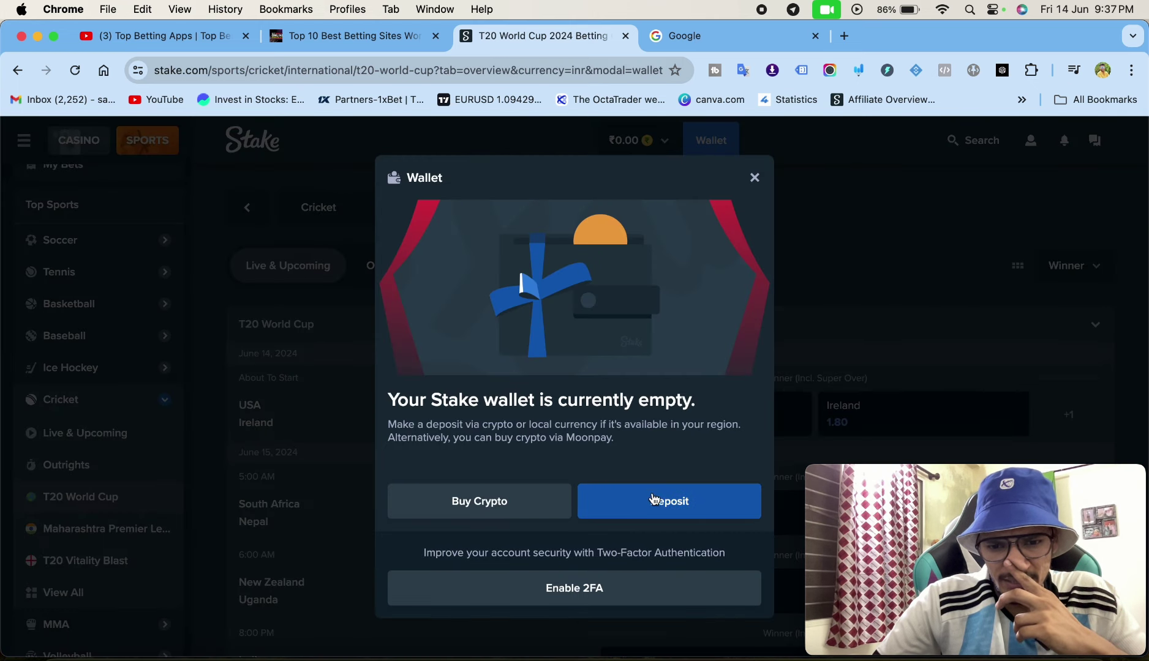
{"action": "left_click", "coordinate": [755, 178]}
{"action": "left_click", "coordinate": [664, 140]}
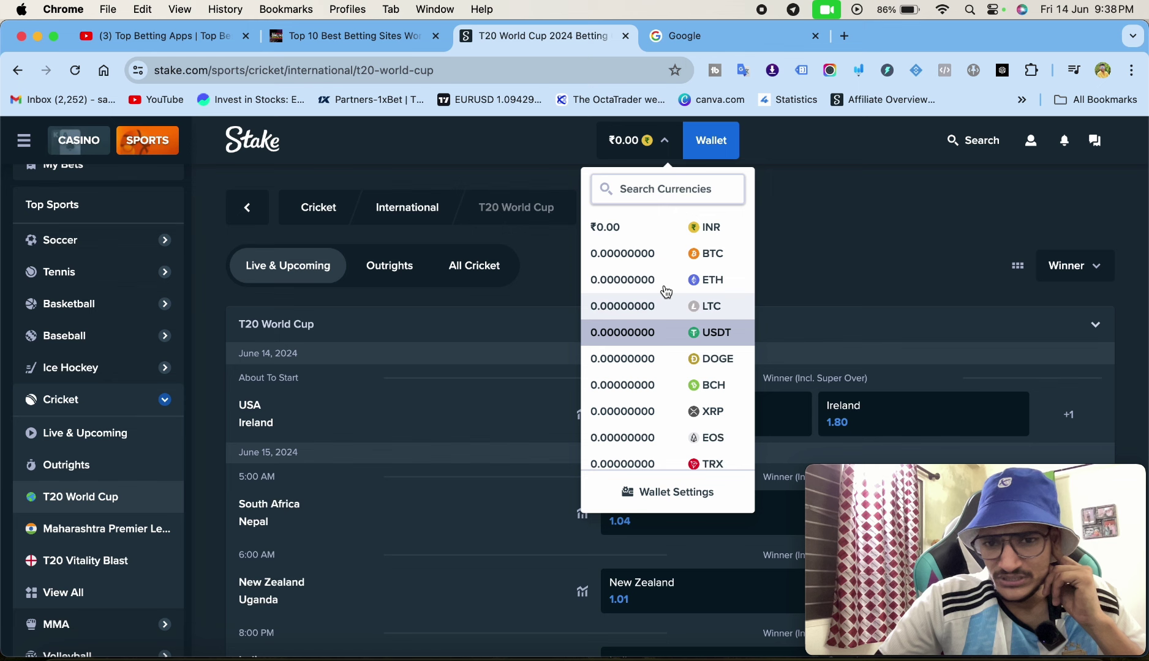
{"action": "left_click", "coordinate": [660, 236]}
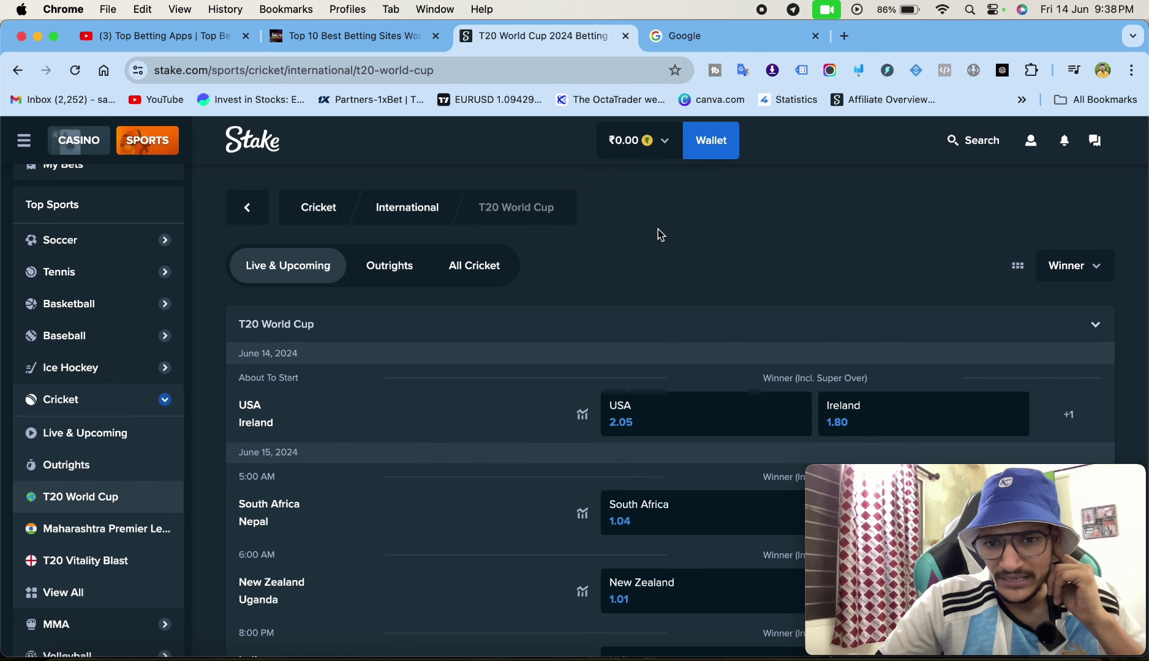
{"action": "left_click", "coordinate": [701, 159]}
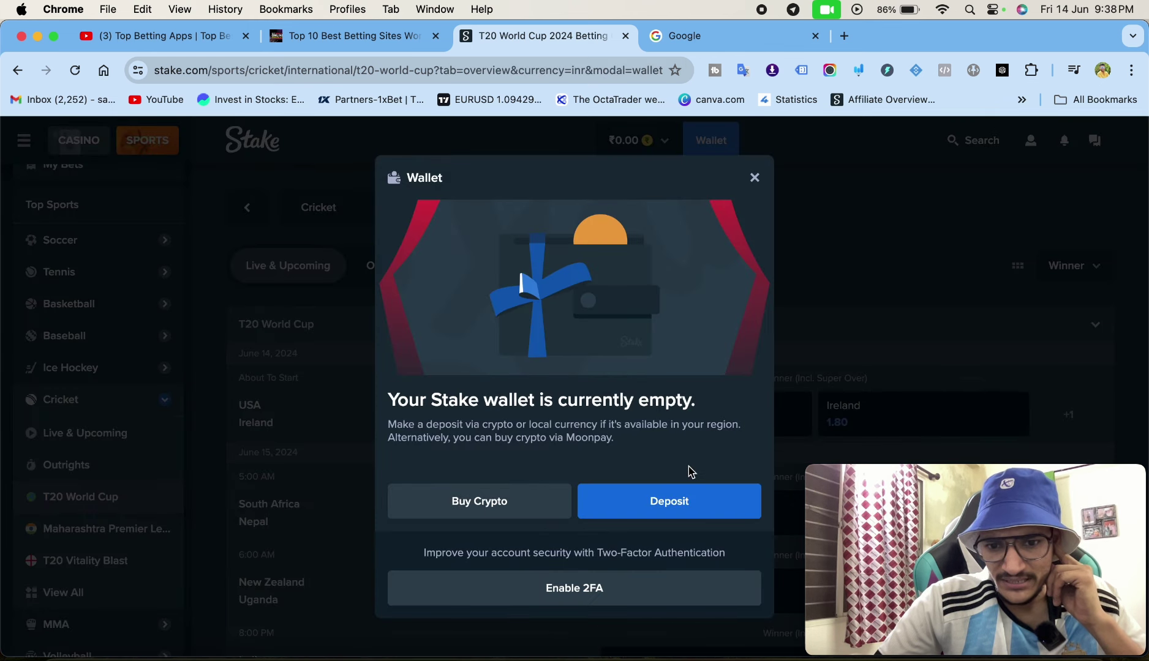
{"action": "left_click", "coordinate": [670, 504]}
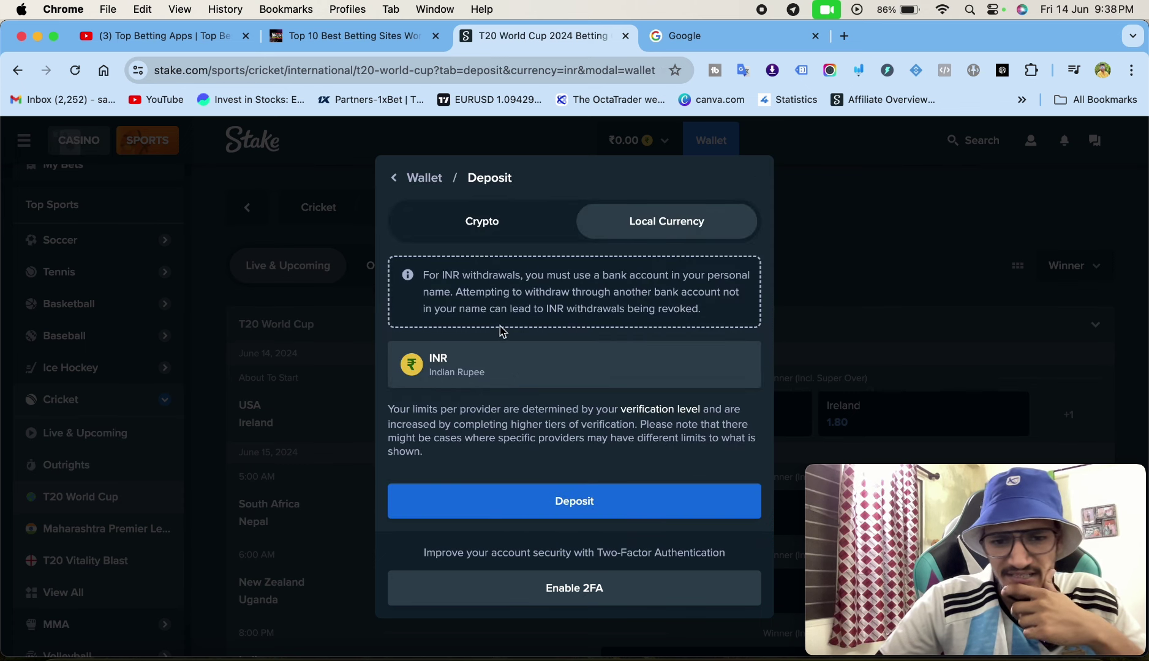
Submit a ₹501 Indian Rupee deposit, adjusted from the 500 preset, and scroll to the Aadhaar field
{"action": "left_click", "coordinate": [574, 501]}
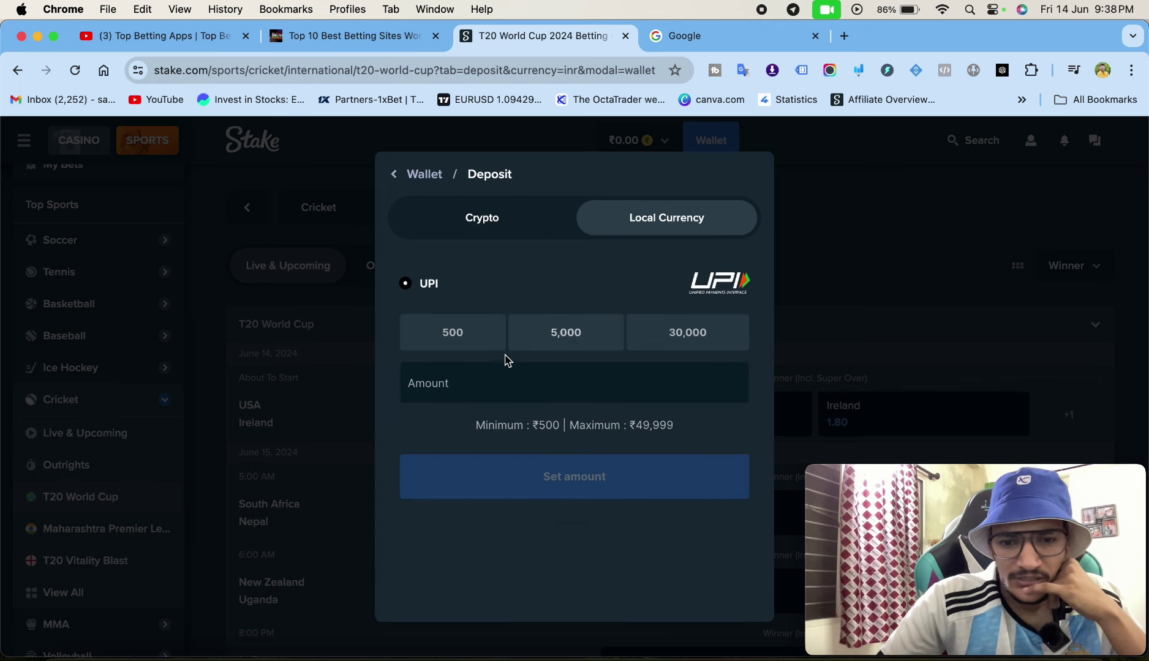
{"action": "left_click", "coordinate": [466, 341]}
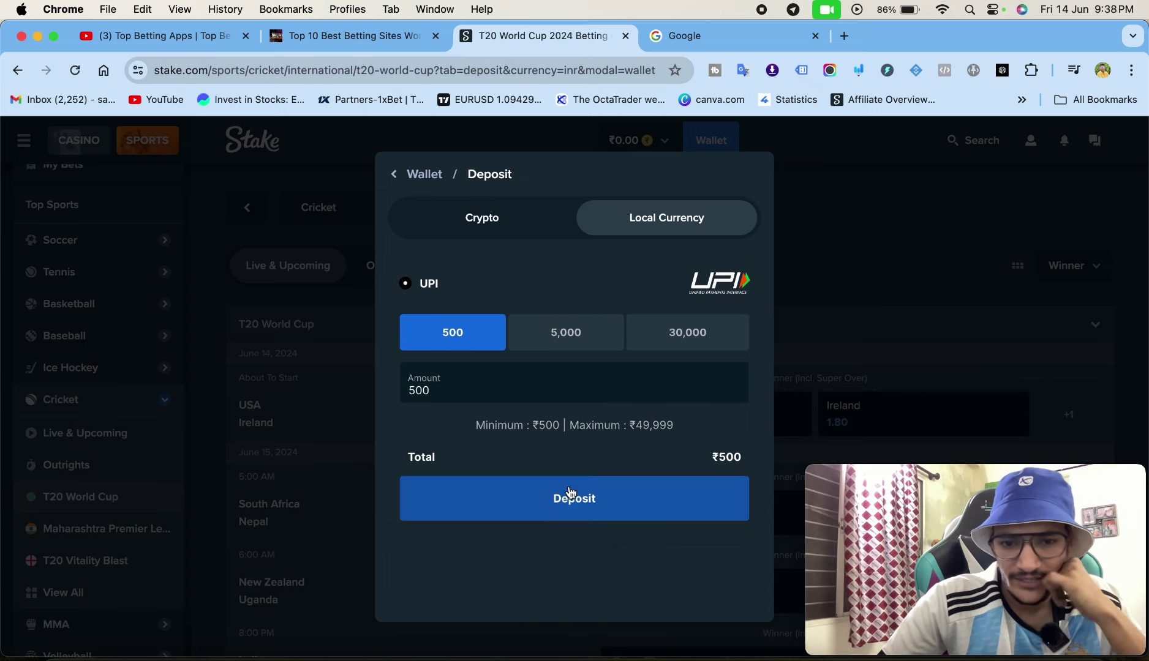
{"action": "left_click", "coordinate": [454, 392]}
{"action": "key", "text": "BackSpace"}
{"action": "type", "text": "1"}
{"action": "left_click", "coordinate": [519, 501]}
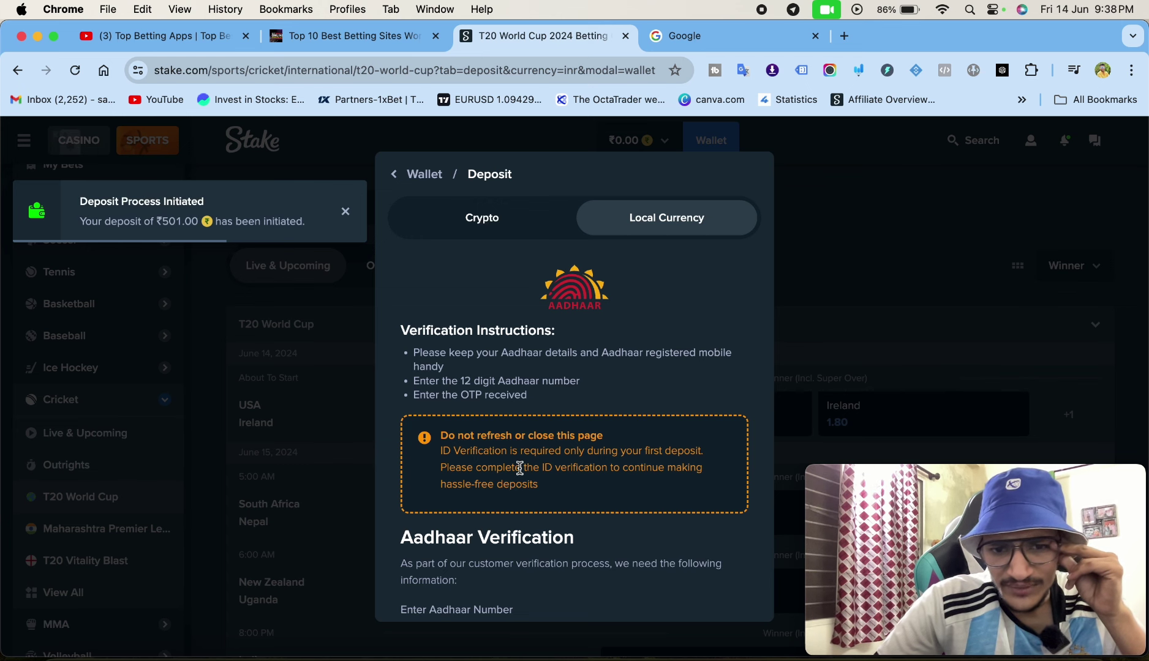
{"action": "scroll", "coordinate": [518, 468], "scroll_direction": "down", "scroll_amount": 1}
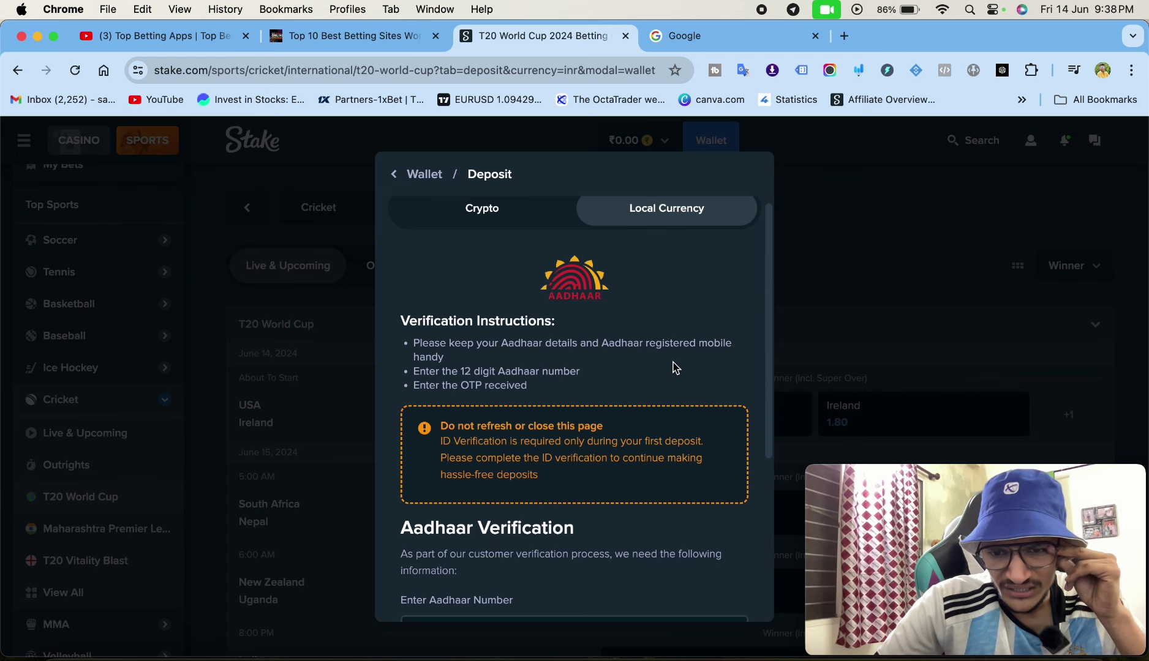
{"action": "scroll", "coordinate": [577, 403], "scroll_direction": "down", "scroll_amount": 2}
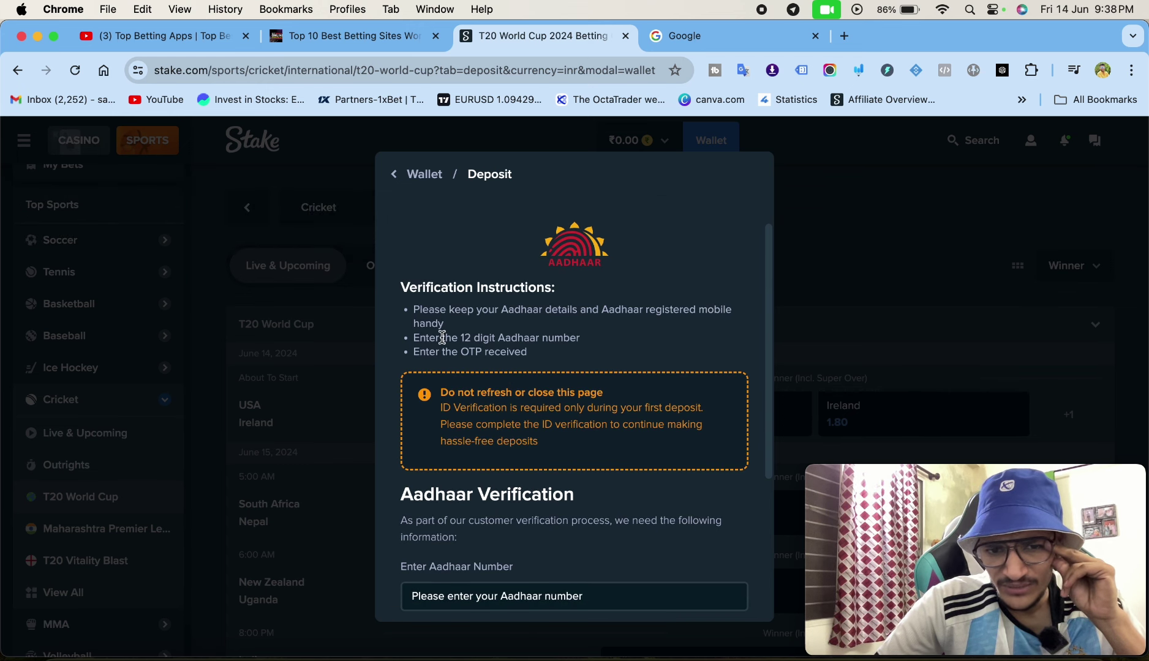
{"action": "scroll", "coordinate": [513, 386], "scroll_direction": "down", "scroll_amount": 2}
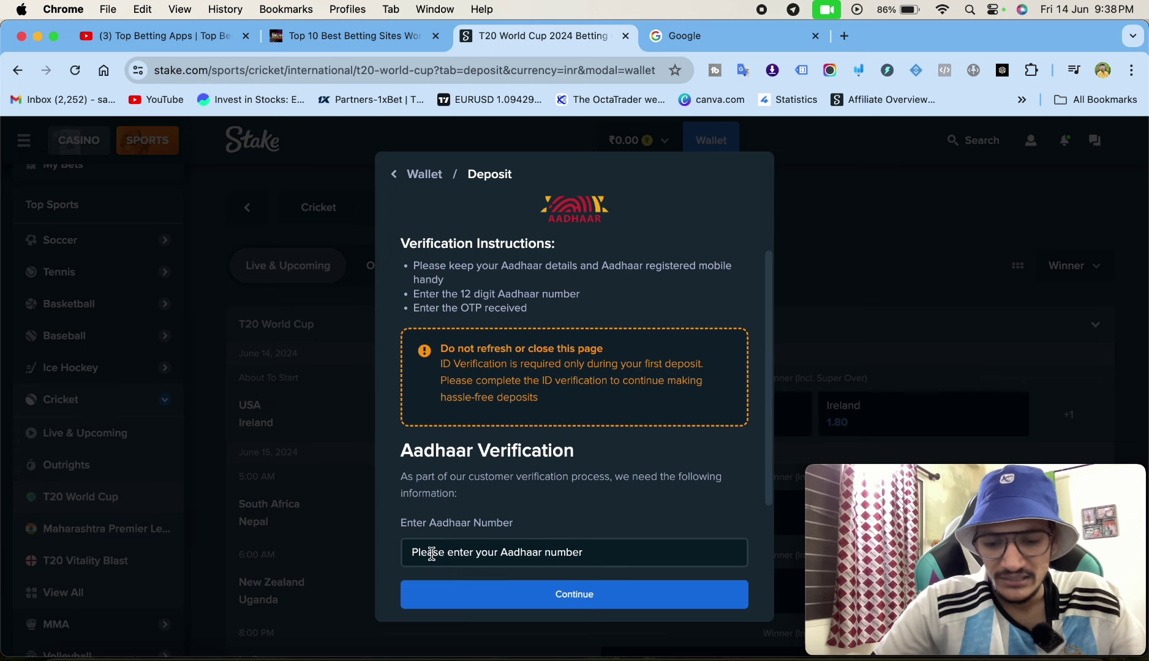
Enter the Aadhaar number and the one-time verification code, then continue
{"action": "left_click", "coordinate": [433, 555]}
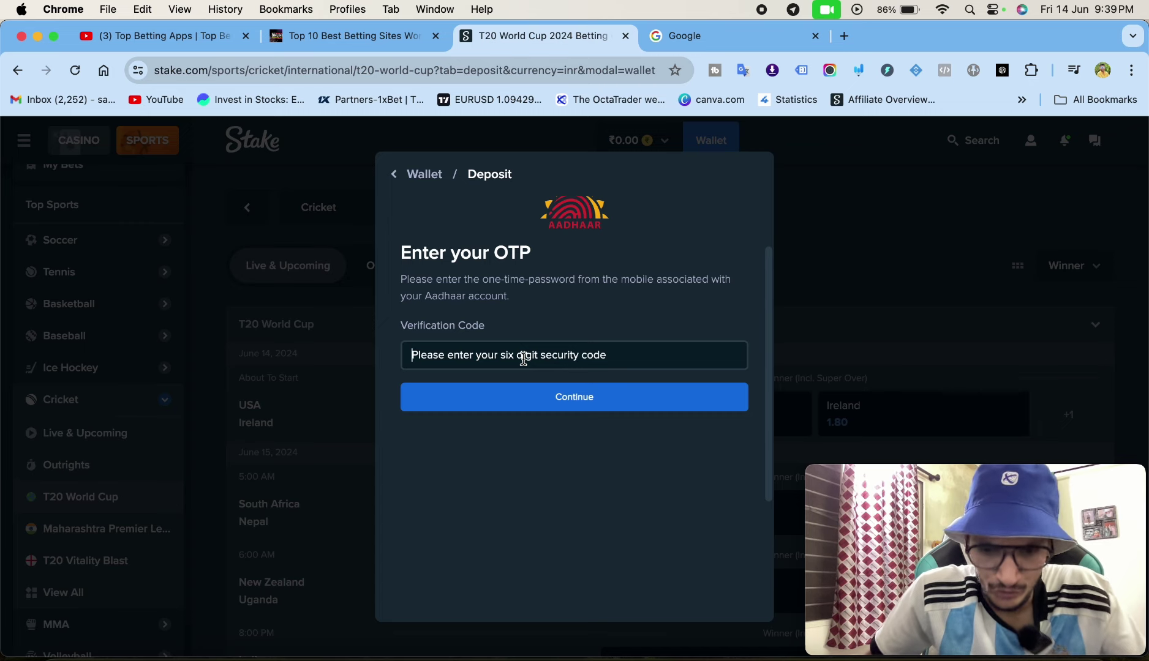
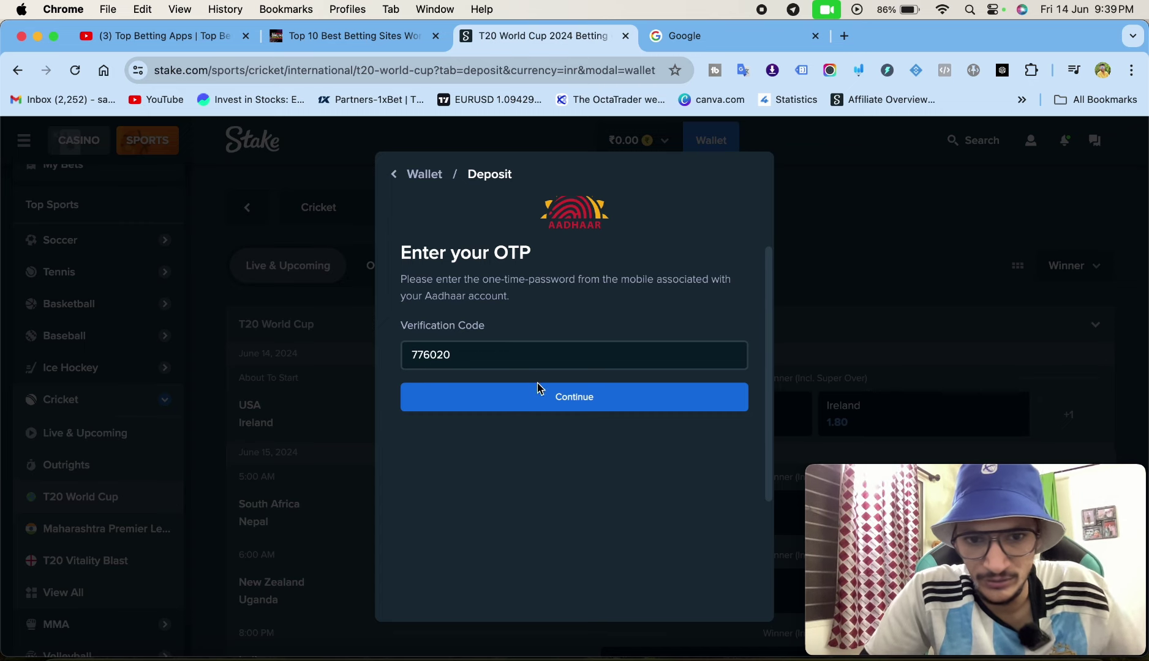
{"action": "left_click", "coordinate": [540, 390]}
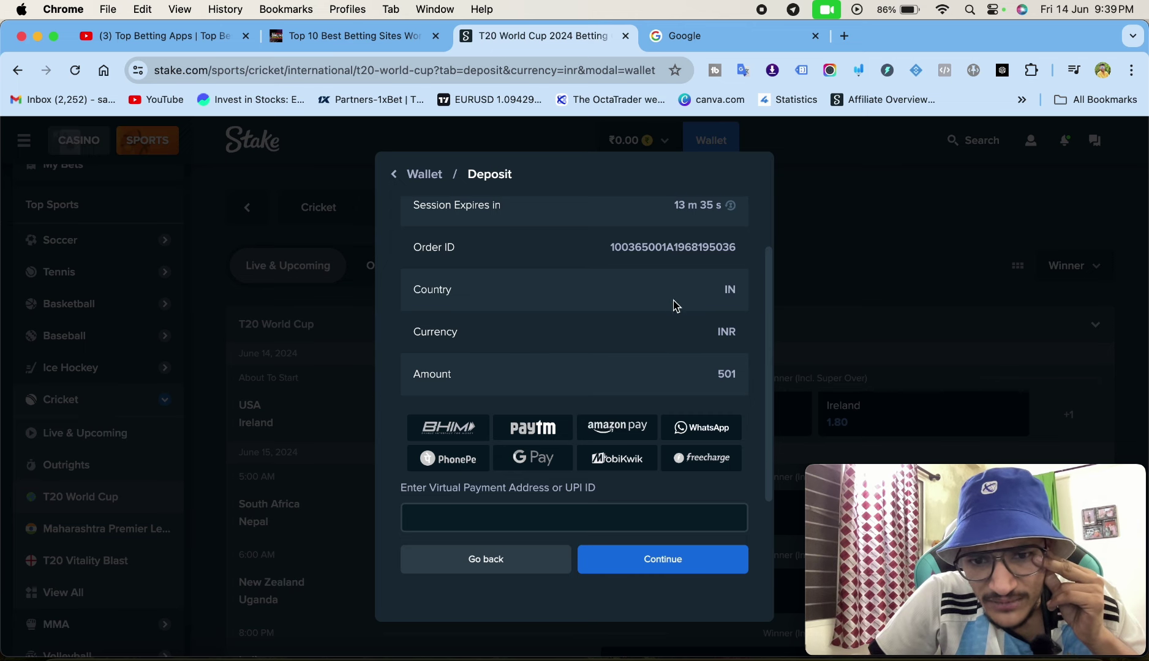
Enter the UPI ID in the Virtual Payment Address field and pay the ₹501 deposit
{"action": "scroll", "coordinate": [725, 362], "scroll_direction": "up", "scroll_amount": 3}
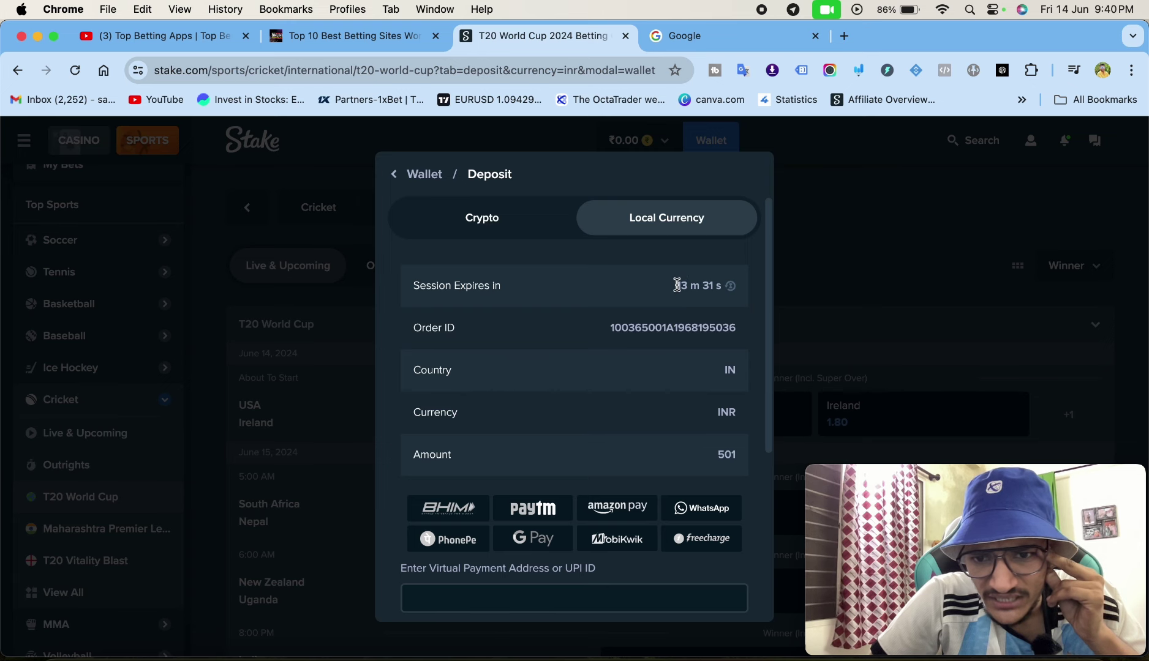
{"action": "left_click_drag", "start_coordinate": [674, 284], "coordinate": [746, 291]}
{"action": "scroll", "coordinate": [637, 288], "scroll_direction": "down", "scroll_amount": 1}
{"action": "scroll", "coordinate": [637, 287], "scroll_direction": "down", "scroll_amount": 5}
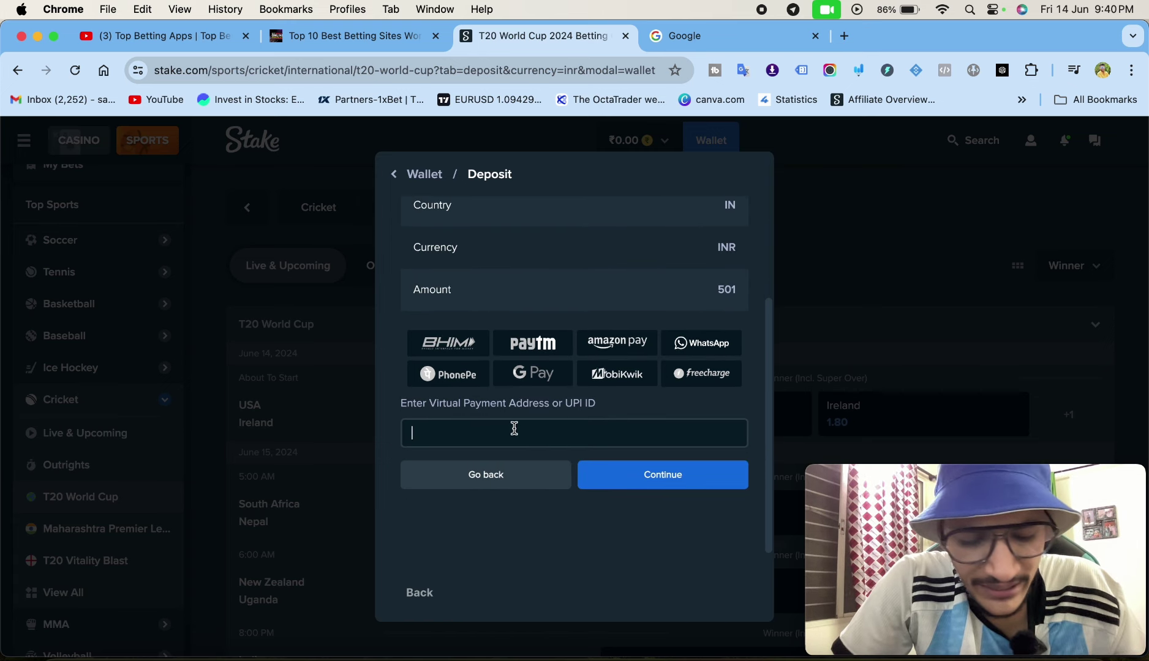
{"action": "left_click", "coordinate": [627, 485]}
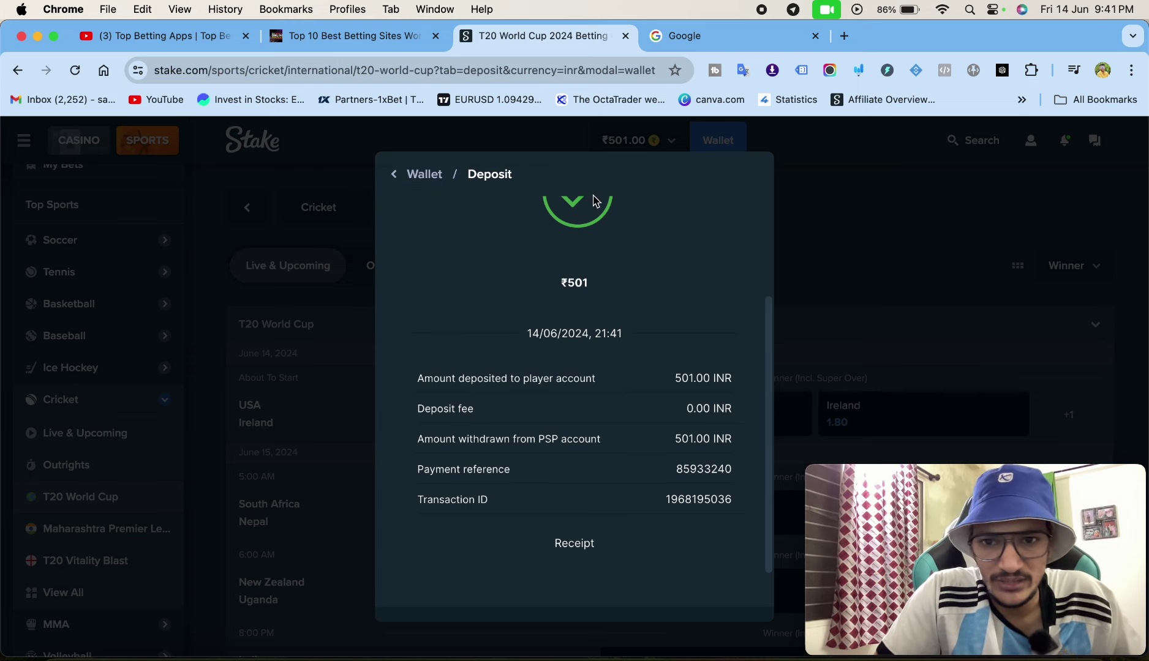
Scroll through the ₹501 deposit receipt and dismiss the wallet window
{"action": "scroll", "coordinate": [636, 252], "scroll_direction": "up", "scroll_amount": 3}
{"action": "scroll", "coordinate": [647, 370], "scroll_direction": "down", "scroll_amount": 5}
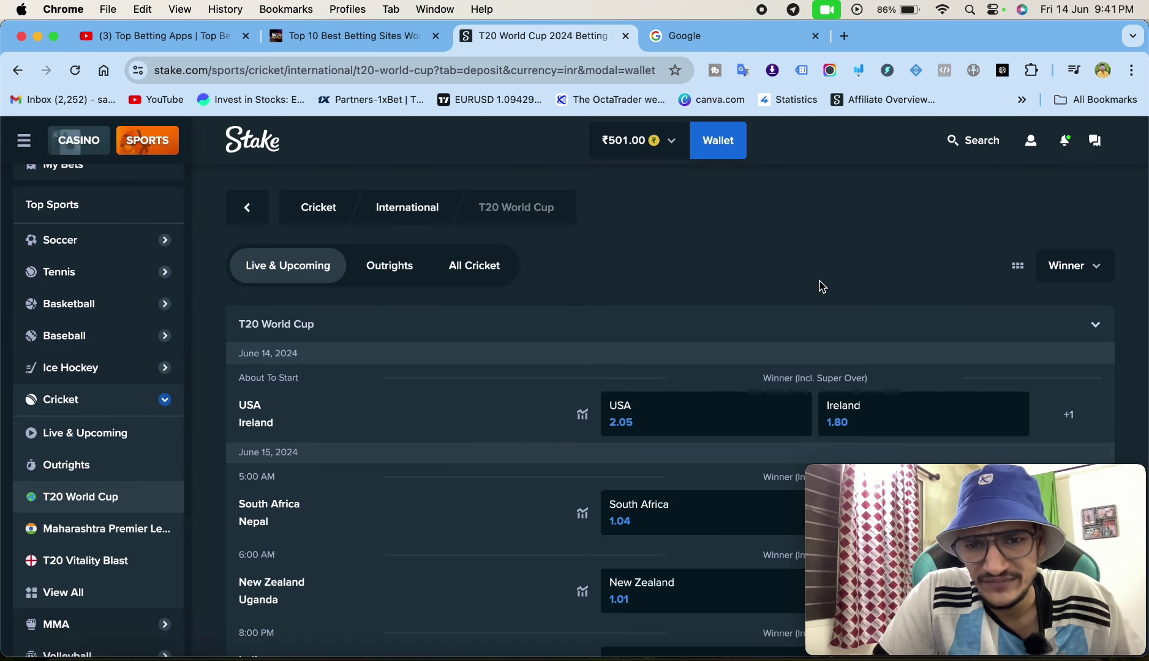
{"action": "left_click", "coordinate": [821, 280]}
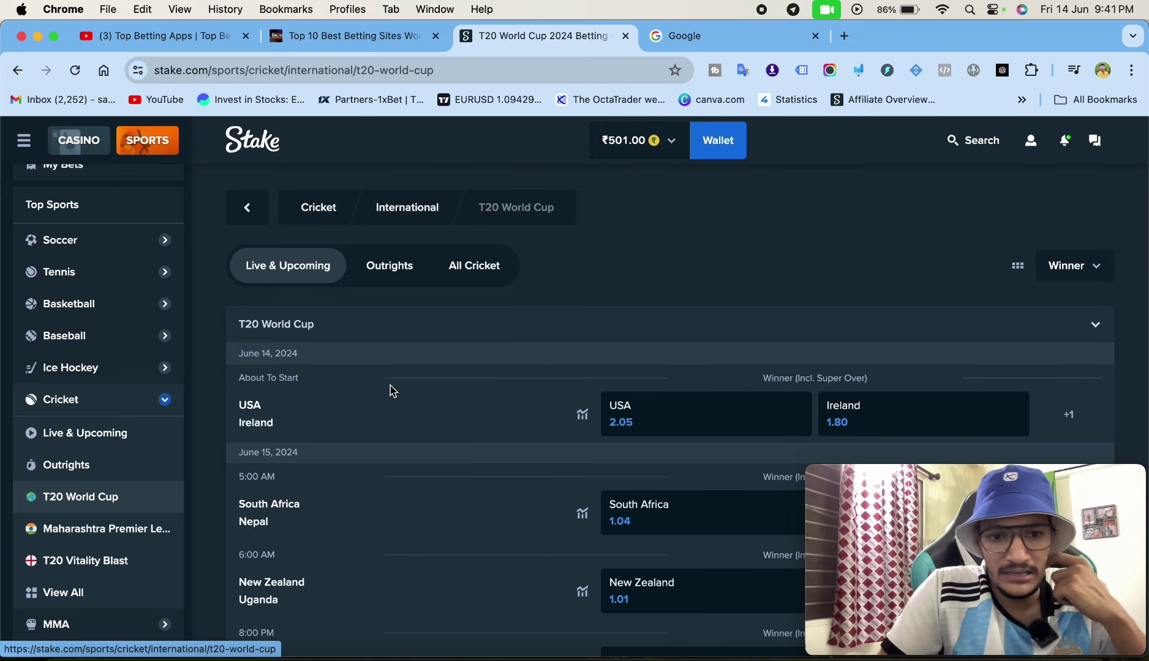
Visit the Casino home page, then return to the Sports home page
{"action": "scroll", "coordinate": [171, 294], "scroll_direction": "up", "scroll_amount": 2}
{"action": "left_click", "coordinate": [79, 140]}
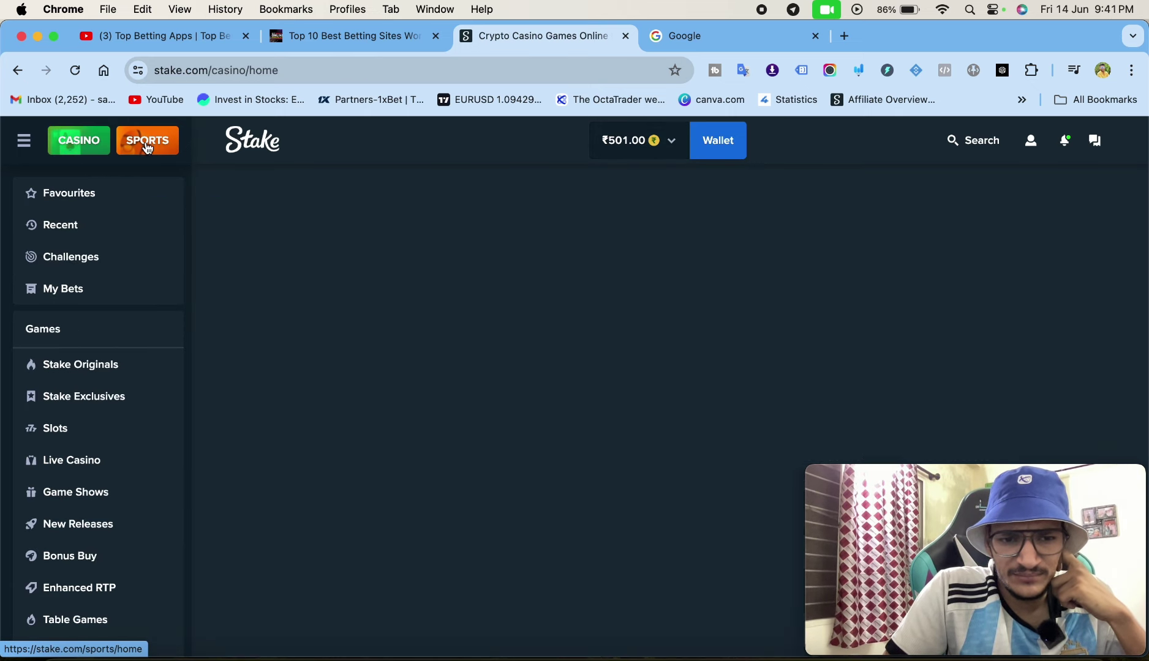
{"action": "scroll", "coordinate": [379, 400], "scroll_direction": "down", "scroll_amount": 5}
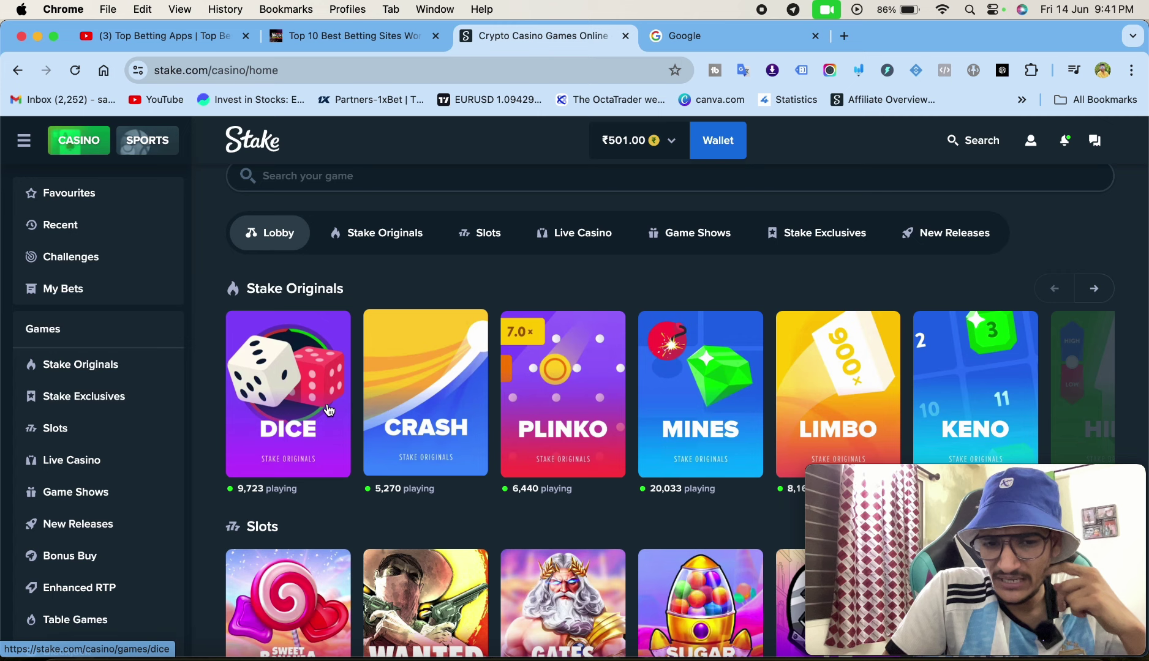
{"action": "scroll", "coordinate": [325, 312], "scroll_direction": "up", "scroll_amount": 2}
{"action": "left_click", "coordinate": [163, 147]}
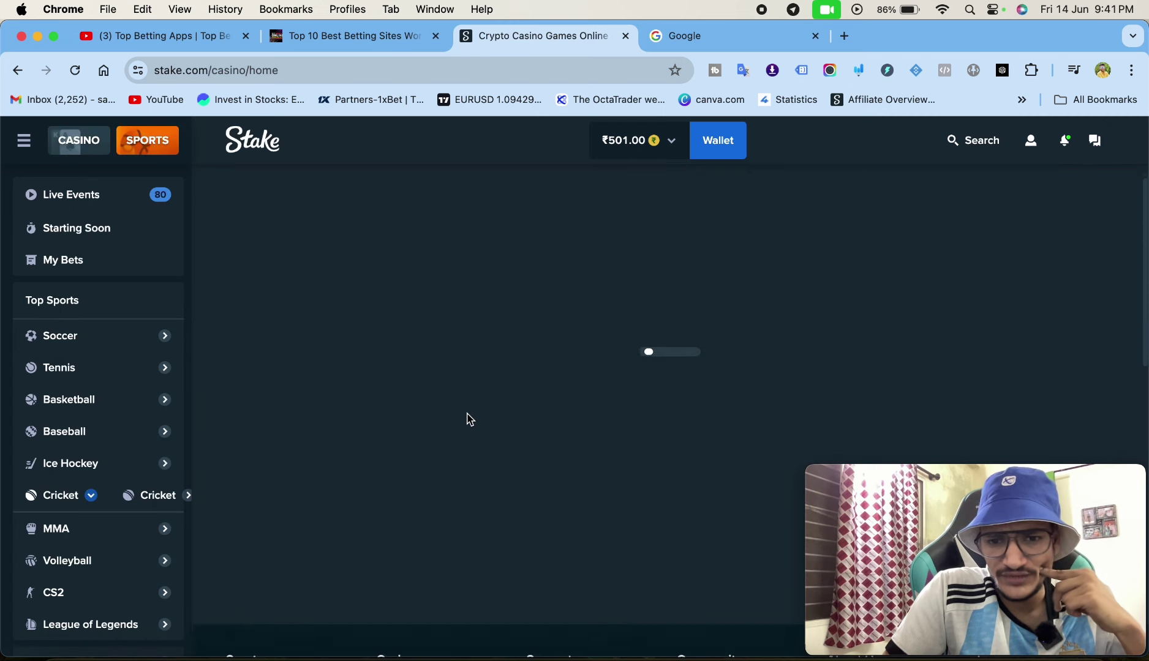
{"action": "scroll", "coordinate": [470, 420], "scroll_direction": "down", "scroll_amount": 5}
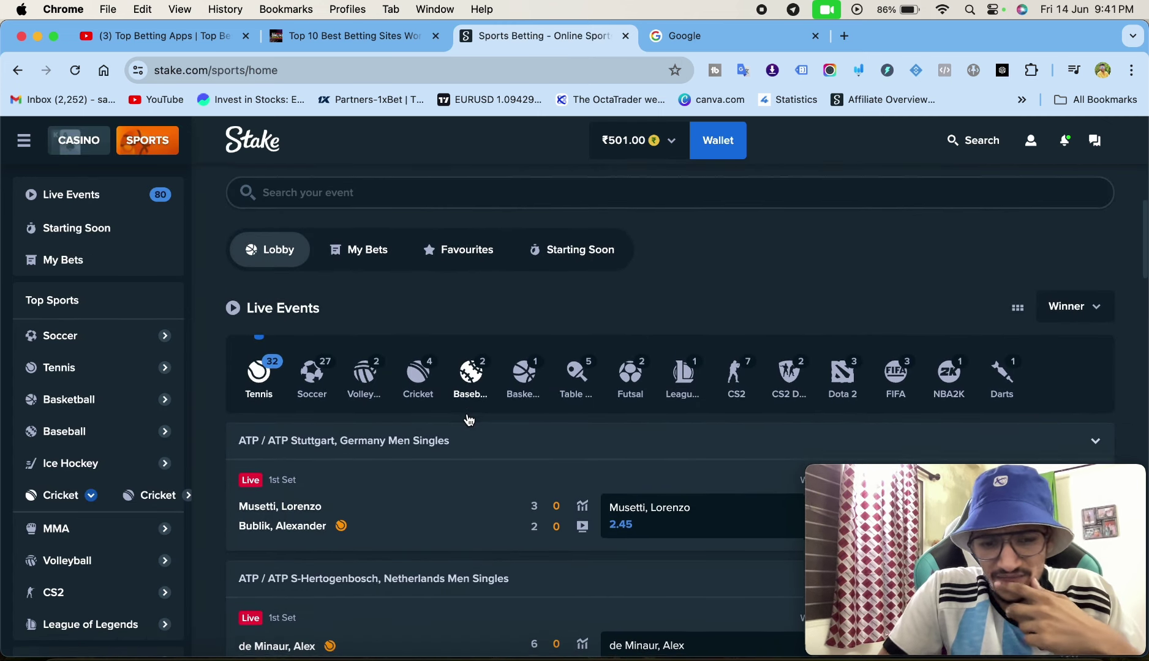
{"action": "scroll", "coordinate": [470, 420], "scroll_direction": "down", "scroll_amount": 6}
{"action": "scroll", "coordinate": [470, 419], "scroll_direction": "up", "scroll_amount": 6}
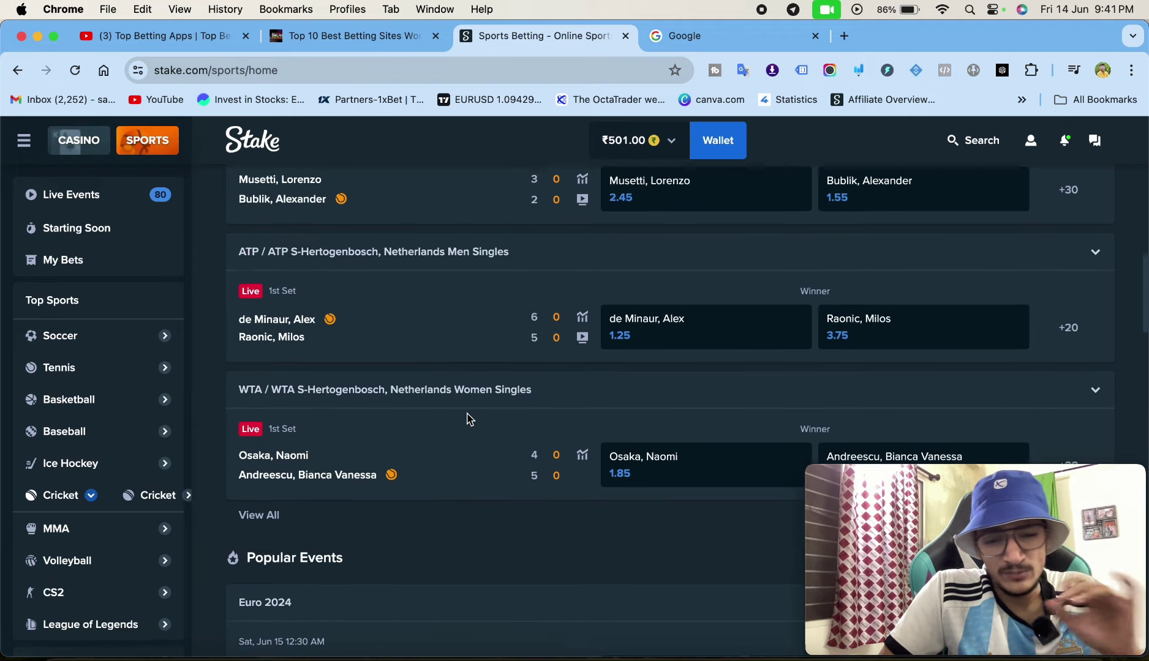
{"action": "scroll", "coordinate": [471, 420], "scroll_direction": "up", "scroll_amount": 5}
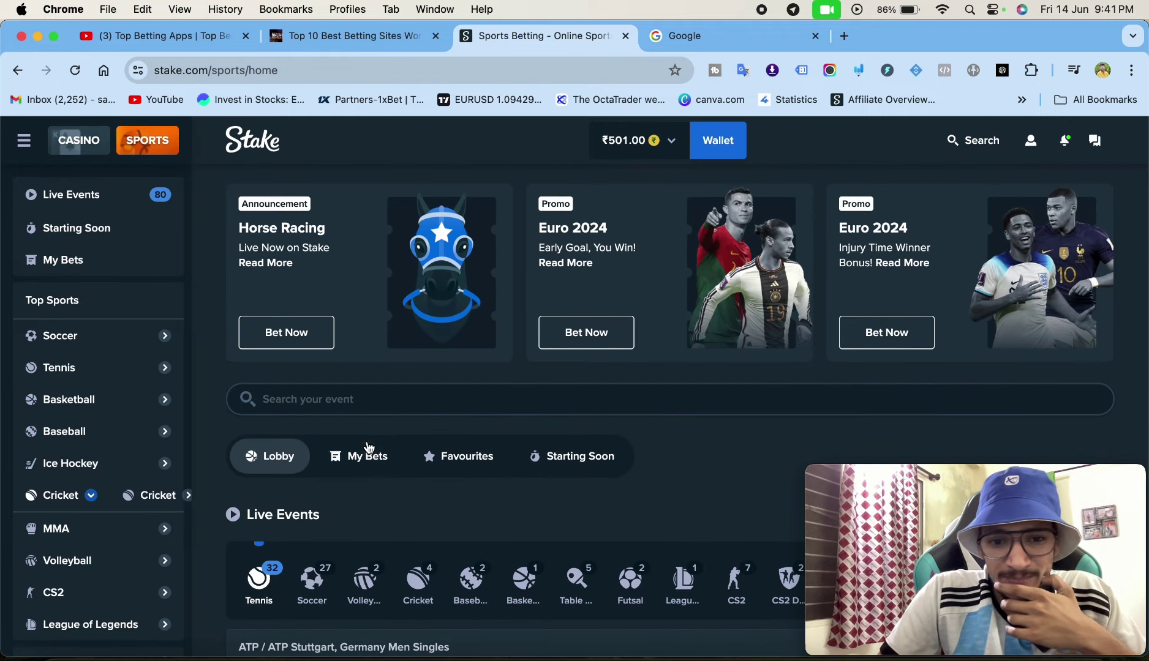
Check My Bets, Favourites and Starting Soon, return to Lobby, and expand Cricket
{"action": "left_click", "coordinate": [392, 463]}
{"action": "left_click", "coordinate": [446, 464]}
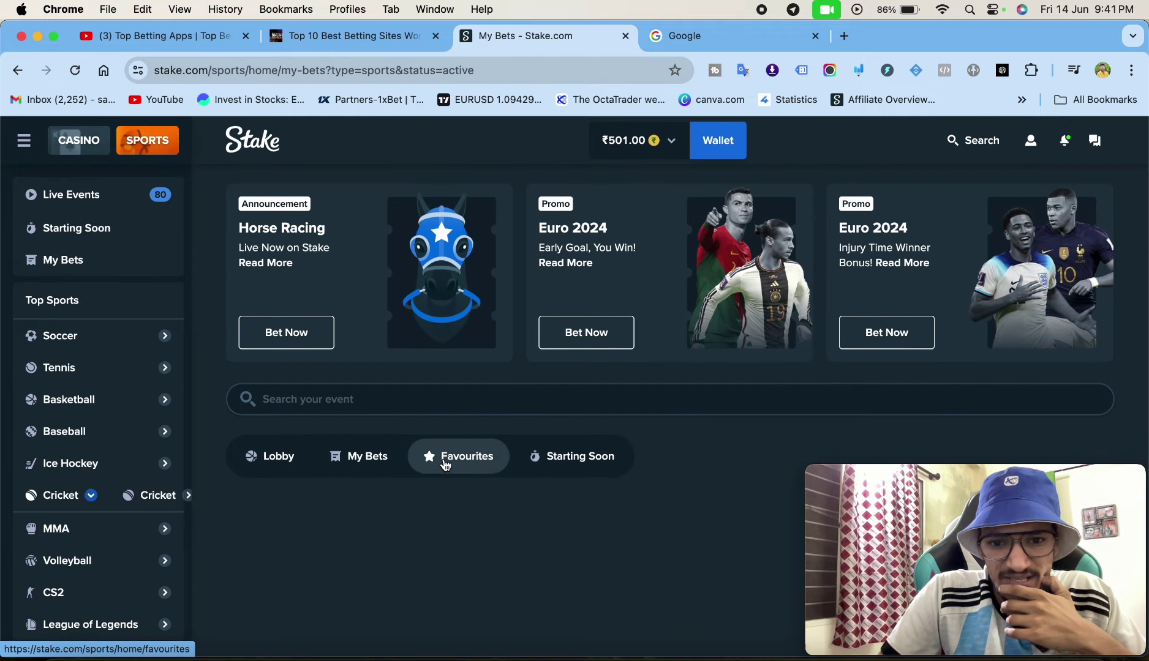
{"action": "left_click", "coordinate": [533, 467]}
{"action": "left_click", "coordinate": [357, 459]}
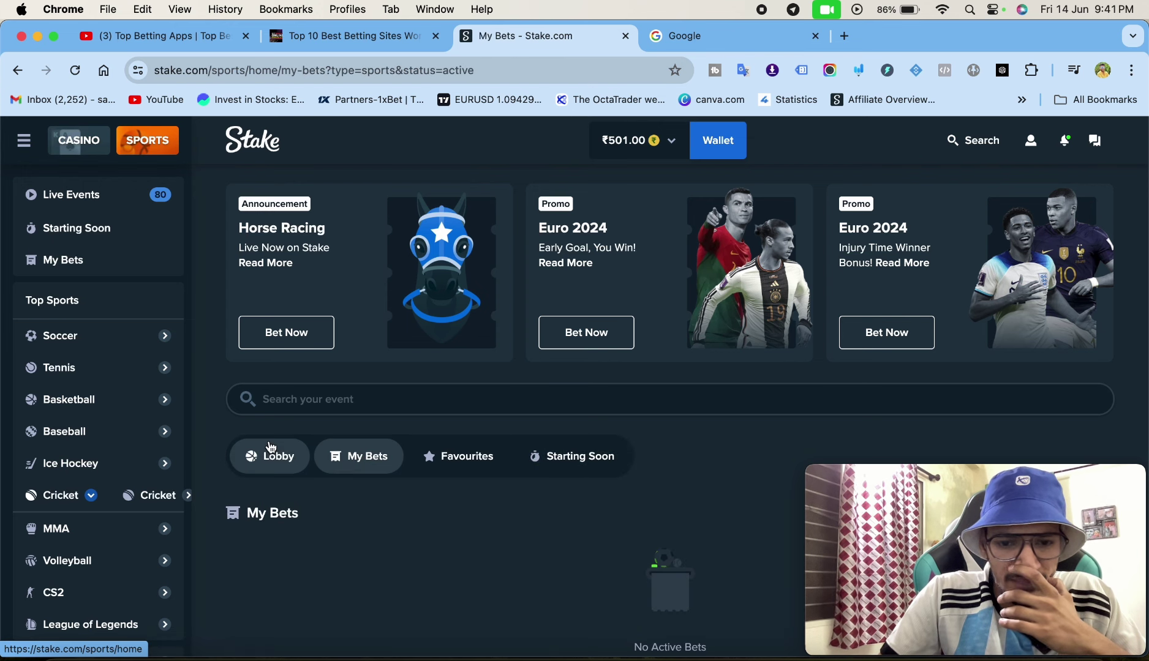
{"action": "left_click", "coordinate": [287, 465]}
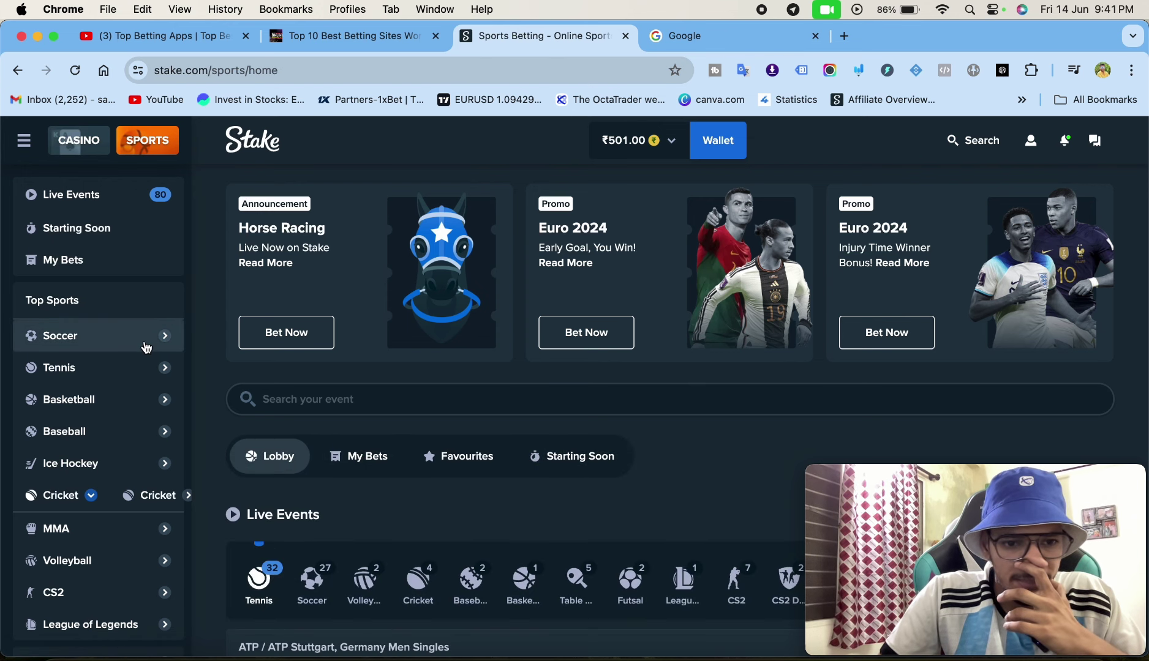
{"action": "left_click", "coordinate": [89, 495]}
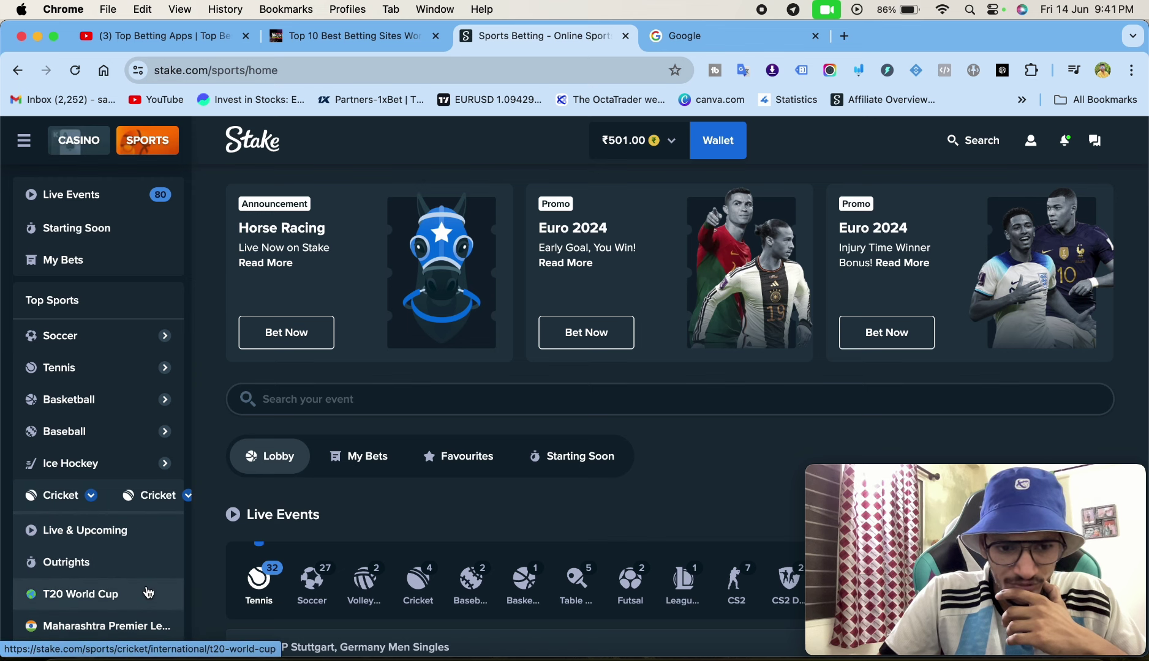
{"action": "scroll", "coordinate": [45, 392], "scroll_direction": "down", "scroll_amount": 3}
Open the T20 World Cup match list from the sidebar
{"action": "left_click", "coordinate": [115, 476]}
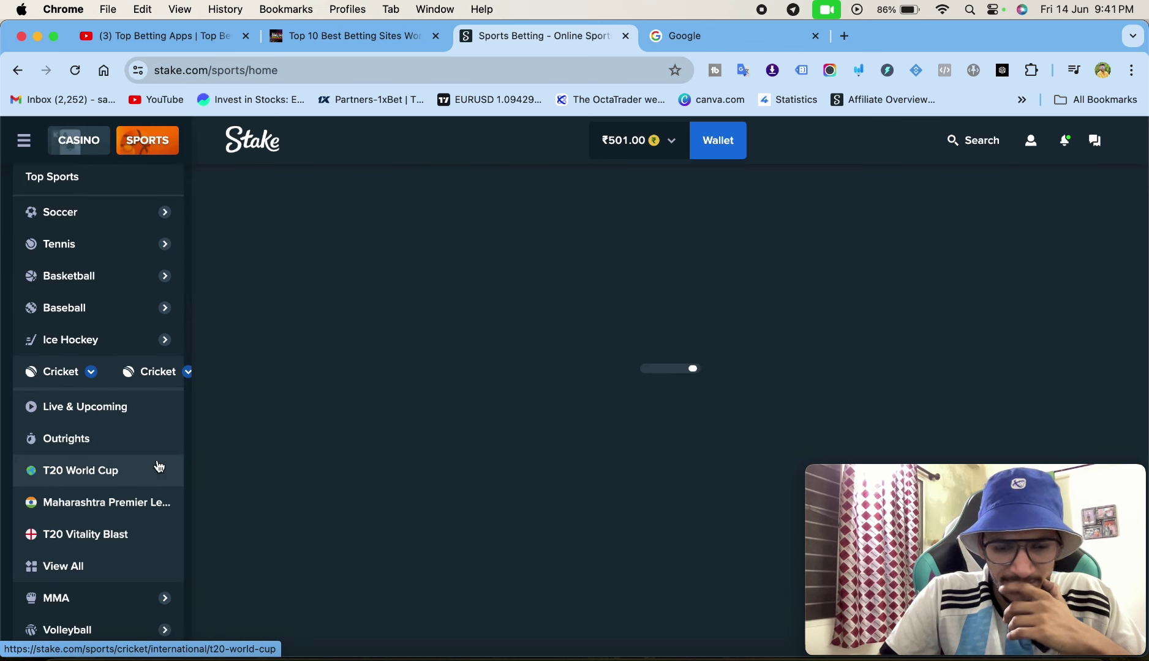
{"action": "scroll", "coordinate": [480, 399], "scroll_direction": "down", "scroll_amount": 2}
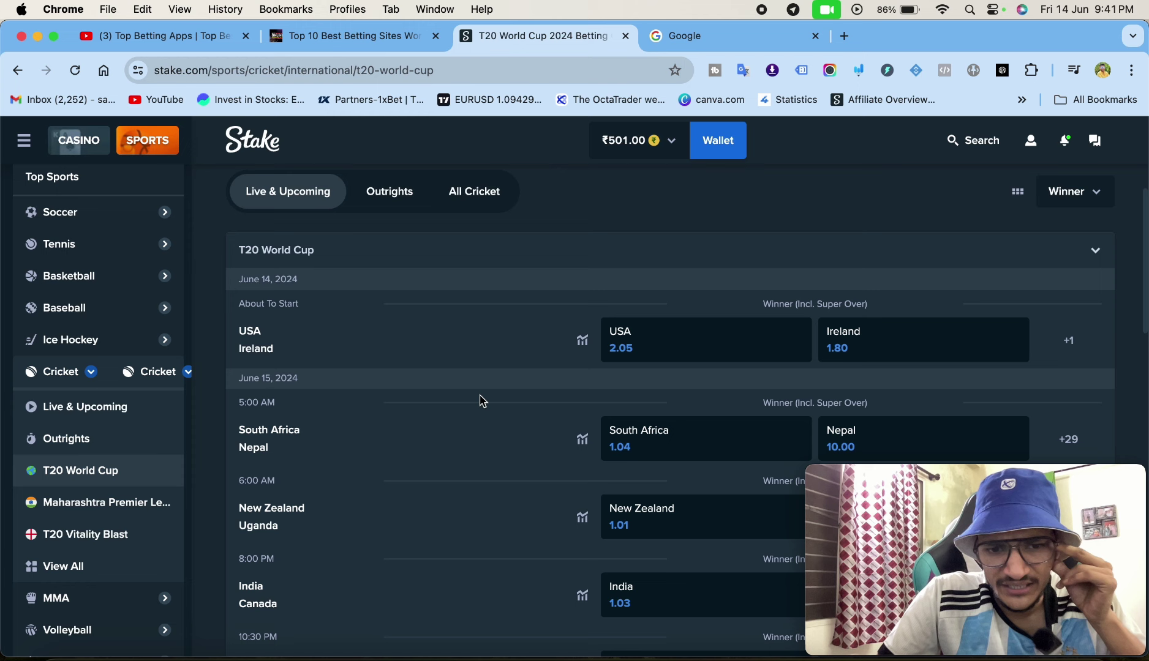
{"action": "scroll", "coordinate": [529, 437], "scroll_direction": "down", "scroll_amount": 4}
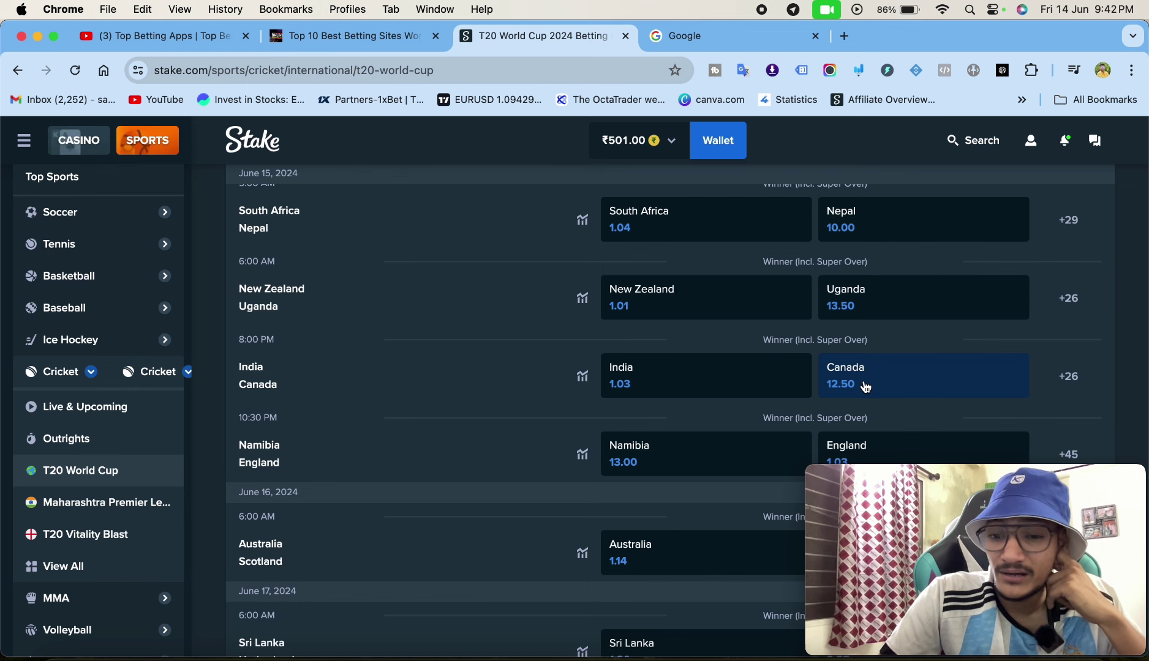
{"action": "scroll", "coordinate": [866, 388], "scroll_direction": "down", "scroll_amount": 1}
Back Canada at 12.50 with a 100 stake, then add India at 1.03
{"action": "left_click", "coordinate": [871, 337]}
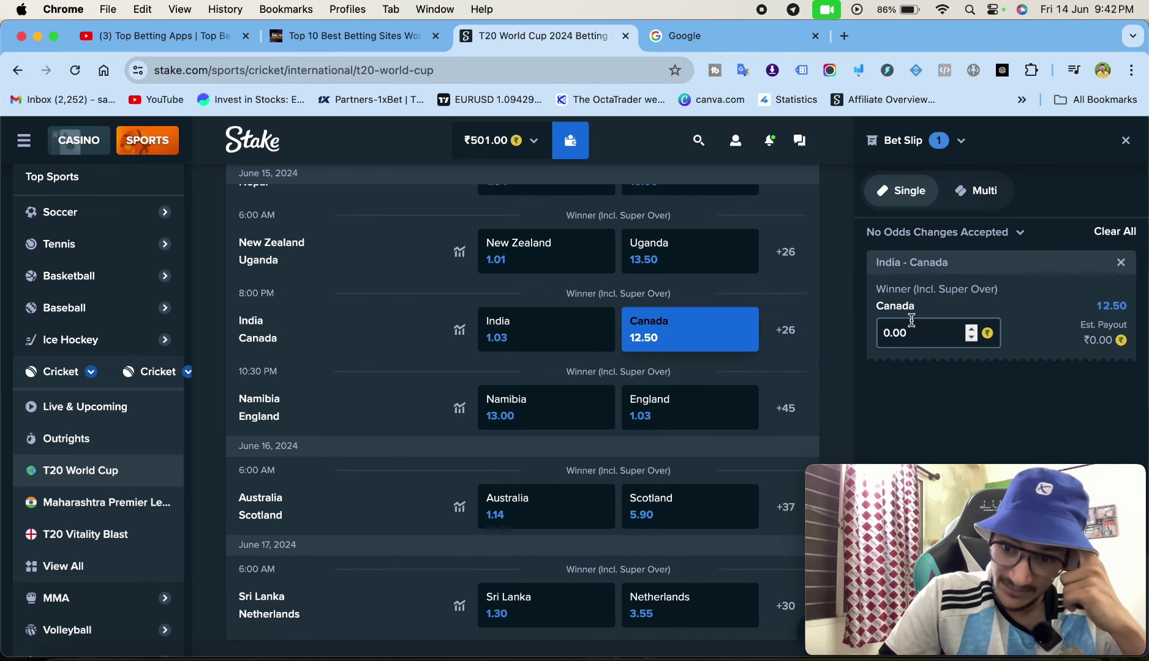
{"action": "left_click", "coordinate": [908, 337]}
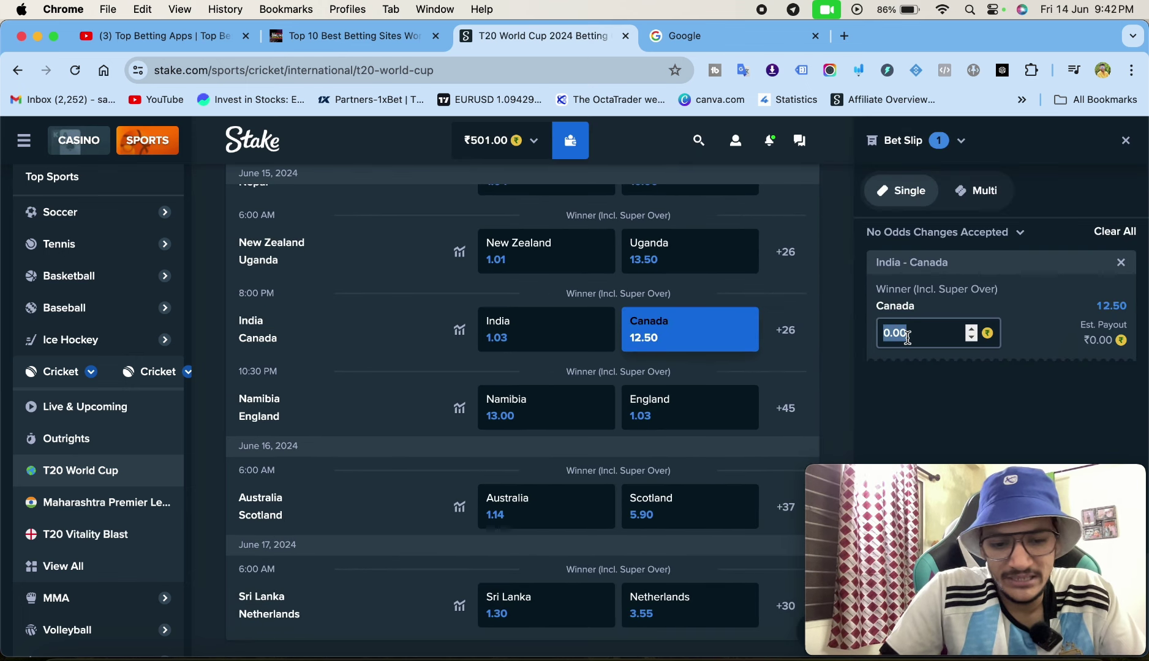
{"action": "type", "text": "100"}
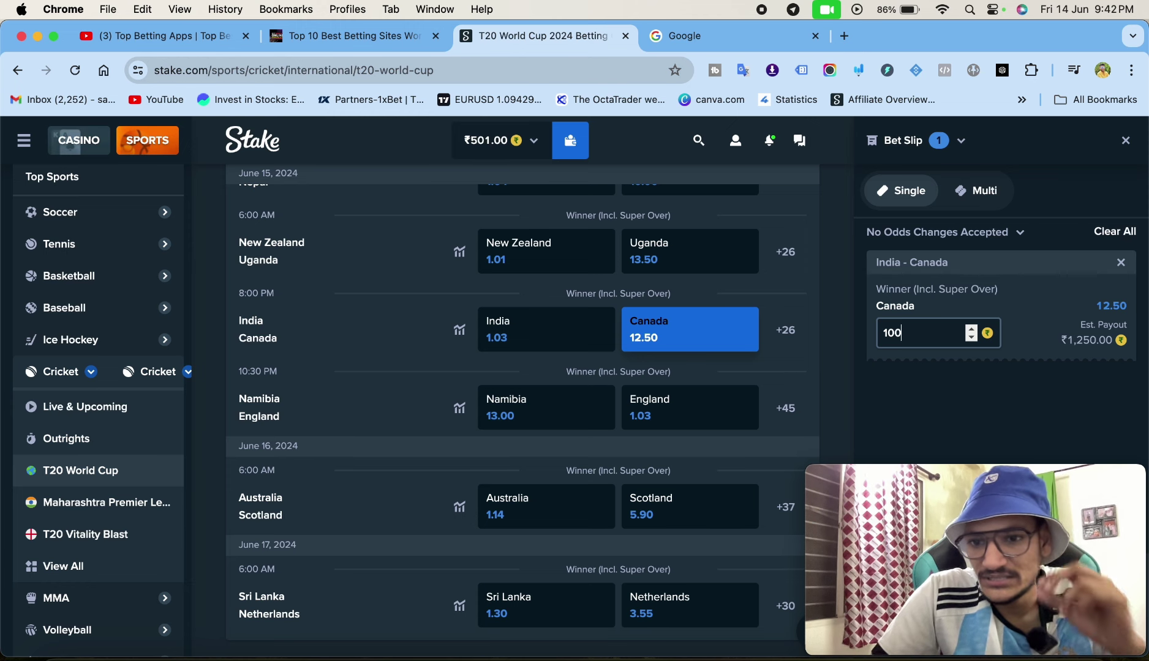
{"action": "double_click", "coordinate": [1090, 341]}
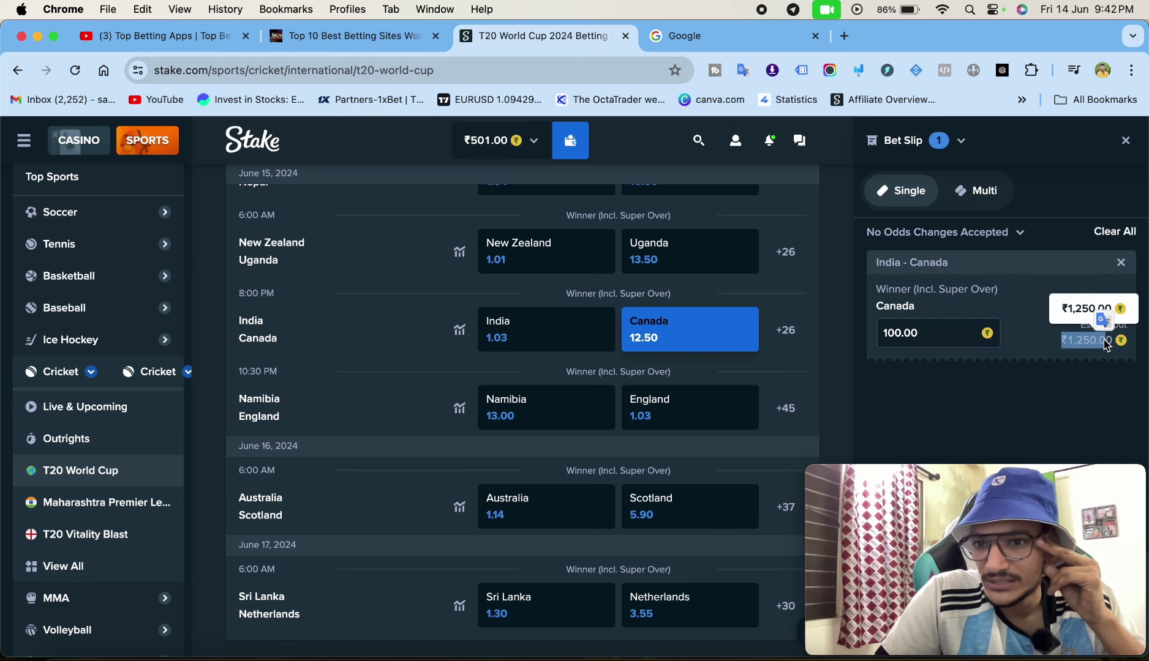
{"action": "left_click", "coordinate": [1099, 363]}
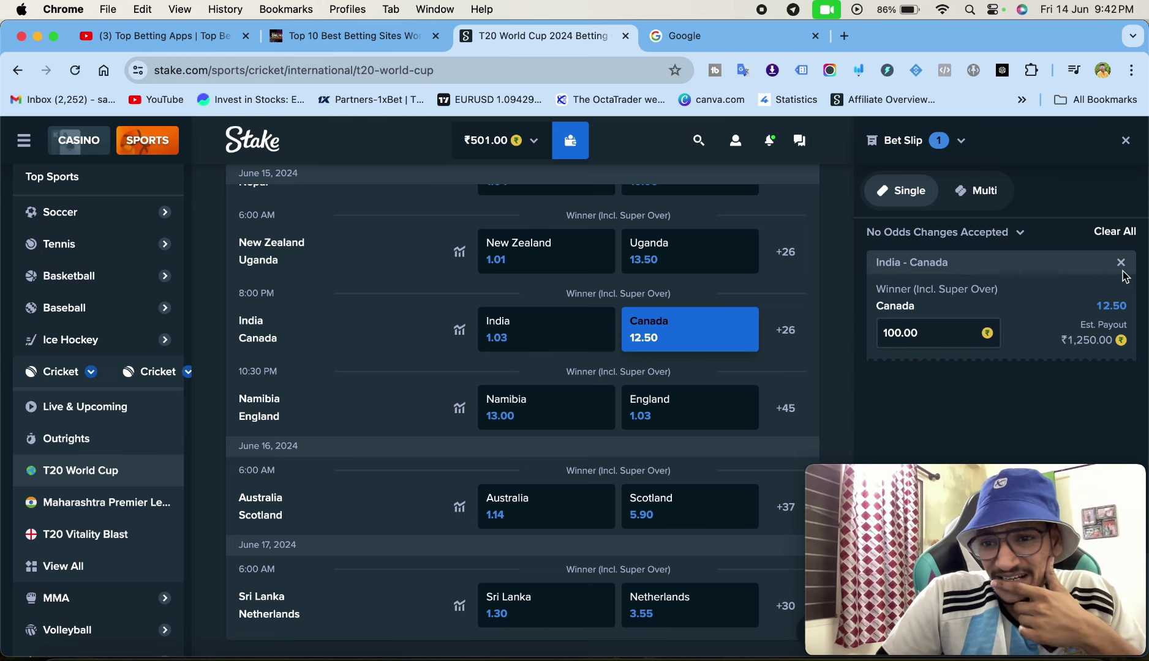
{"action": "left_click", "coordinate": [569, 336]}
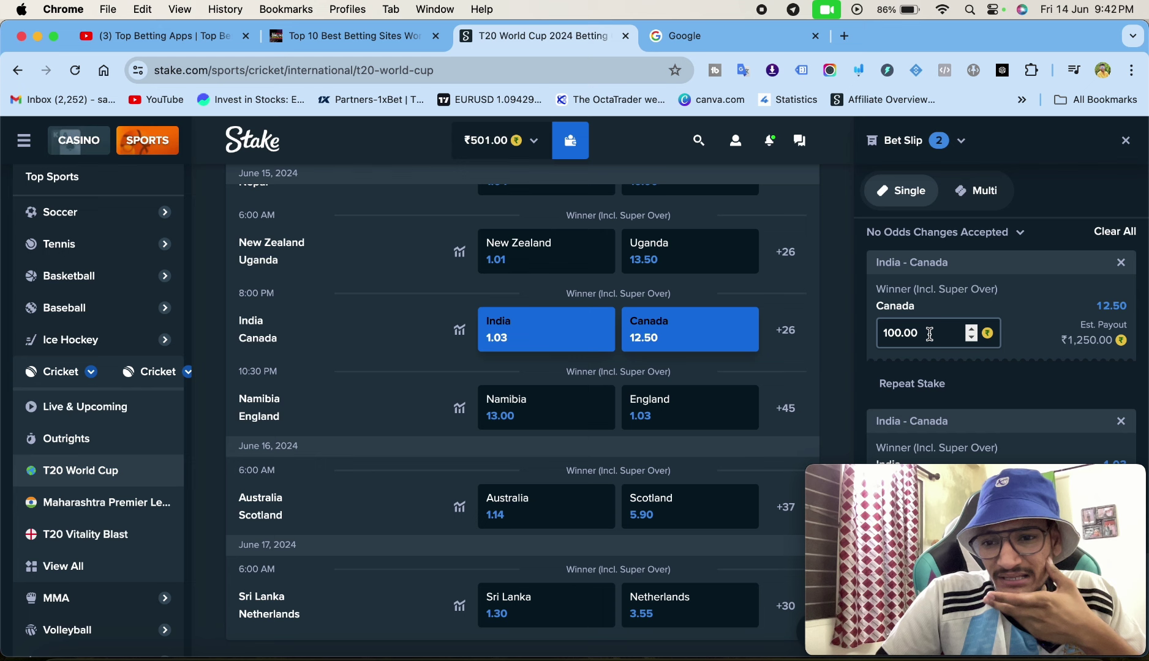
Remove the Canada pick and add Ireland at 1.80 against USA
{"action": "left_click", "coordinate": [1121, 263]}
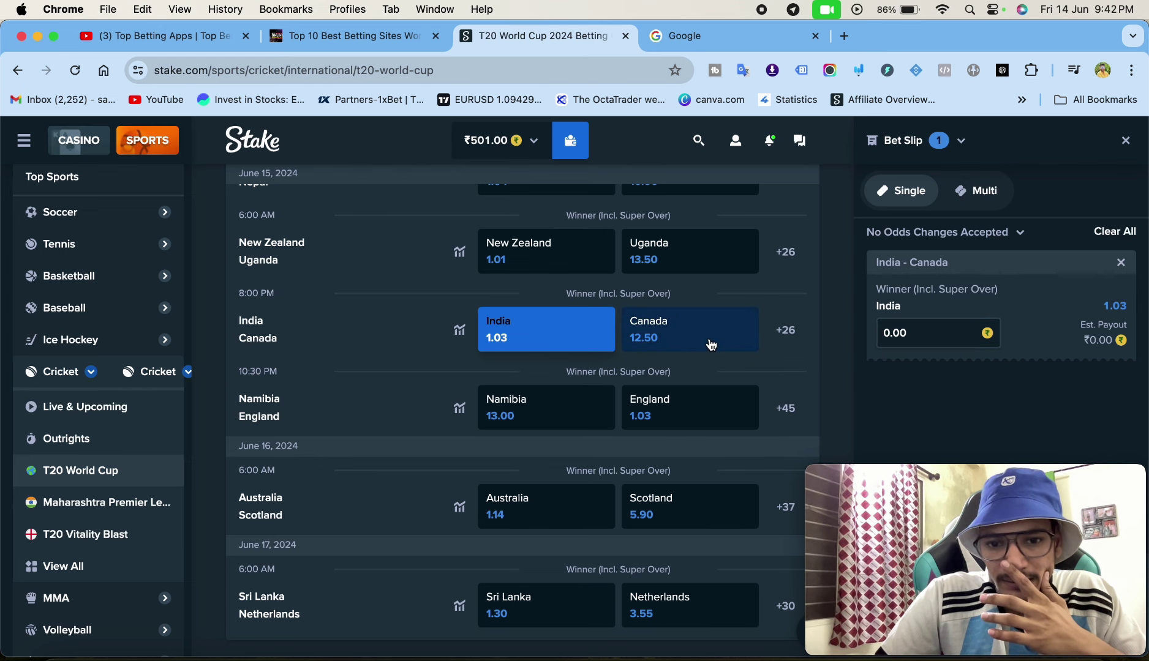
{"action": "scroll", "coordinate": [710, 345], "scroll_direction": "down", "scroll_amount": 1}
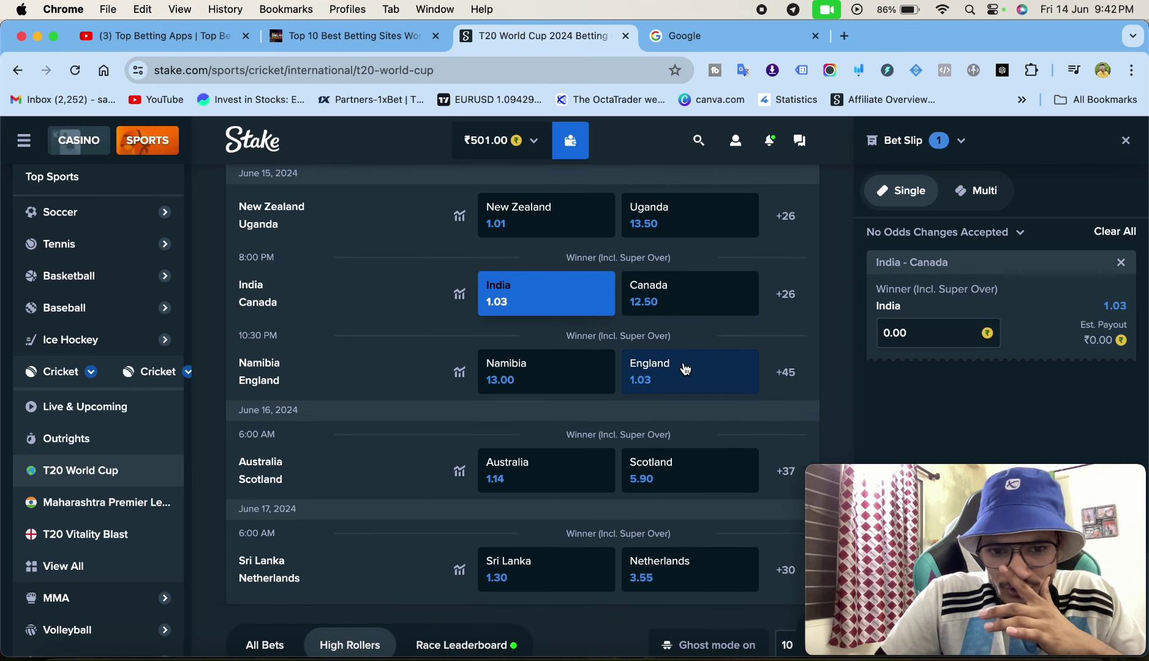
{"action": "scroll", "coordinate": [606, 488], "scroll_direction": "down", "scroll_amount": 1}
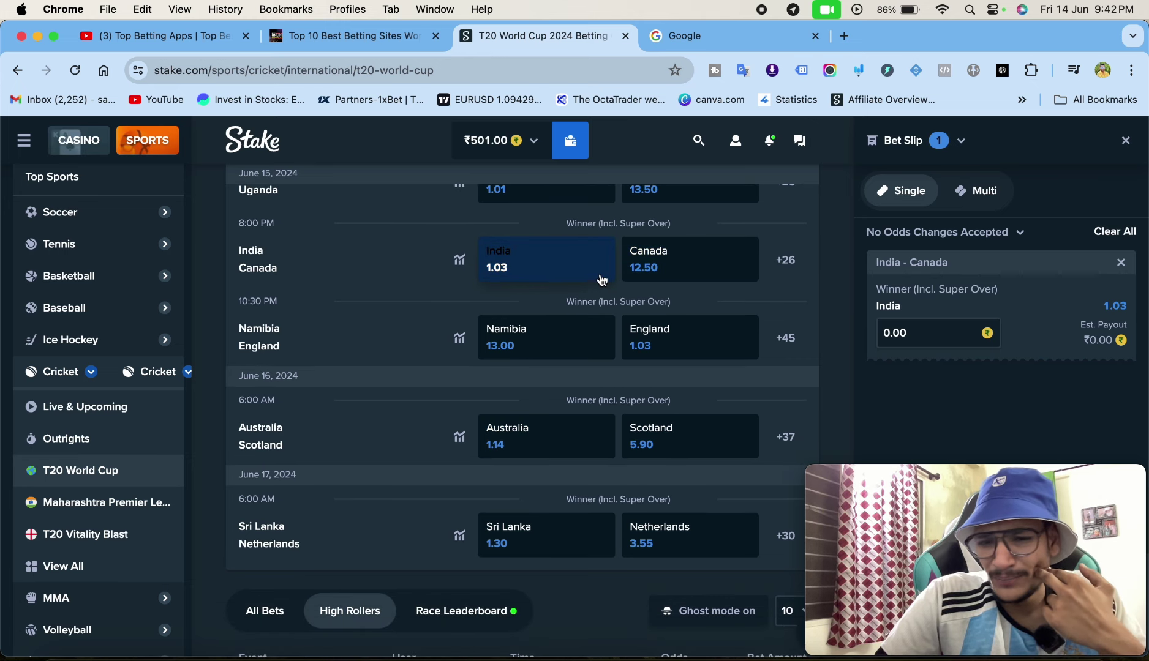
{"action": "scroll", "coordinate": [624, 285], "scroll_direction": "up", "scroll_amount": 5}
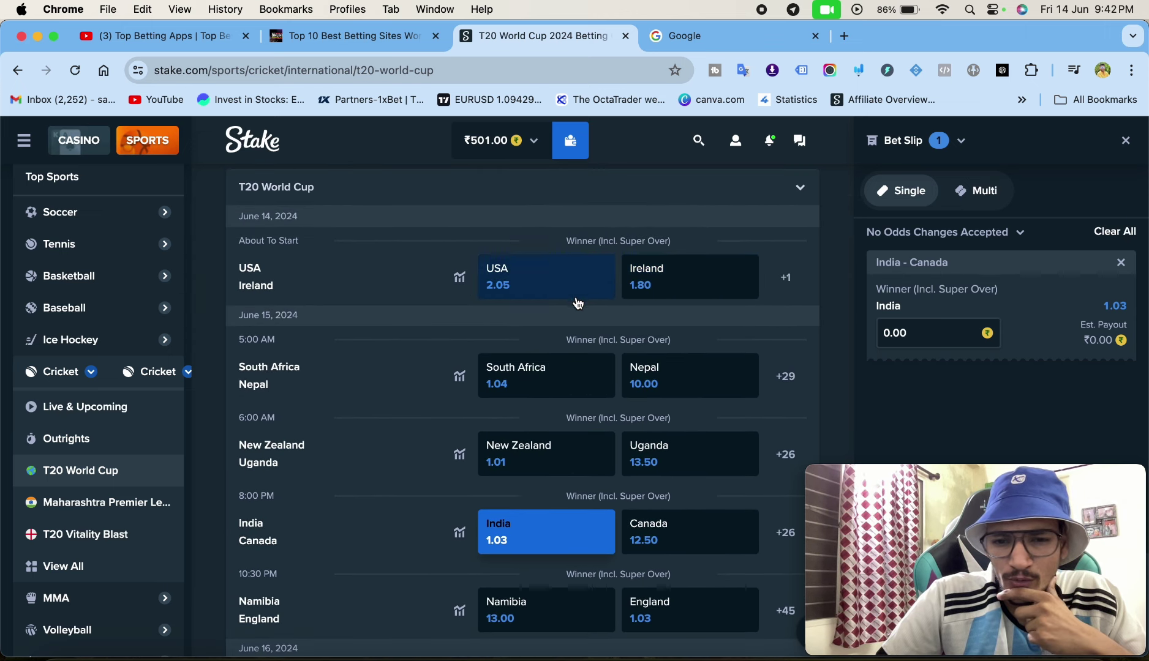
{"action": "scroll", "coordinate": [614, 427], "scroll_direction": "down", "scroll_amount": 3}
{"action": "scroll", "coordinate": [641, 469], "scroll_direction": "up", "scroll_amount": 1}
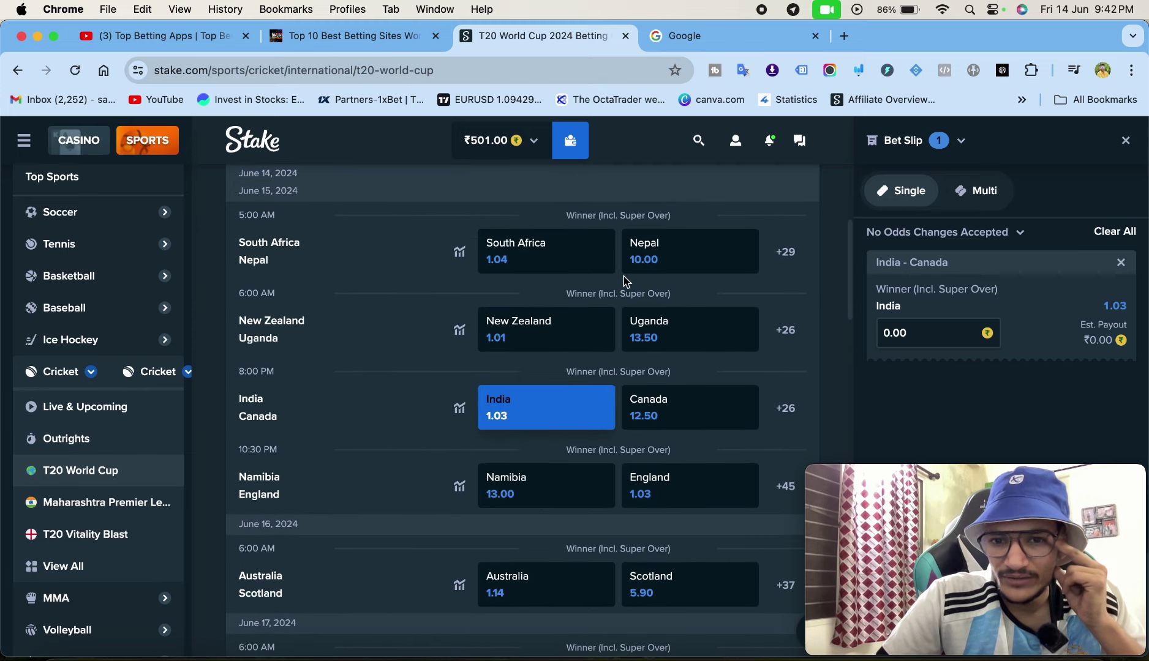
{"action": "scroll", "coordinate": [677, 270], "scroll_direction": "up", "scroll_amount": 4}
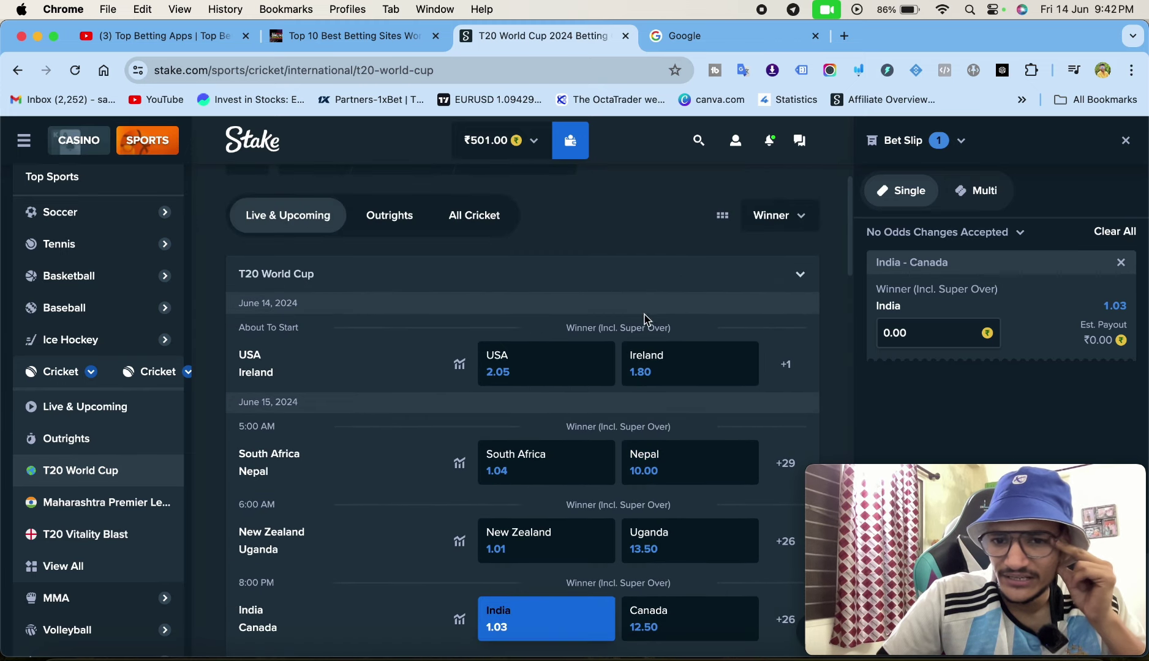
{"action": "left_click", "coordinate": [648, 370]}
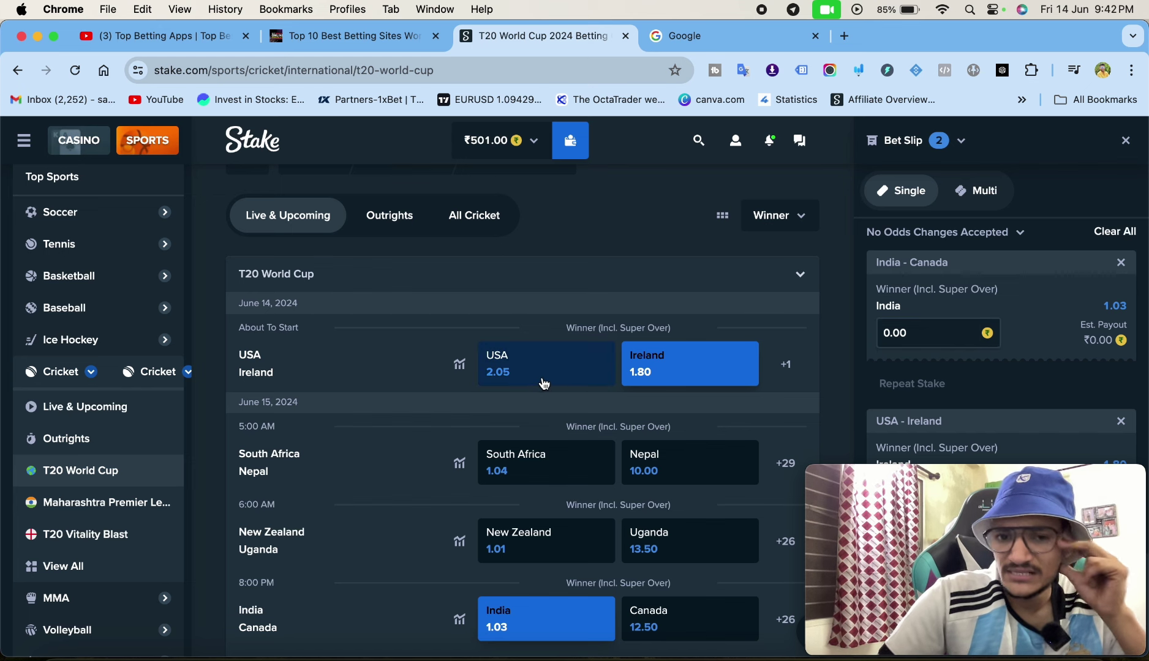
Scroll through the T20 World Cup match list to review the selections
{"action": "scroll", "coordinate": [545, 384], "scroll_direction": "down", "scroll_amount": 5}
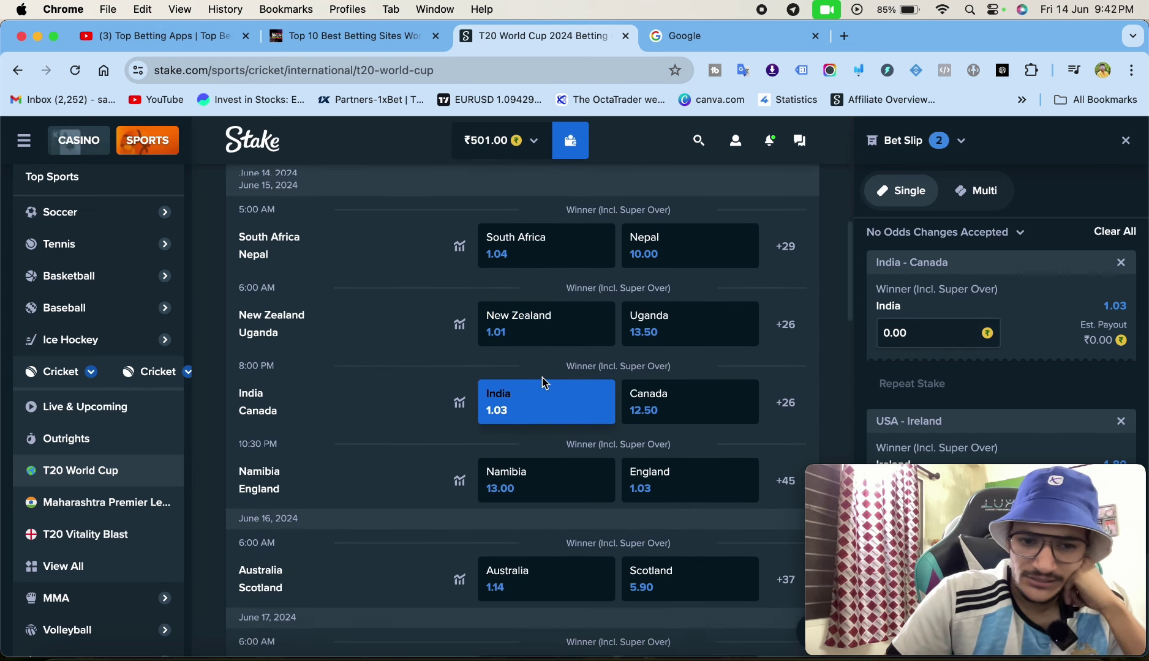
{"action": "scroll", "coordinate": [580, 461], "scroll_direction": "down", "scroll_amount": 3}
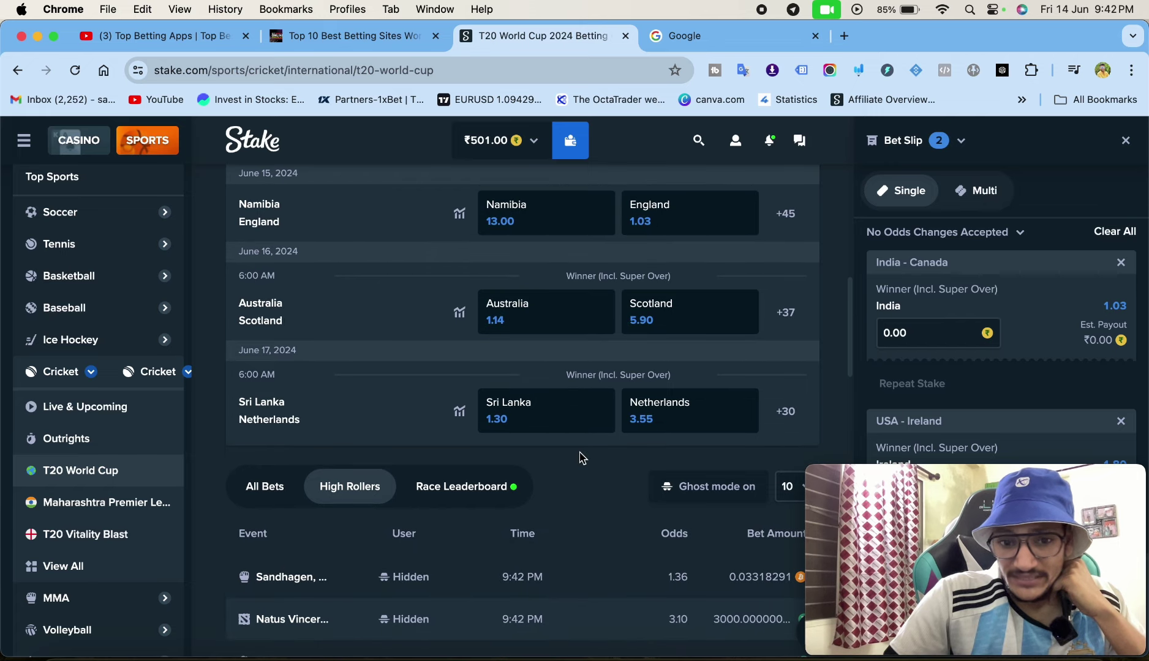
{"action": "scroll", "coordinate": [595, 436], "scroll_direction": "up", "scroll_amount": 1}
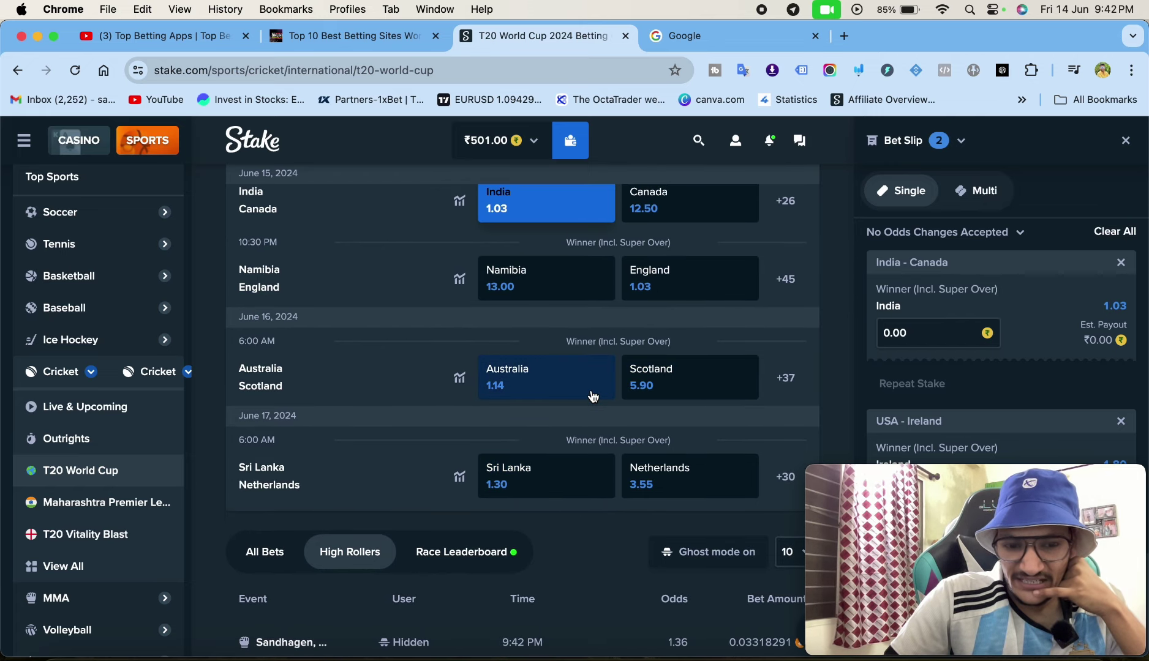
{"action": "scroll", "coordinate": [591, 397], "scroll_direction": "up", "scroll_amount": 2}
{"action": "scroll", "coordinate": [603, 404], "scroll_direction": "up", "scroll_amount": 1}
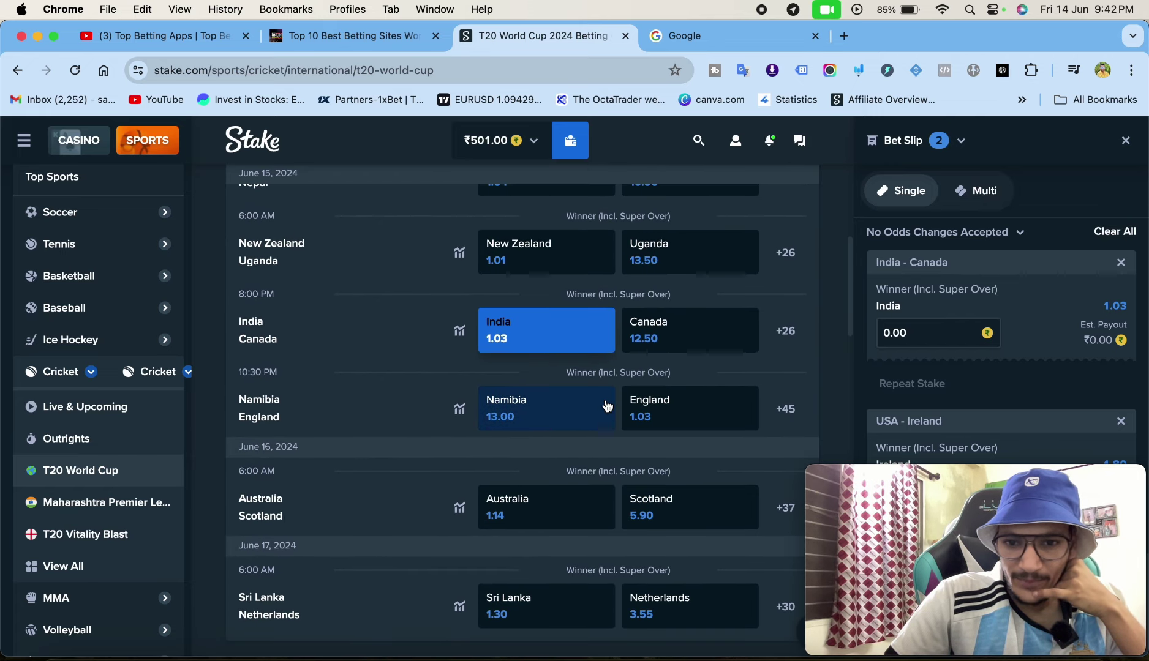
{"action": "scroll", "coordinate": [580, 407], "scroll_direction": "up", "scroll_amount": 2}
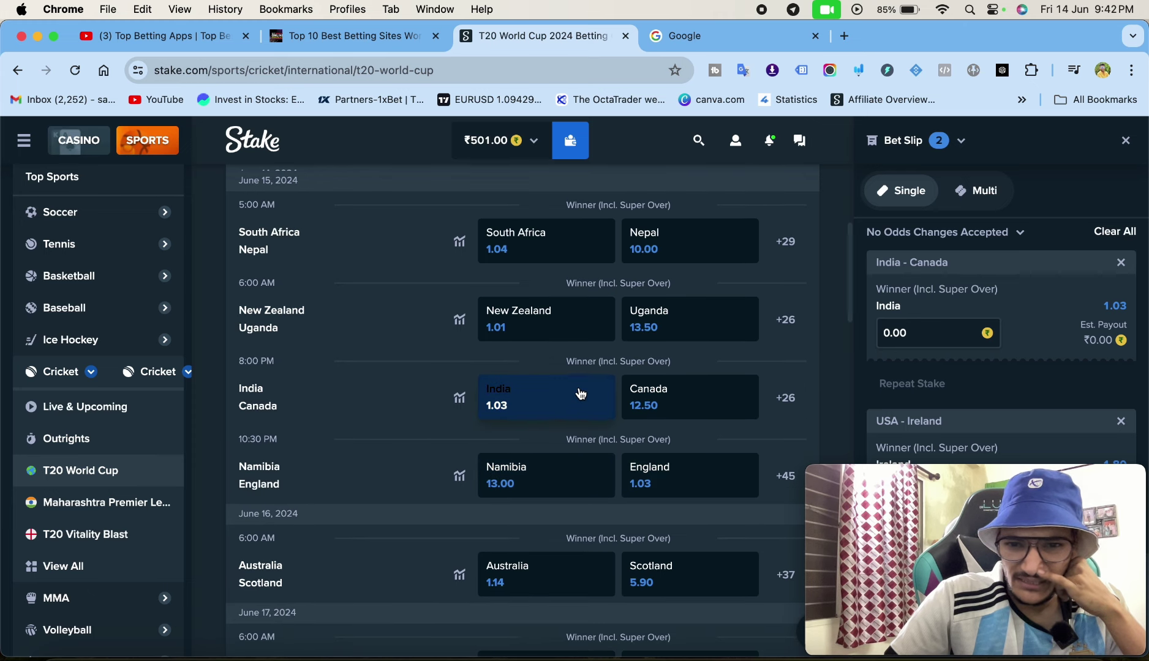
{"action": "scroll", "coordinate": [582, 398], "scroll_direction": "up", "scroll_amount": 8}
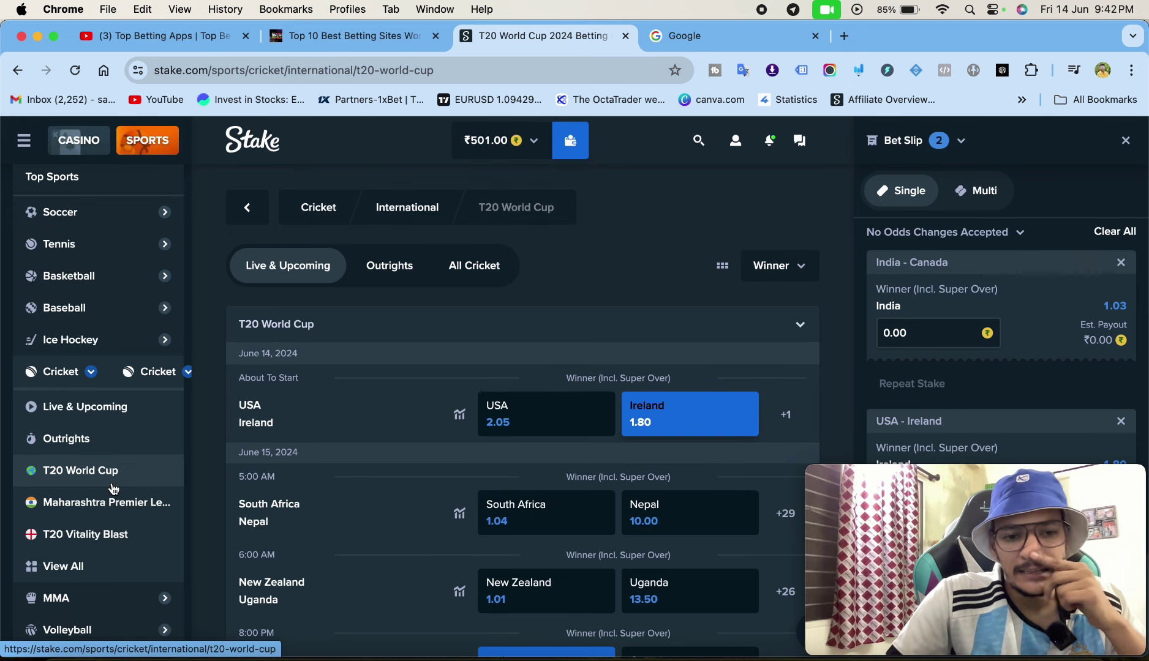
{"action": "scroll", "coordinate": [113, 490], "scroll_direction": "up", "scroll_amount": 3}
Open the Euro 2024 odds, add Germany to beat Scotland, and set the Ireland stake to 10
{"action": "left_click", "coordinate": [110, 302]}
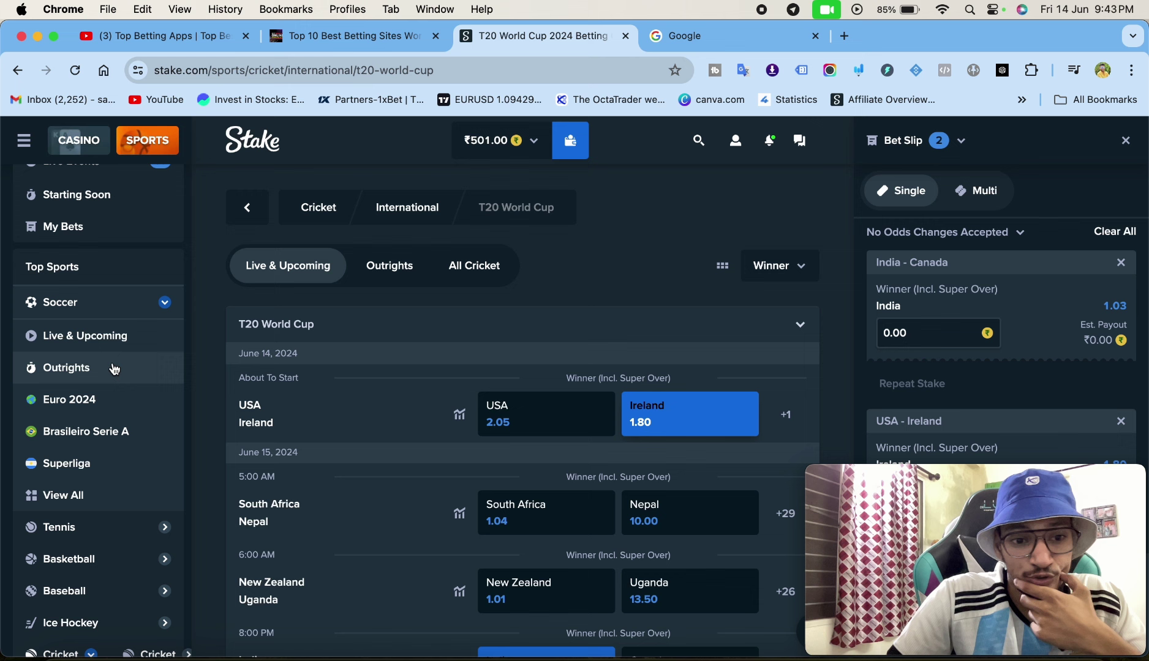
{"action": "left_click", "coordinate": [101, 400]}
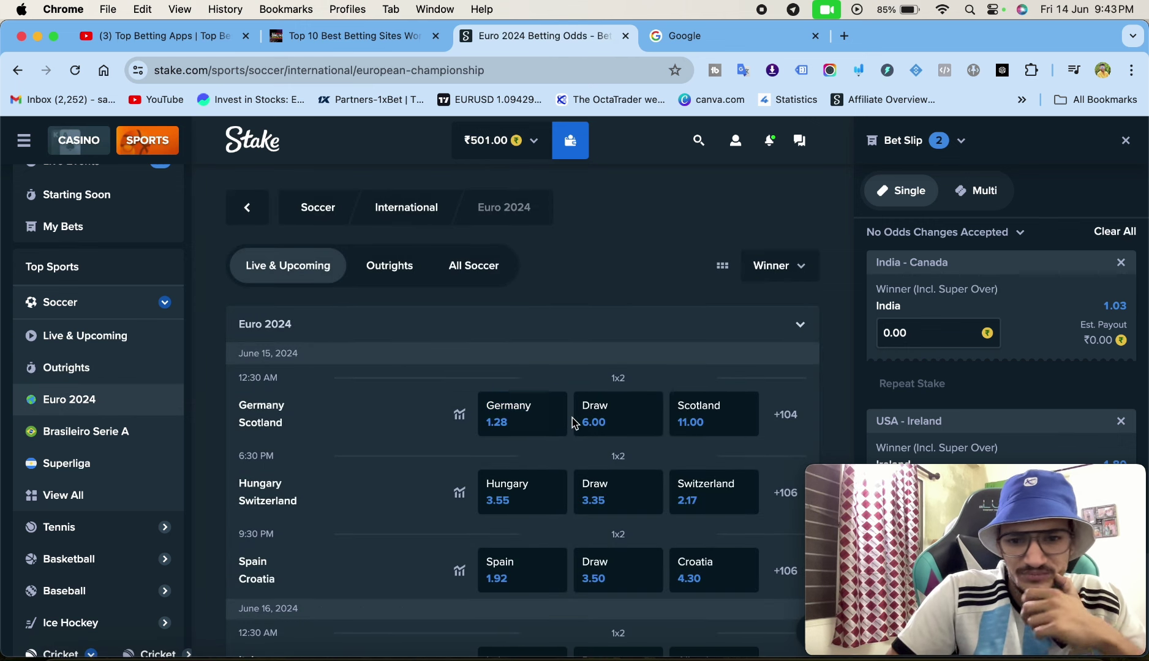
{"action": "left_click", "coordinate": [545, 422]}
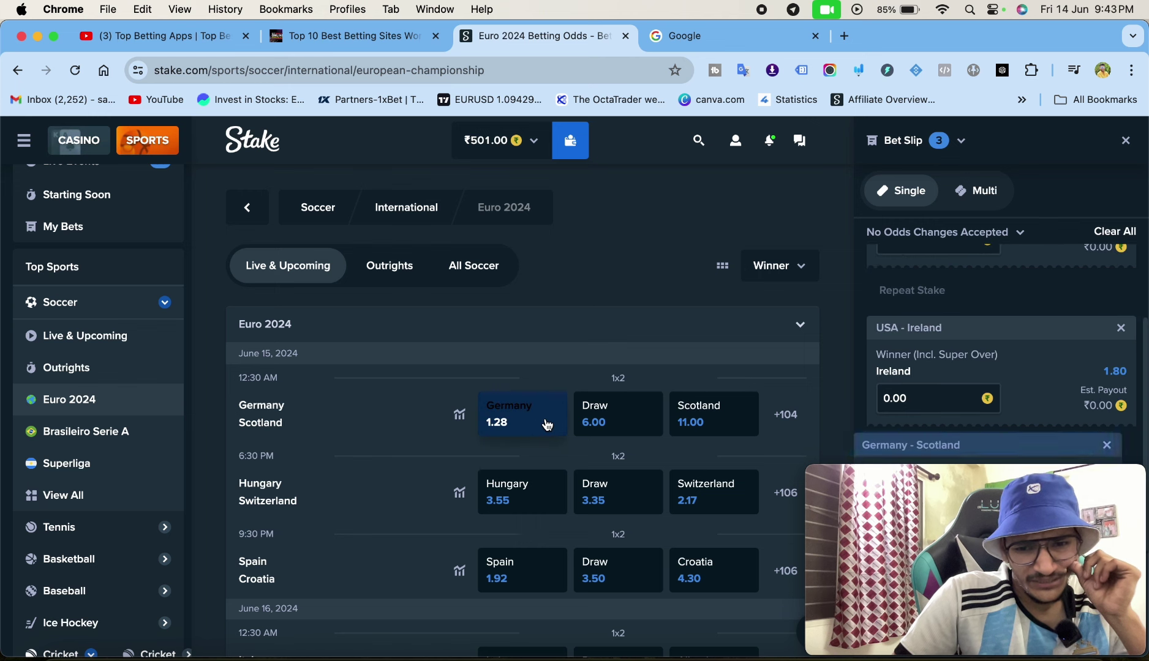
{"action": "scroll", "coordinate": [649, 420], "scroll_direction": "down", "scroll_amount": 3}
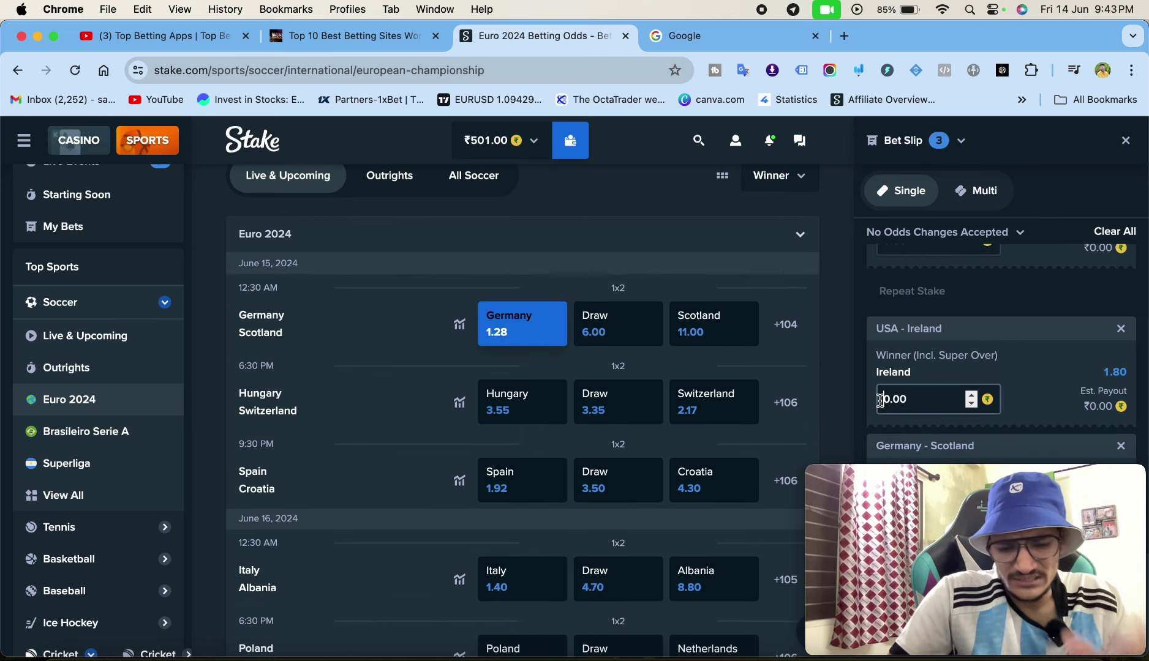
{"action": "left_click_drag", "start_coordinate": [918, 398], "coordinate": [880, 398]}
{"action": "type", "text": "1"}
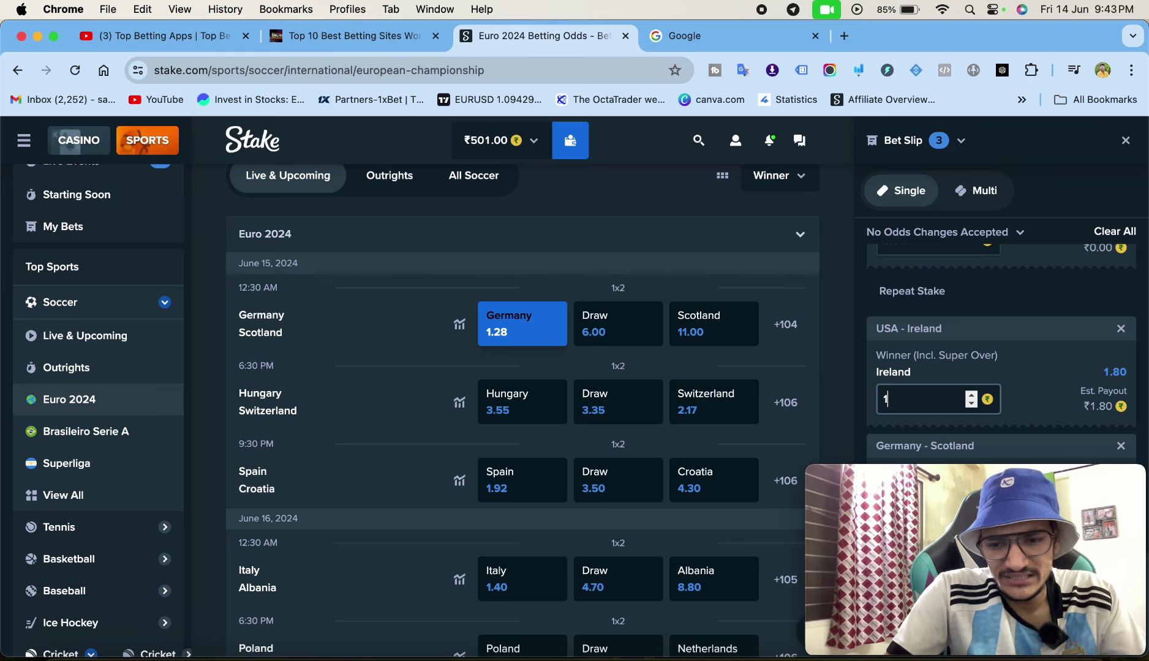
{"action": "type", "text": "0"}
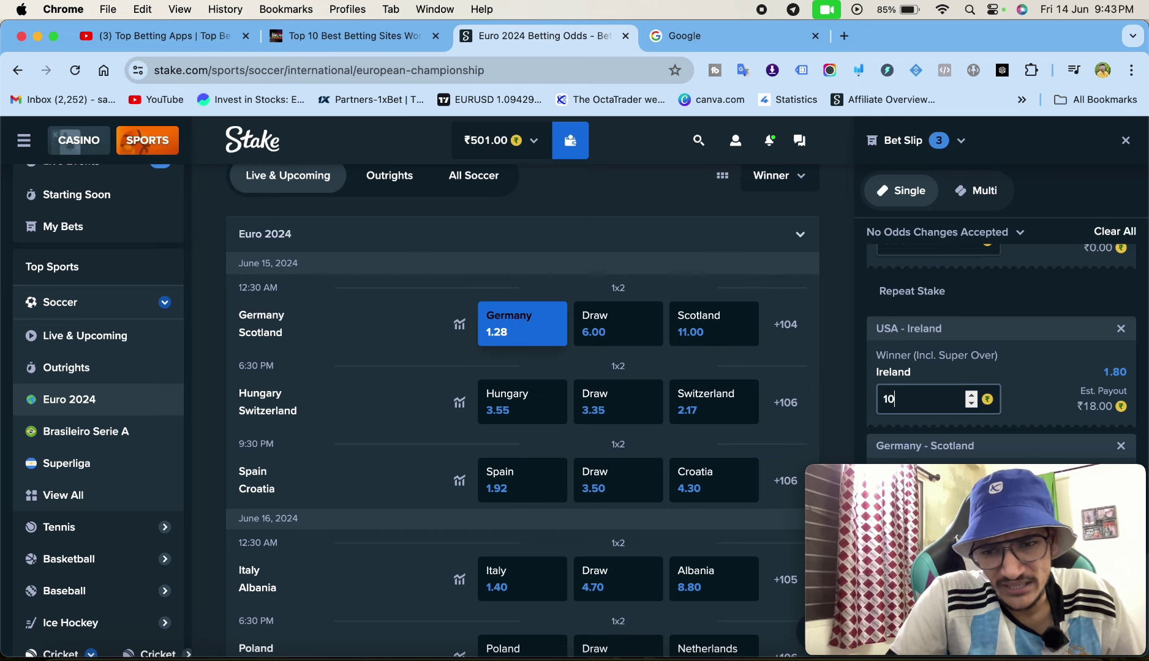
Add the Germany–Scotland Draw at 6.00 and drop the Germany win pick from the slip
{"action": "left_click", "coordinate": [618, 323]}
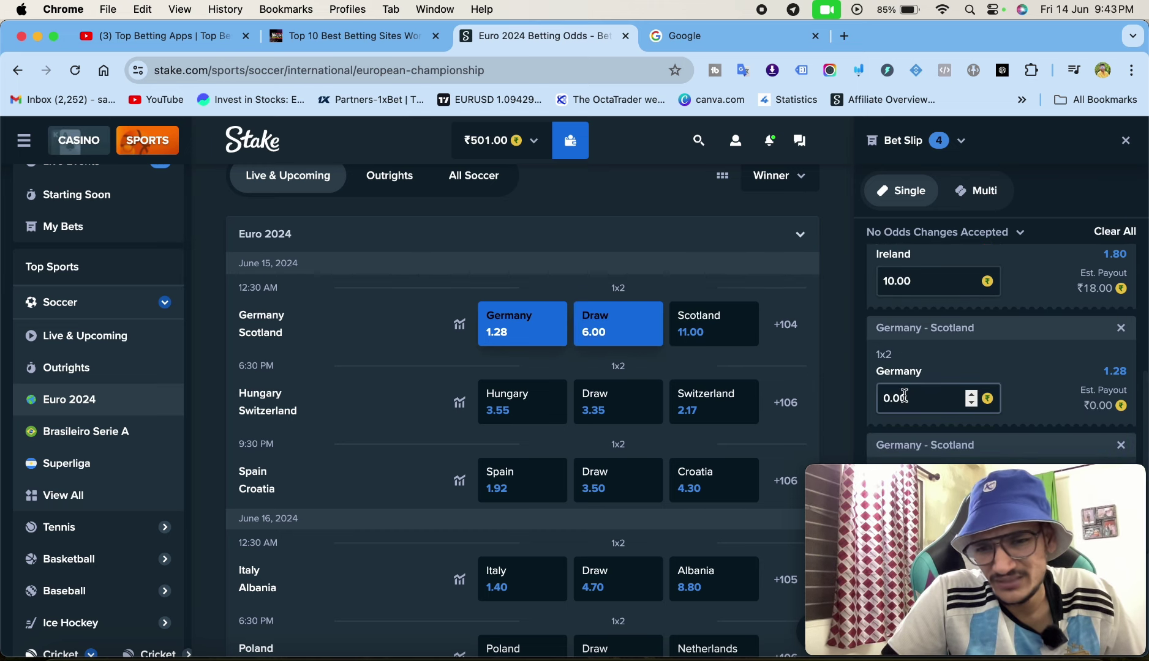
{"action": "left_click_drag", "start_coordinate": [922, 399], "coordinate": [883, 402]}
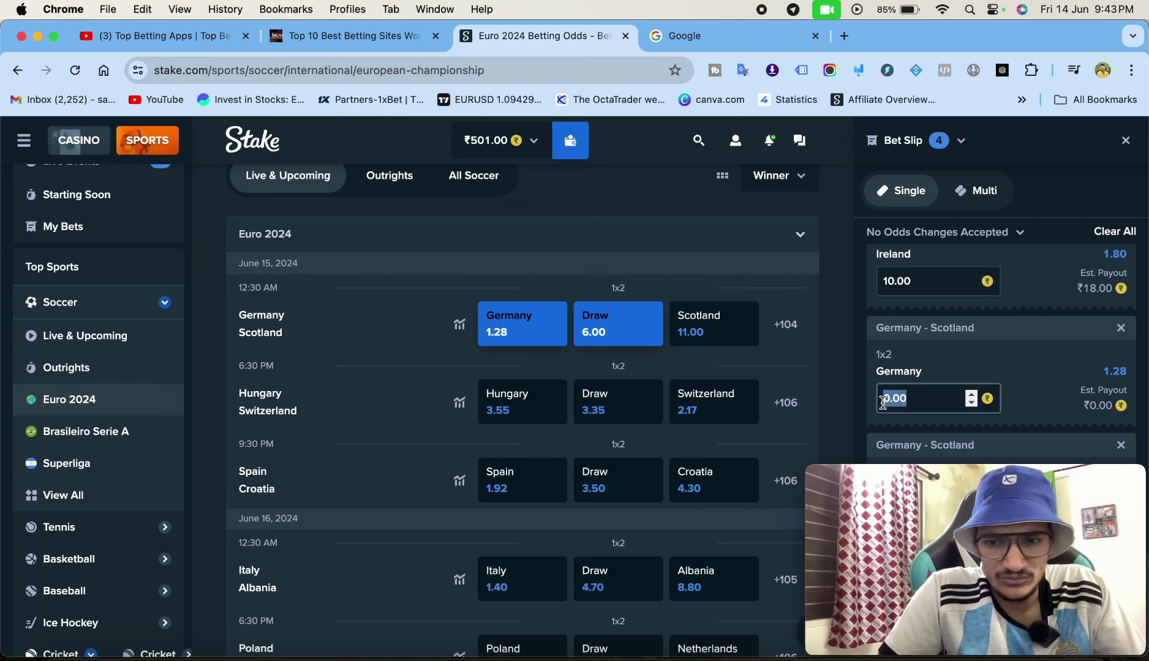
{"action": "type", "text": "1"}
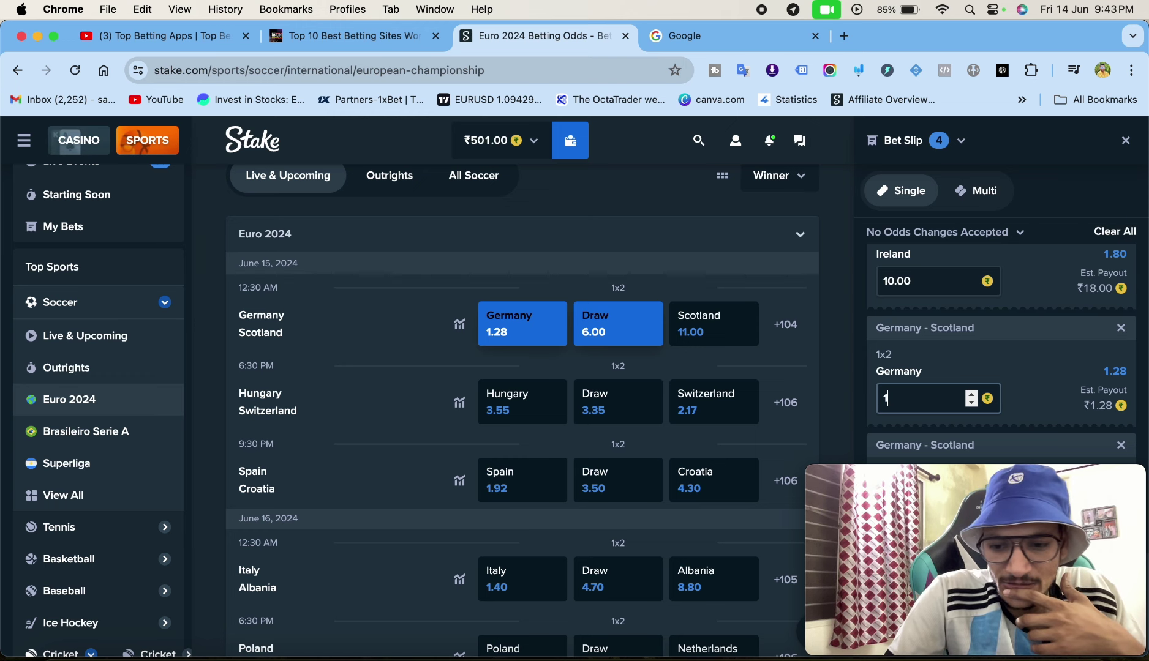
{"action": "type", "text": "00"}
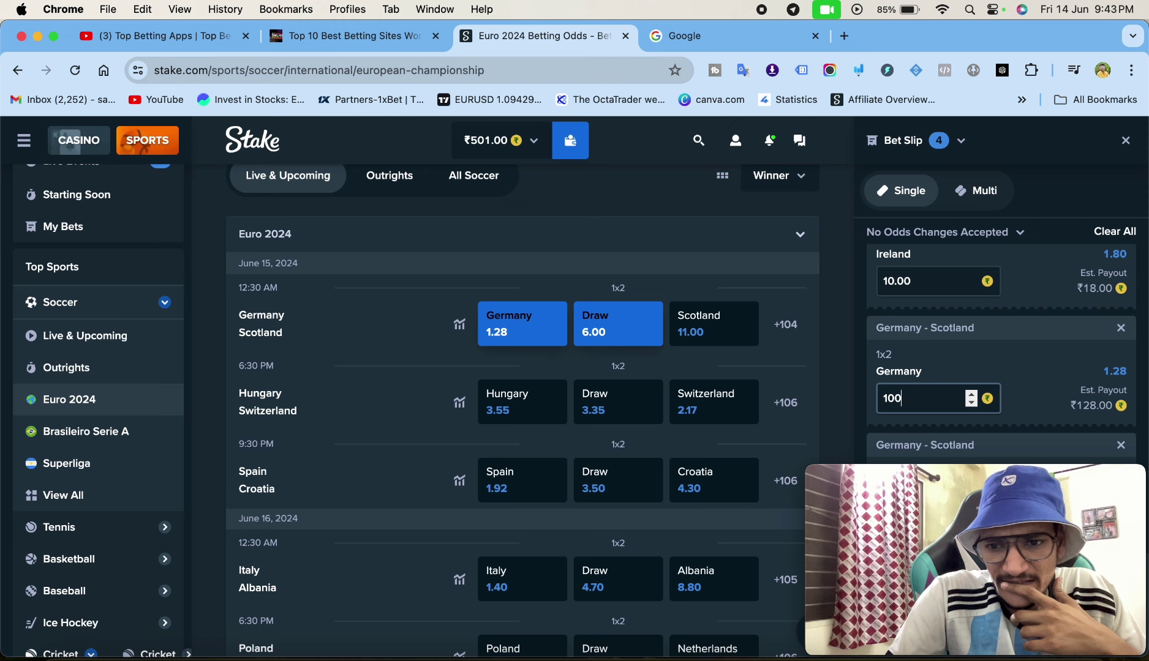
{"action": "key", "text": "BackSpace"}
{"action": "key", "text": "BackSpace"}
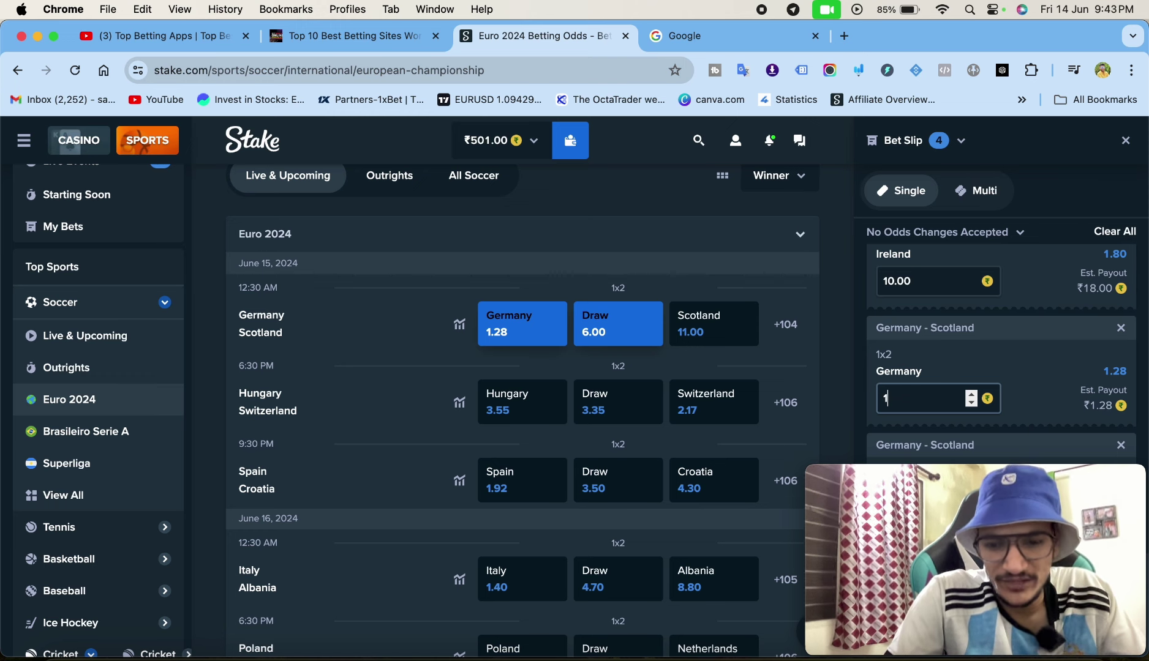
{"action": "type", "text": "0"}
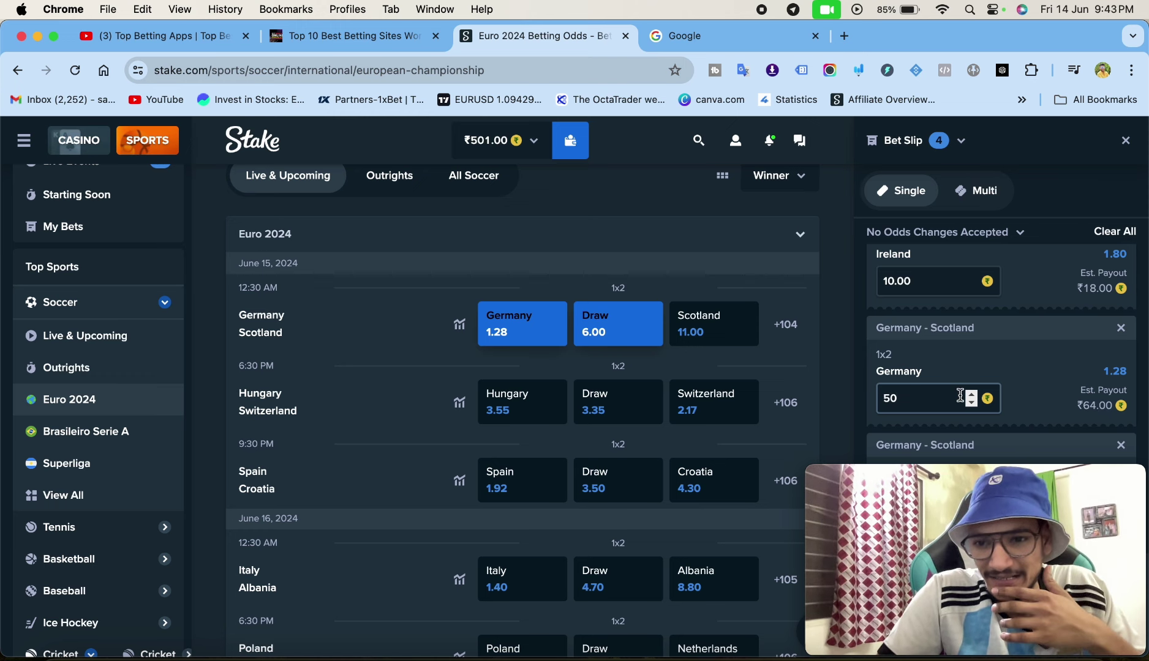
{"action": "left_click", "coordinate": [551, 342]}
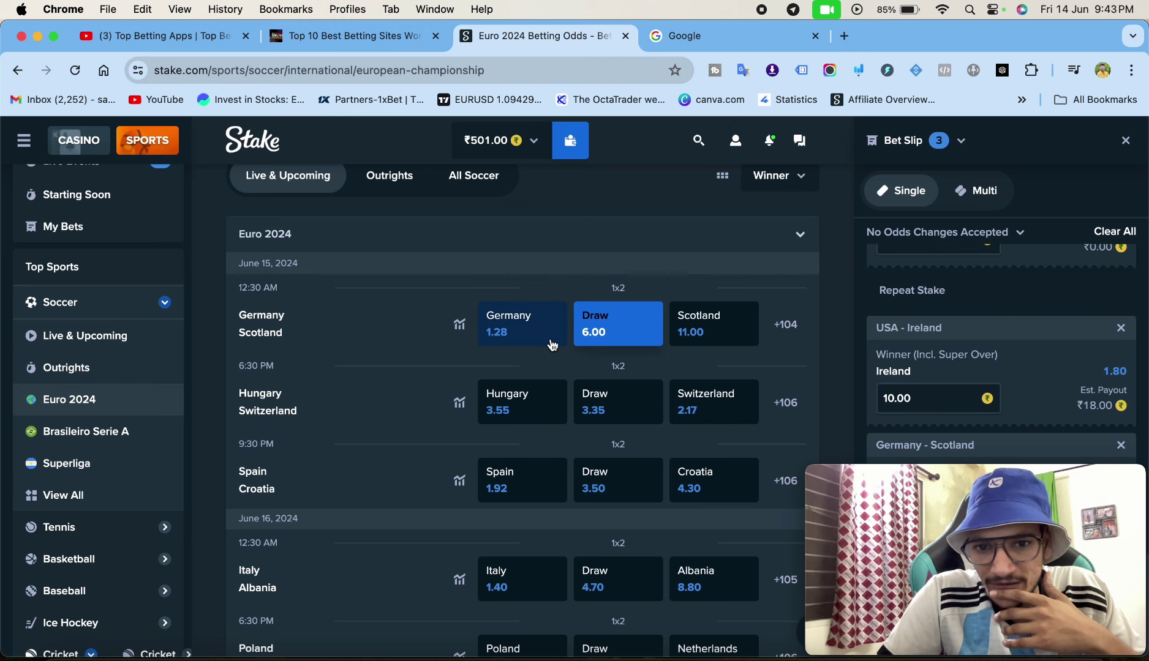
{"action": "left_click", "coordinate": [649, 337]}
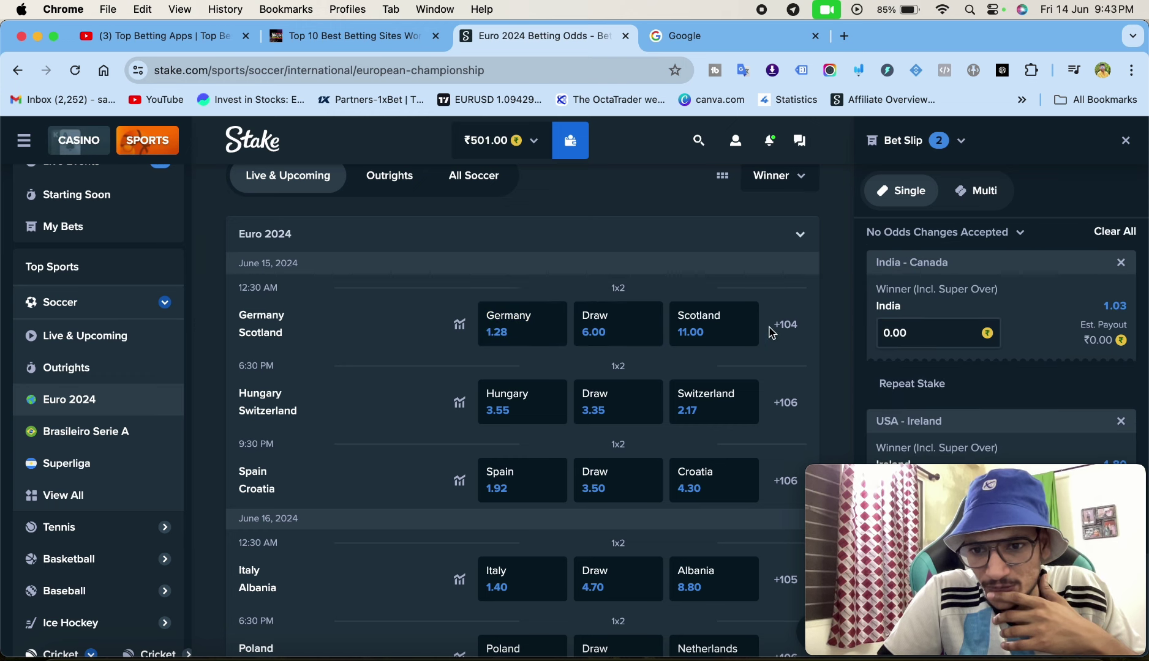
{"action": "left_click", "coordinate": [637, 322]}
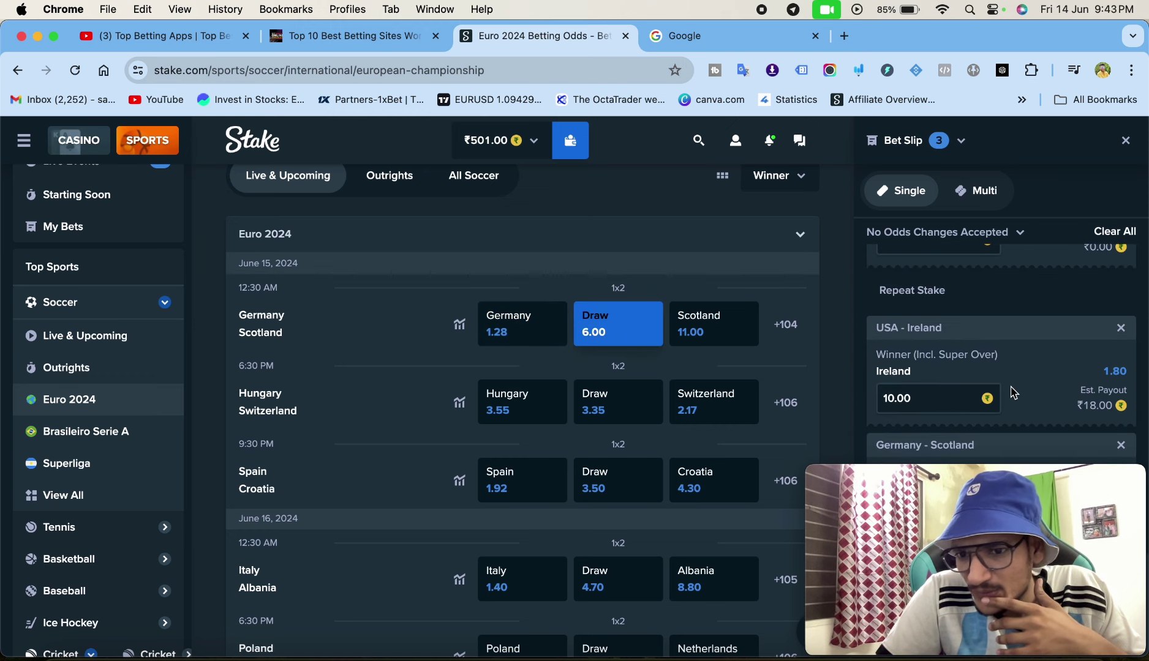
Remove the USA–Ireland and India–Canada bets, then stake ₹50 on the Draw and place it
{"action": "scroll", "coordinate": [1011, 392], "scroll_direction": "up", "scroll_amount": 2}
{"action": "left_click", "coordinate": [1121, 382]}
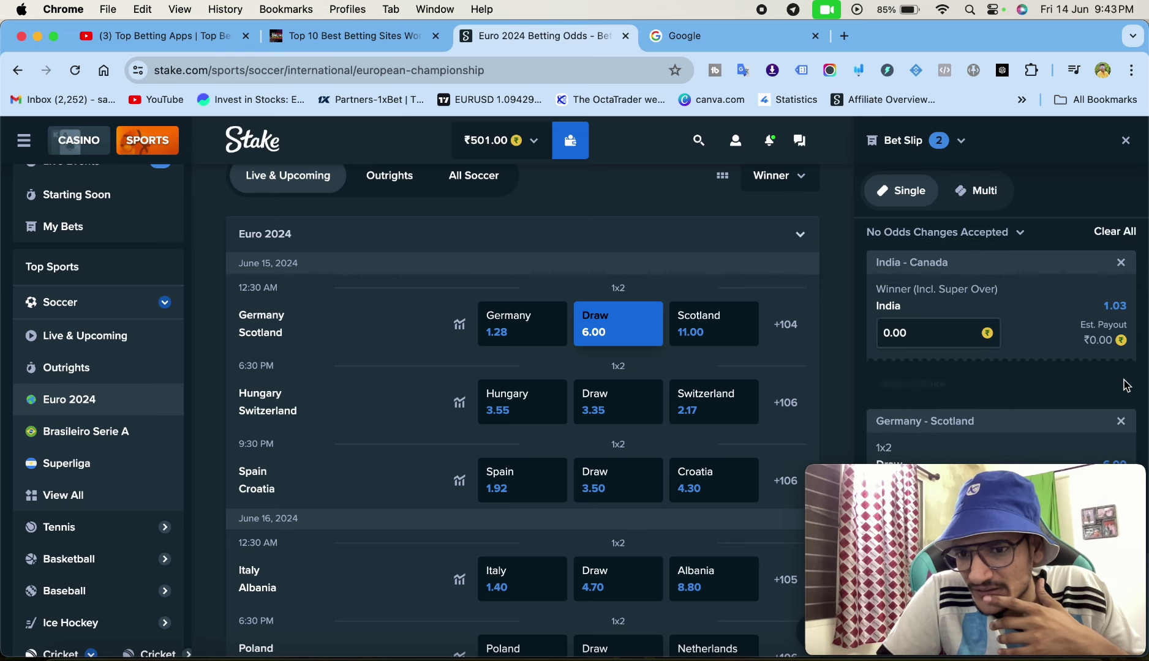
{"action": "left_click", "coordinate": [1122, 263]}
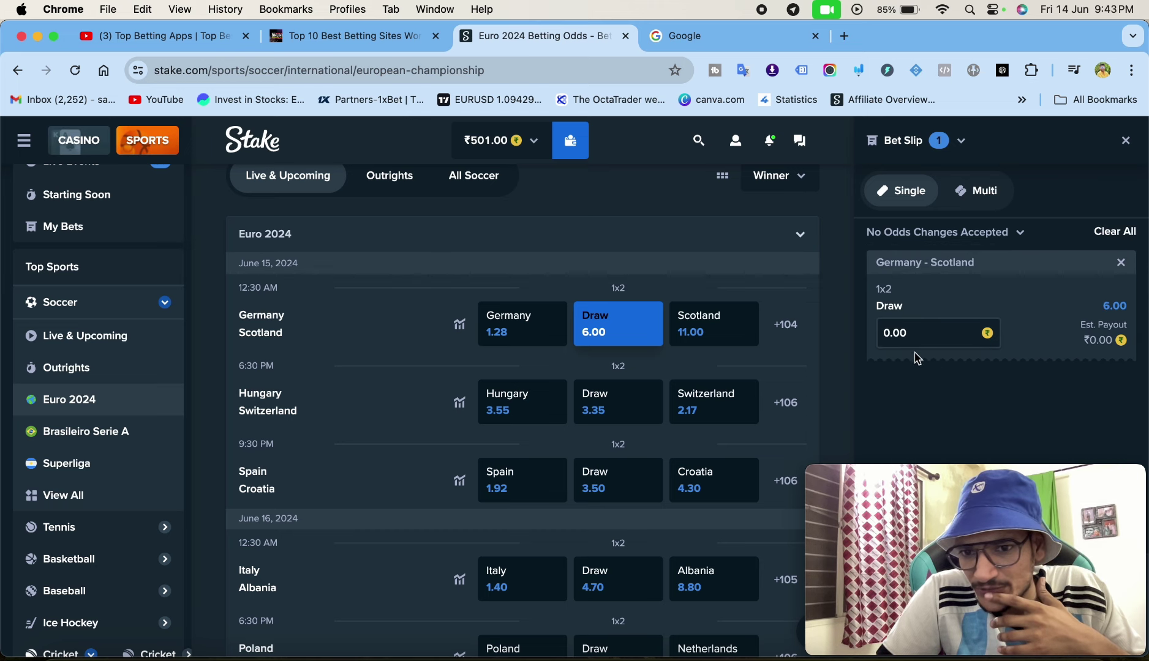
{"action": "left_click", "coordinate": [888, 340]}
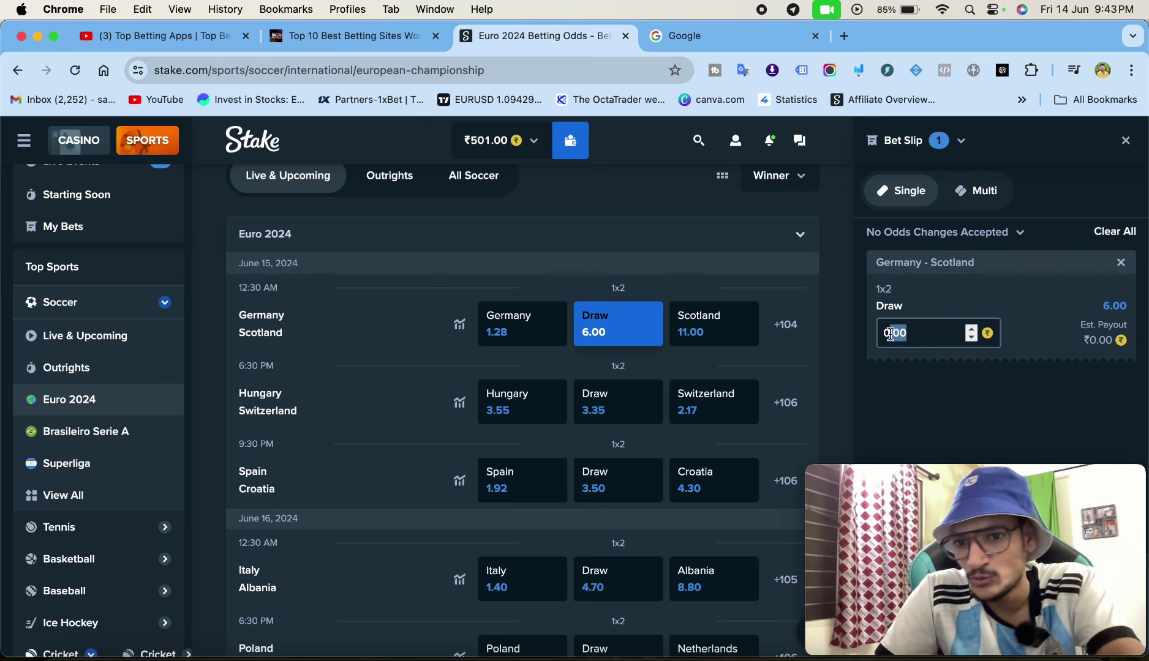
{"action": "left_click", "coordinate": [876, 338]}
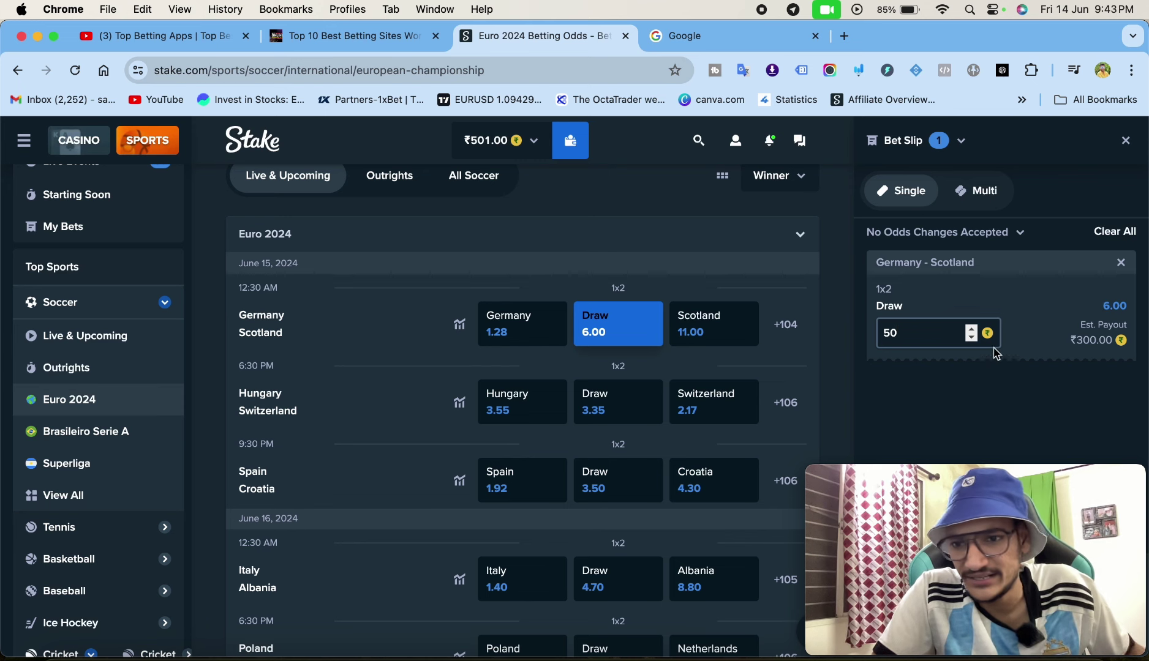
{"action": "left_click_drag", "start_coordinate": [984, 479], "coordinate": [332, 479]}
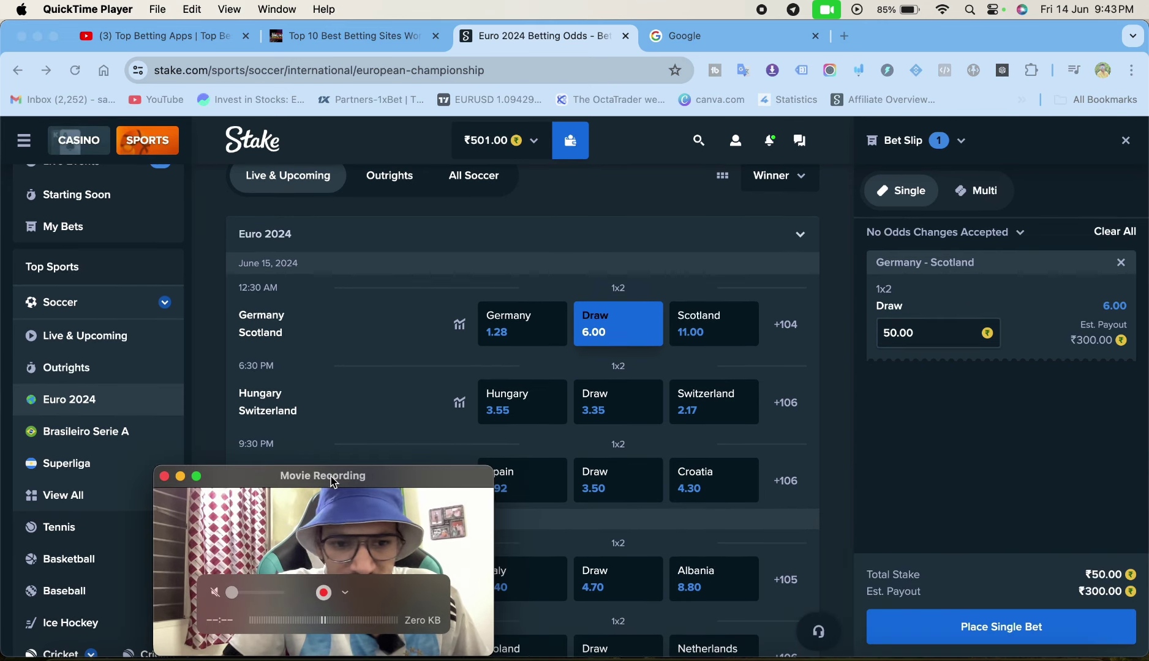
{"action": "left_click", "coordinate": [1008, 626]}
{"action": "left_click", "coordinate": [1009, 628]}
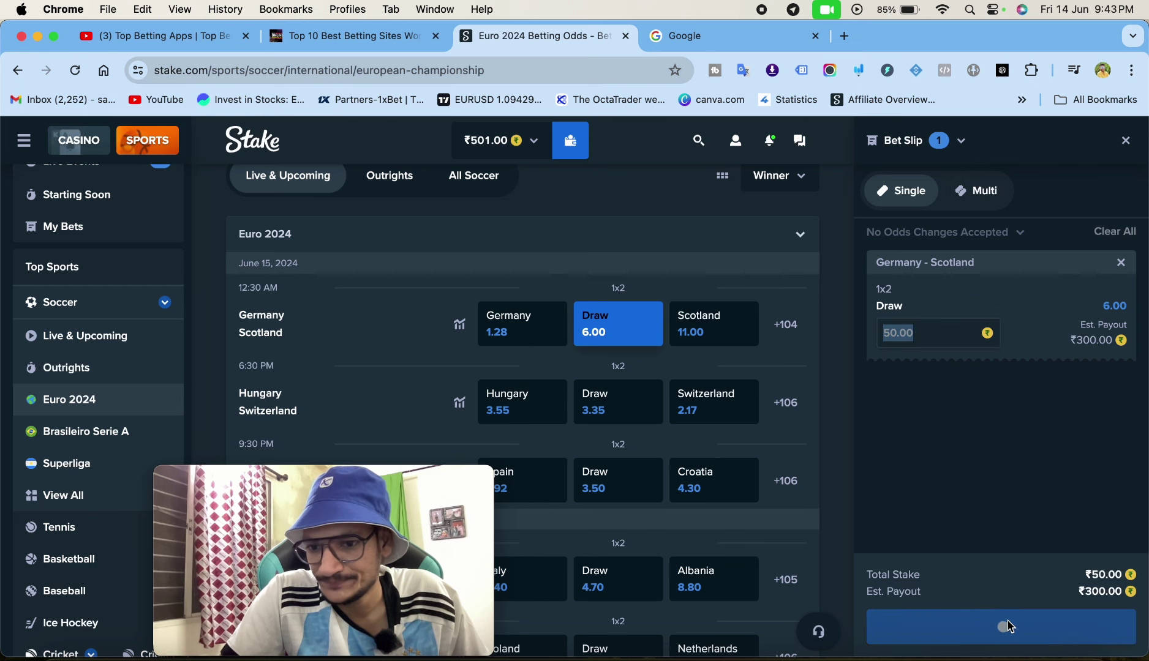
{"action": "left_click", "coordinate": [336, 479]}
{"action": "left_click_drag", "start_coordinate": [336, 478], "coordinate": [953, 469]}
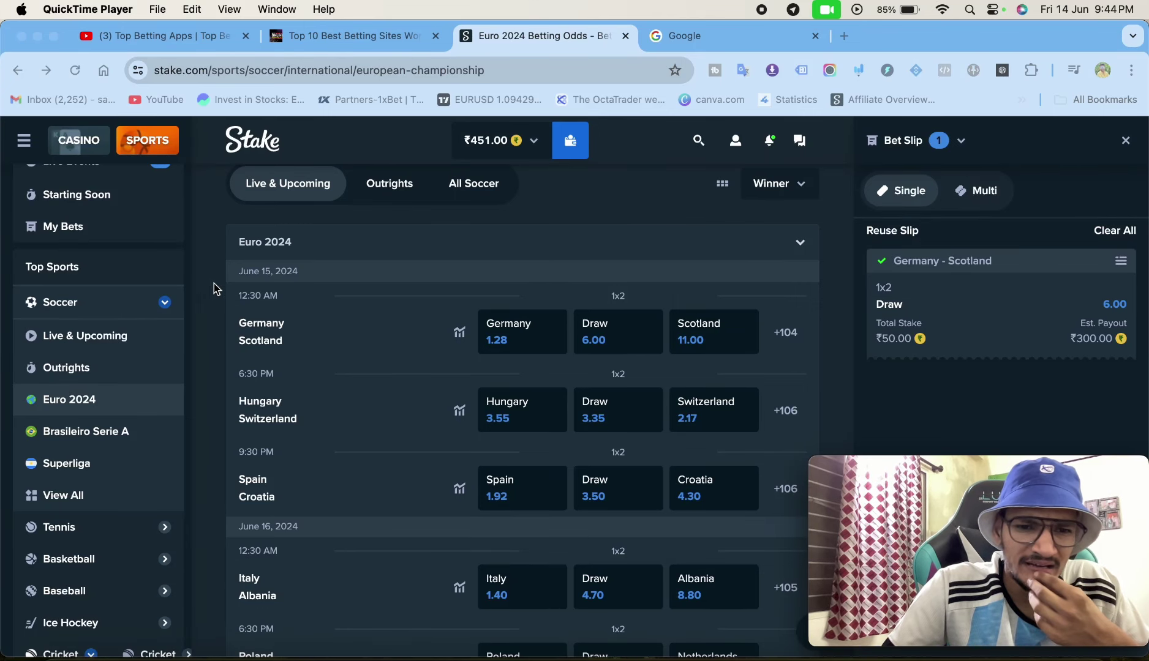
Switch to the casino lobby, hide the bet slip, and browse Stake Originals like Crash, Plinko and Mines
{"action": "scroll", "coordinate": [193, 271], "scroll_direction": "up", "scroll_amount": 1}
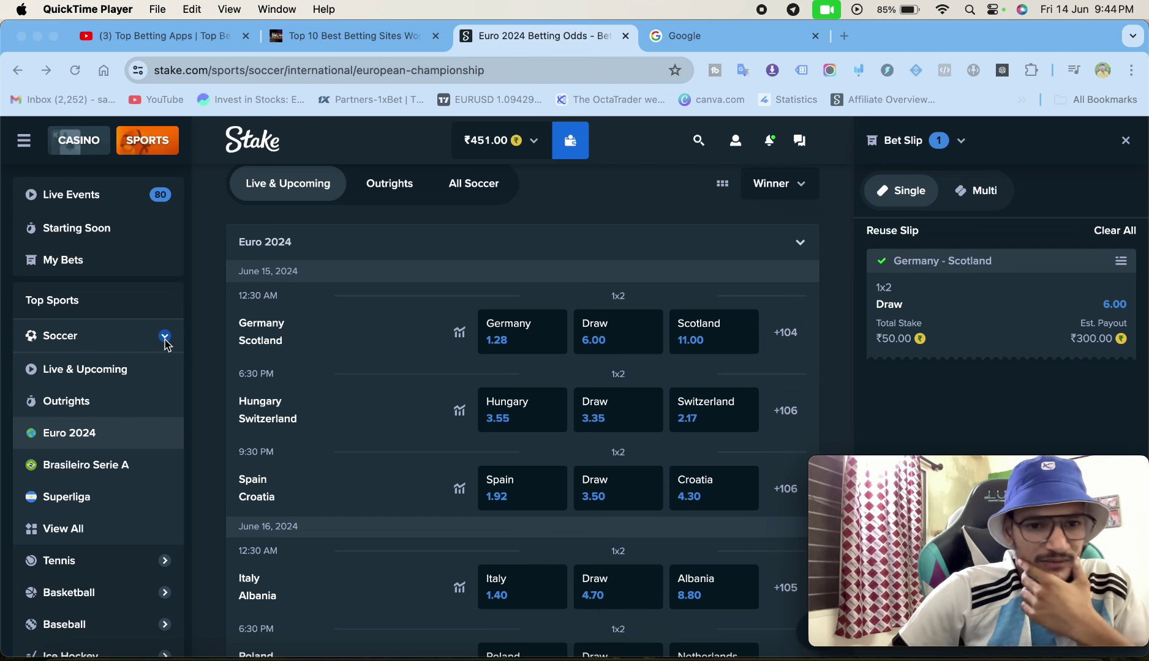
{"action": "left_click", "coordinate": [96, 148]}
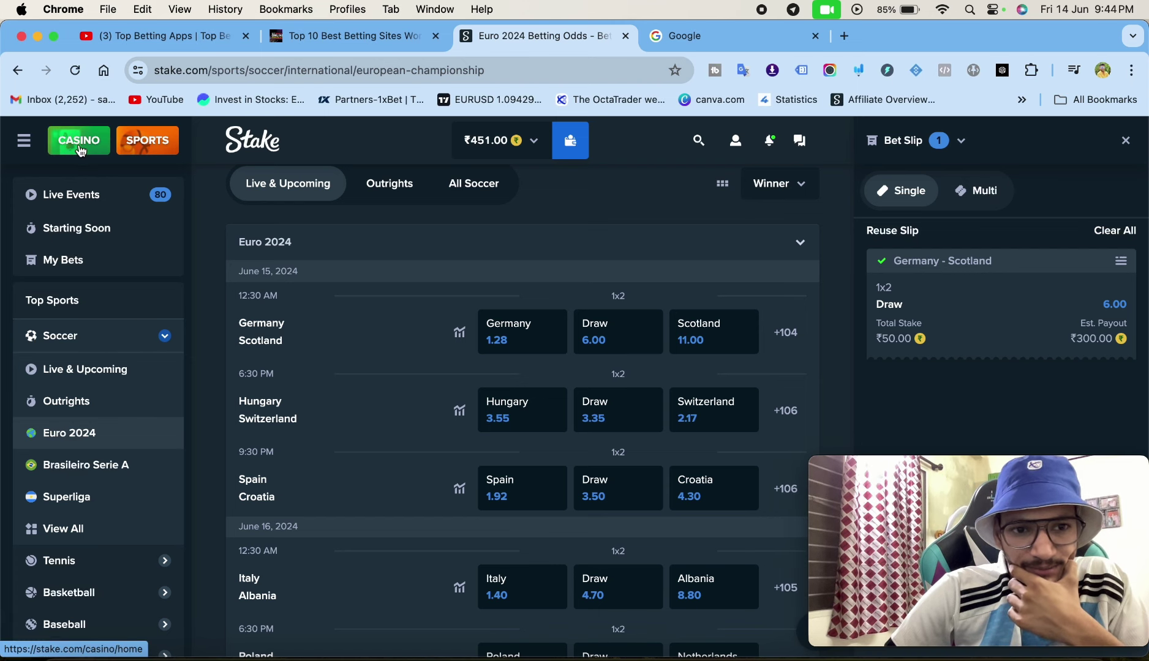
{"action": "scroll", "coordinate": [390, 376], "scroll_direction": "down", "scroll_amount": 3}
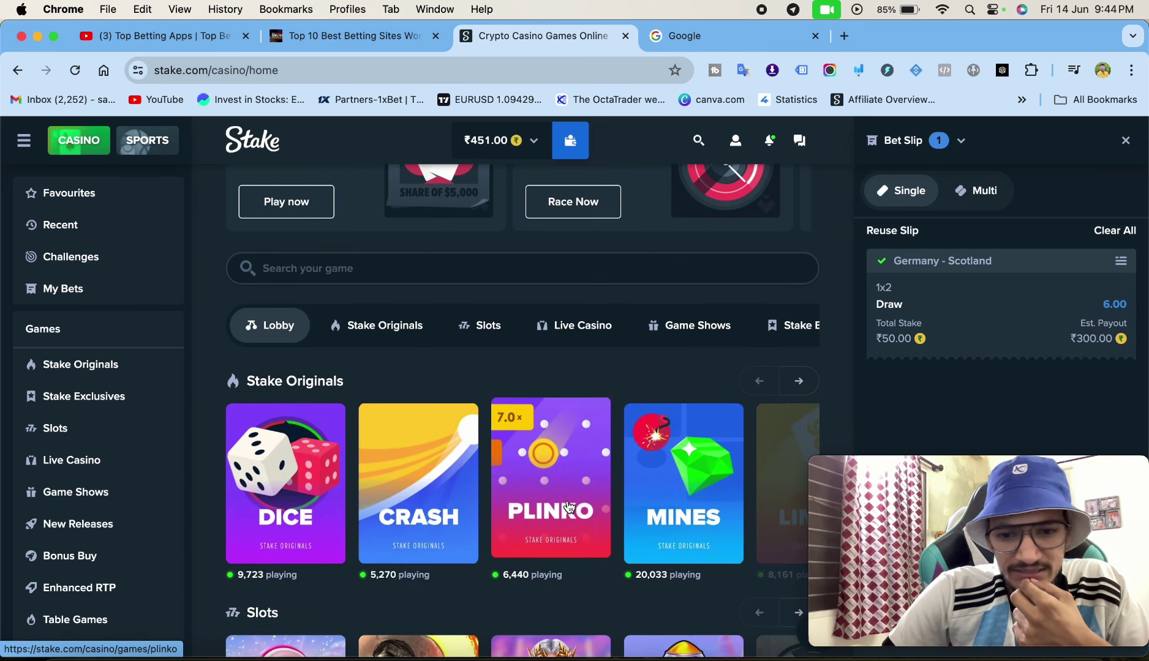
{"action": "scroll", "coordinate": [568, 507], "scroll_direction": "down", "scroll_amount": 1}
{"action": "scroll", "coordinate": [674, 460], "scroll_direction": "down", "scroll_amount": 1}
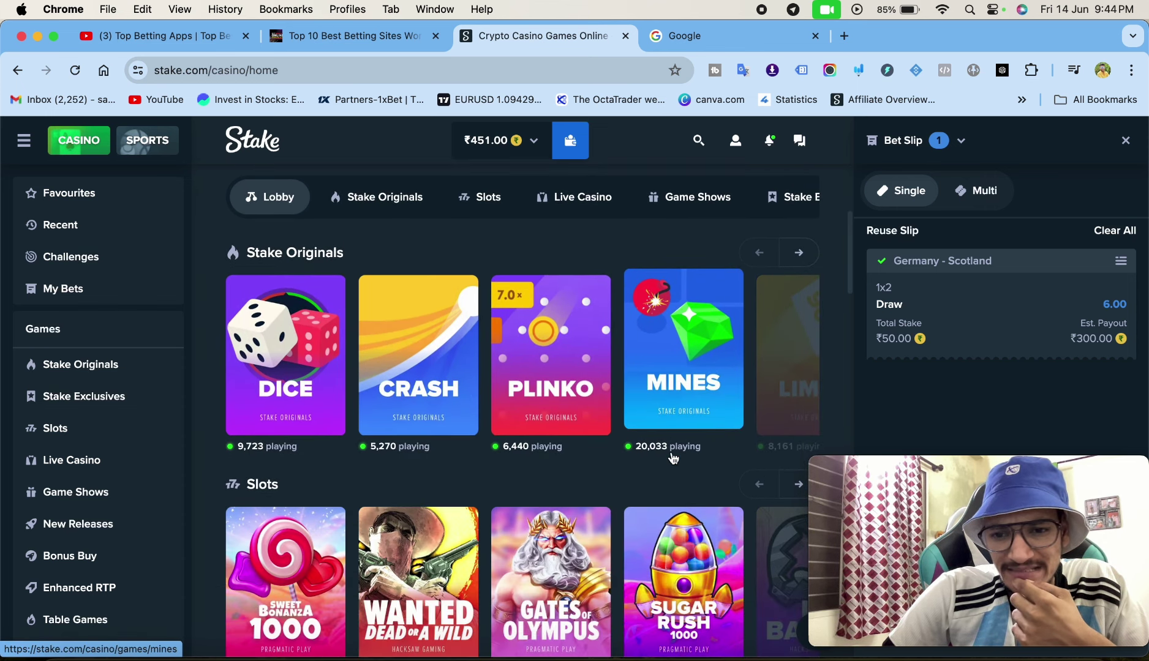
{"action": "scroll", "coordinate": [744, 367], "scroll_direction": "right", "scroll_amount": 3}
{"action": "left_click", "coordinate": [1126, 140]}
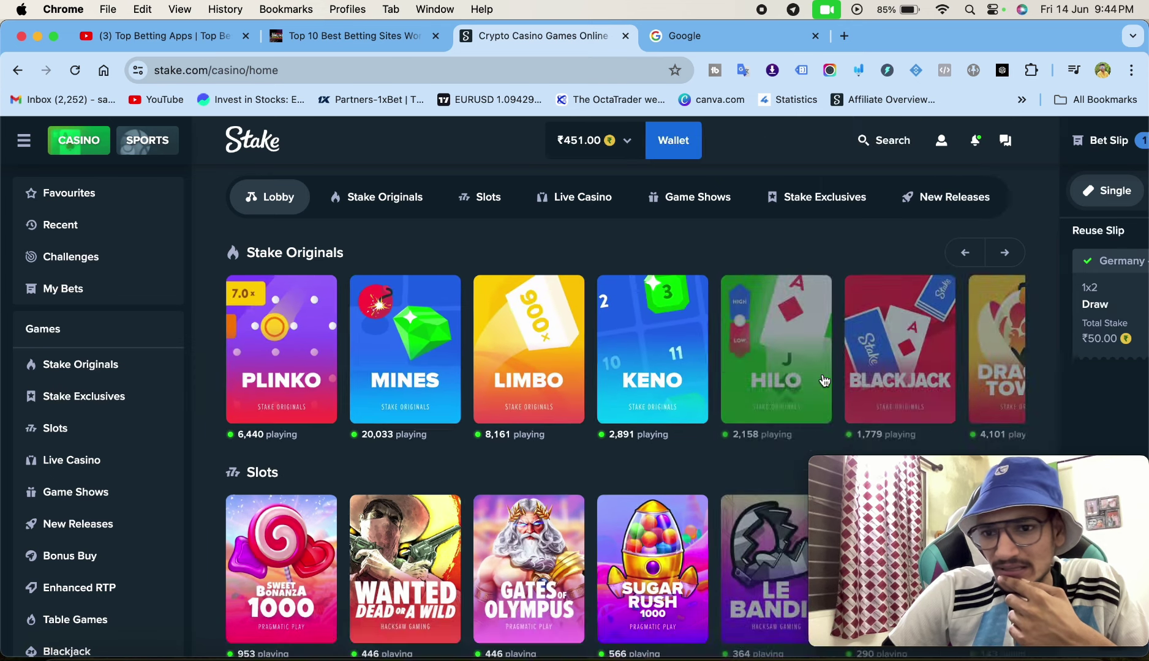
{"action": "scroll", "coordinate": [900, 383], "scroll_direction": "right", "scroll_amount": 5}
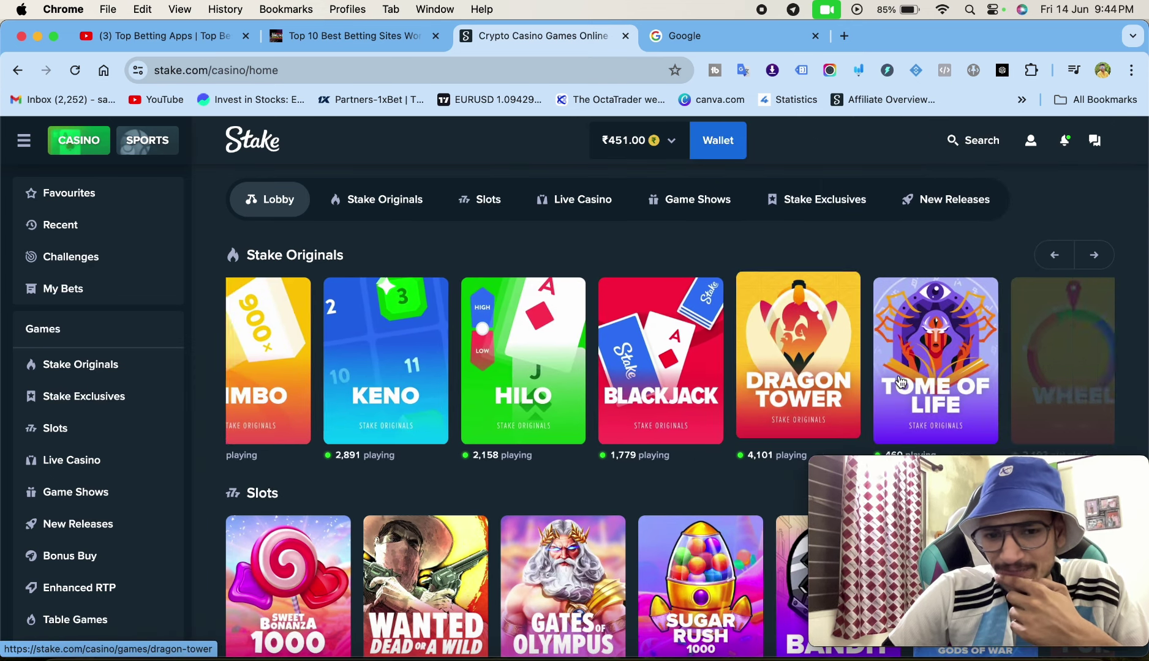
{"action": "scroll", "coordinate": [900, 382], "scroll_direction": "left", "scroll_amount": 7}
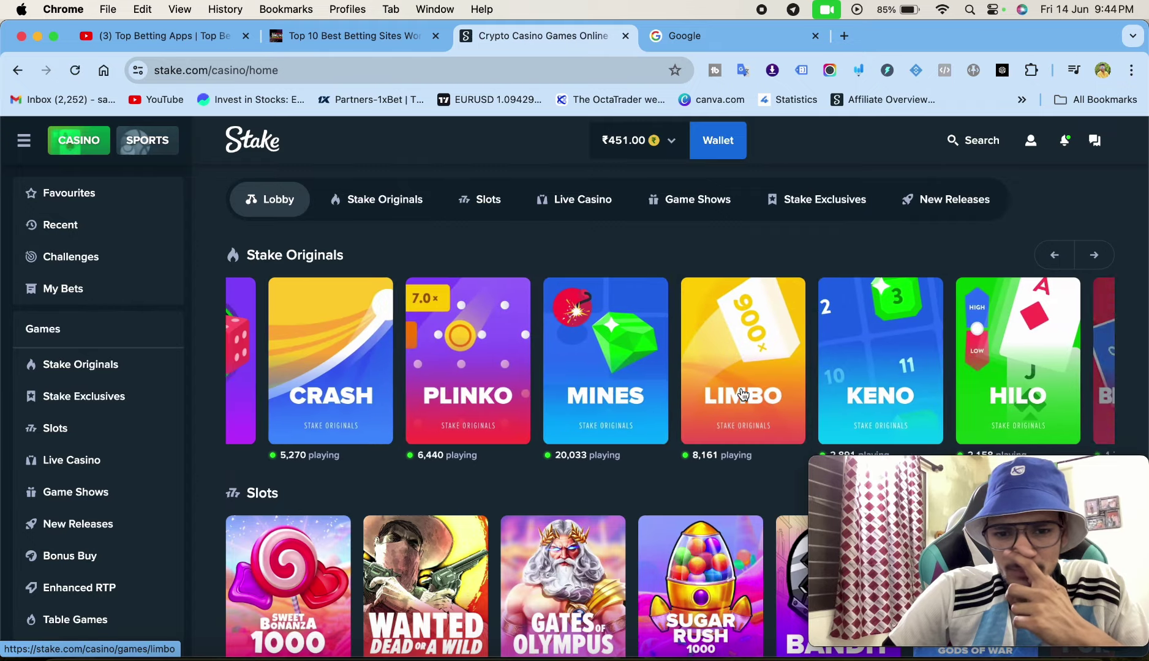
Open Crash, bet ₹10 on a round, and cash out at 1.46x for a ₹455.58 balance
{"action": "left_click", "coordinate": [427, 414]}
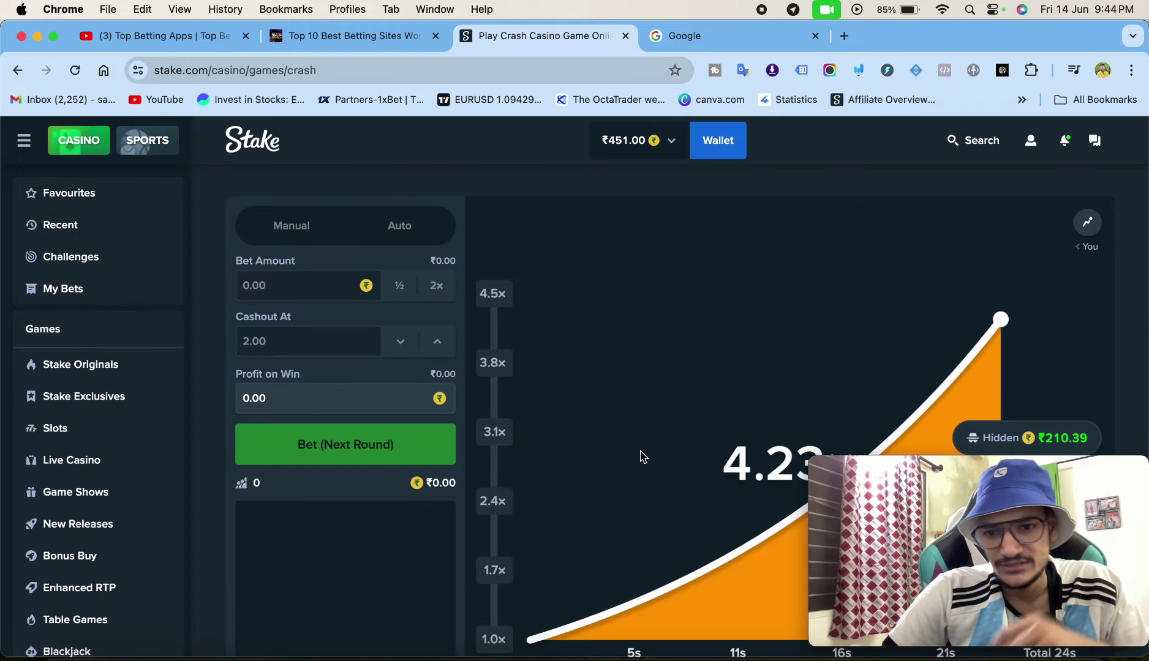
{"action": "left_click_drag", "start_coordinate": [940, 466], "coordinate": [132, 484]}
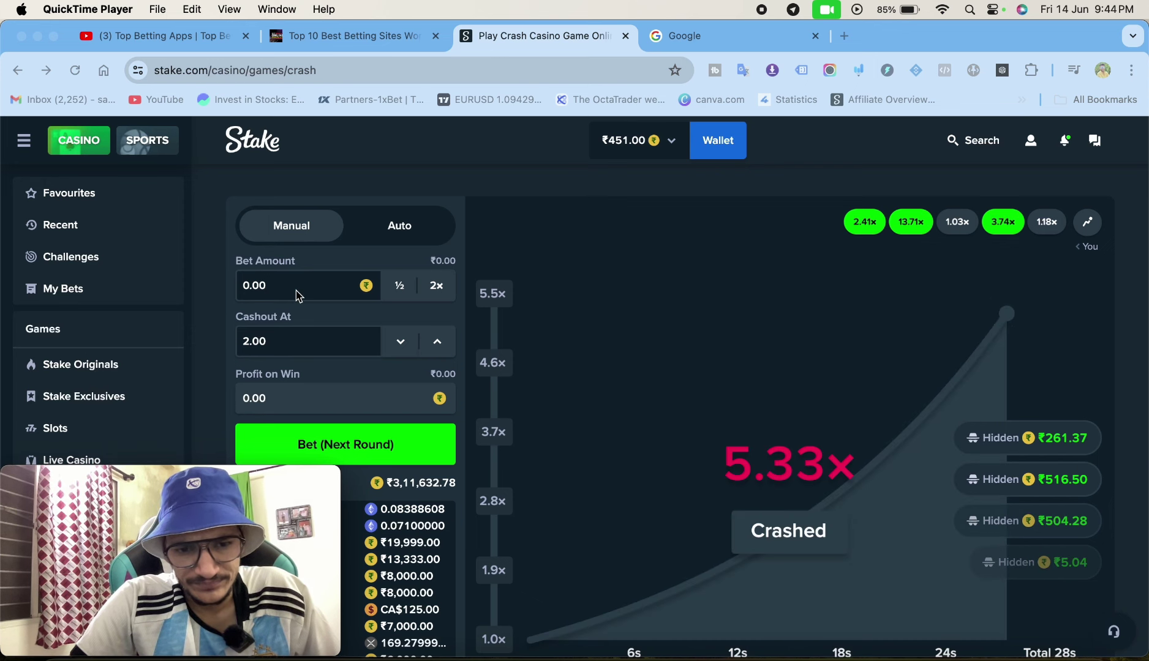
{"action": "left_click", "coordinate": [282, 283]}
{"action": "type", "text": "10"}
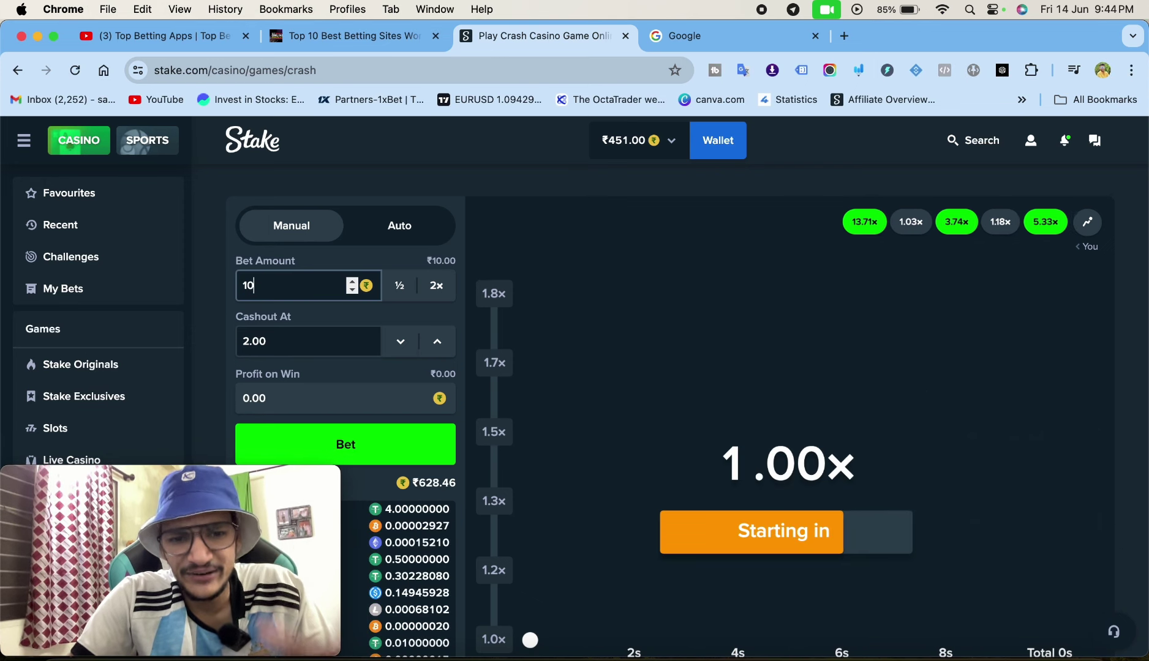
{"action": "left_click", "coordinate": [361, 441]}
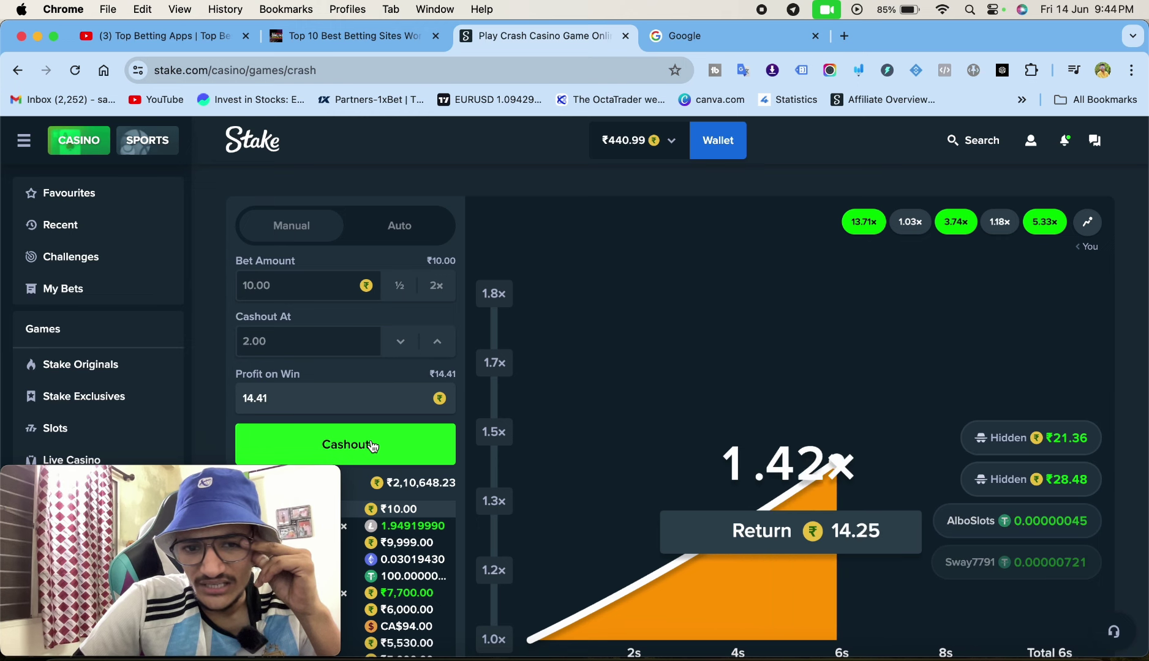
{"action": "left_click", "coordinate": [373, 445]}
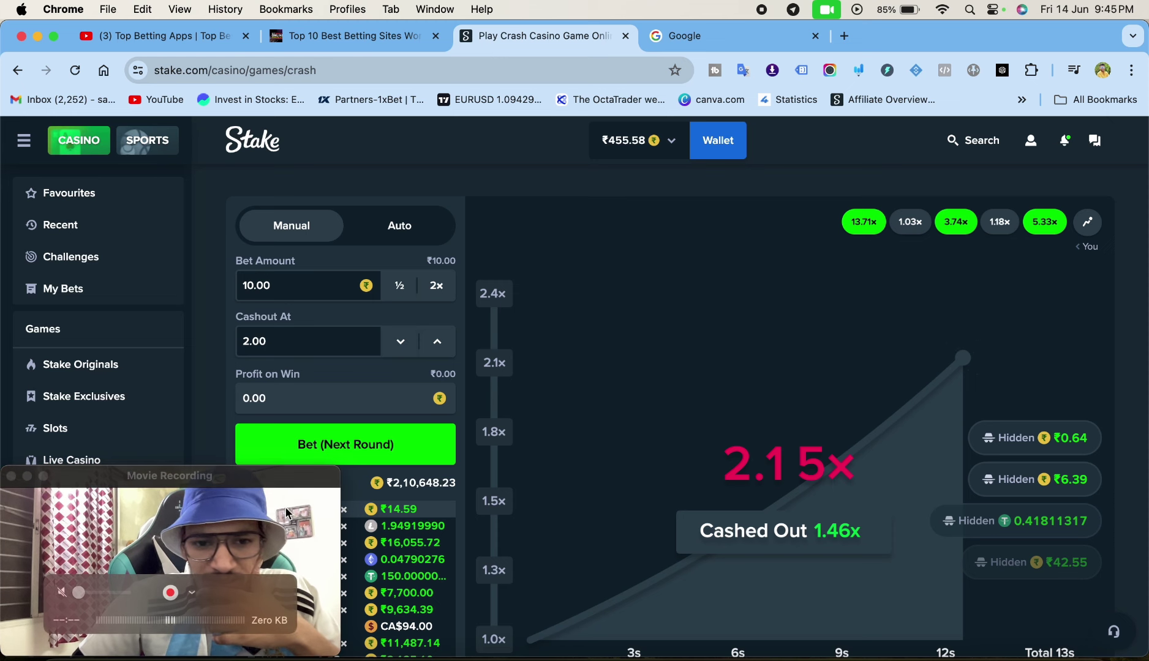
{"action": "left_click_drag", "start_coordinate": [250, 470], "coordinate": [999, 471]}
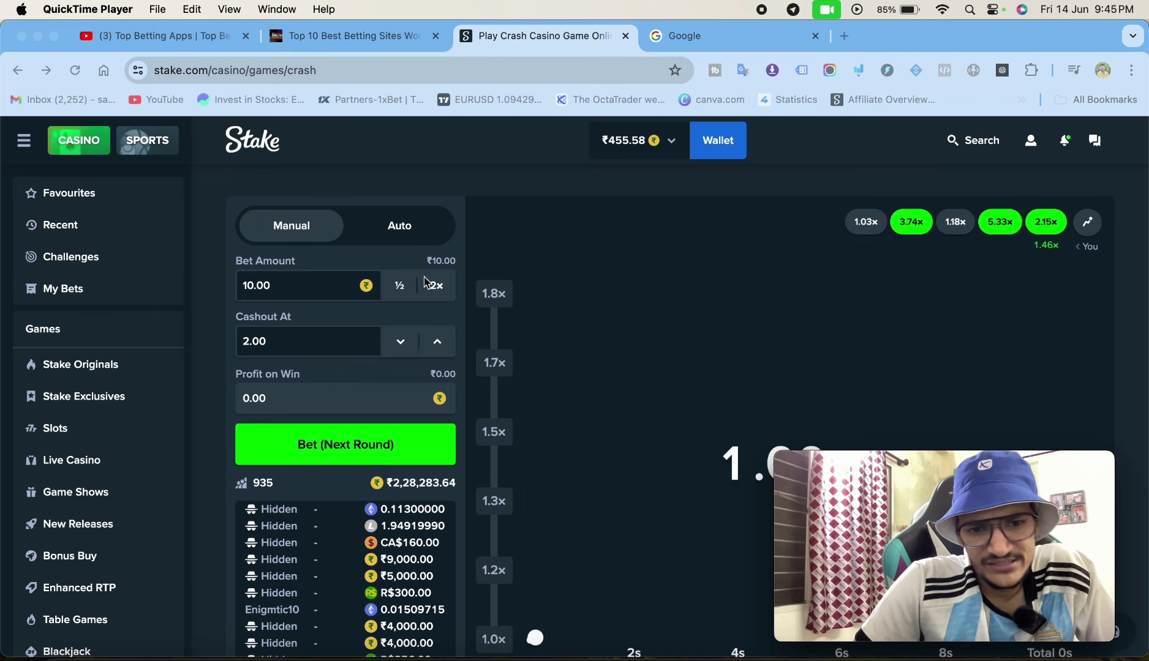
Filter the bets table to My Bets and review the ₹10.00 Crash row at 1.46x
{"action": "scroll", "coordinate": [434, 433], "scroll_direction": "down", "scroll_amount": 5}
{"action": "scroll", "coordinate": [436, 527], "scroll_direction": "down", "scroll_amount": 6}
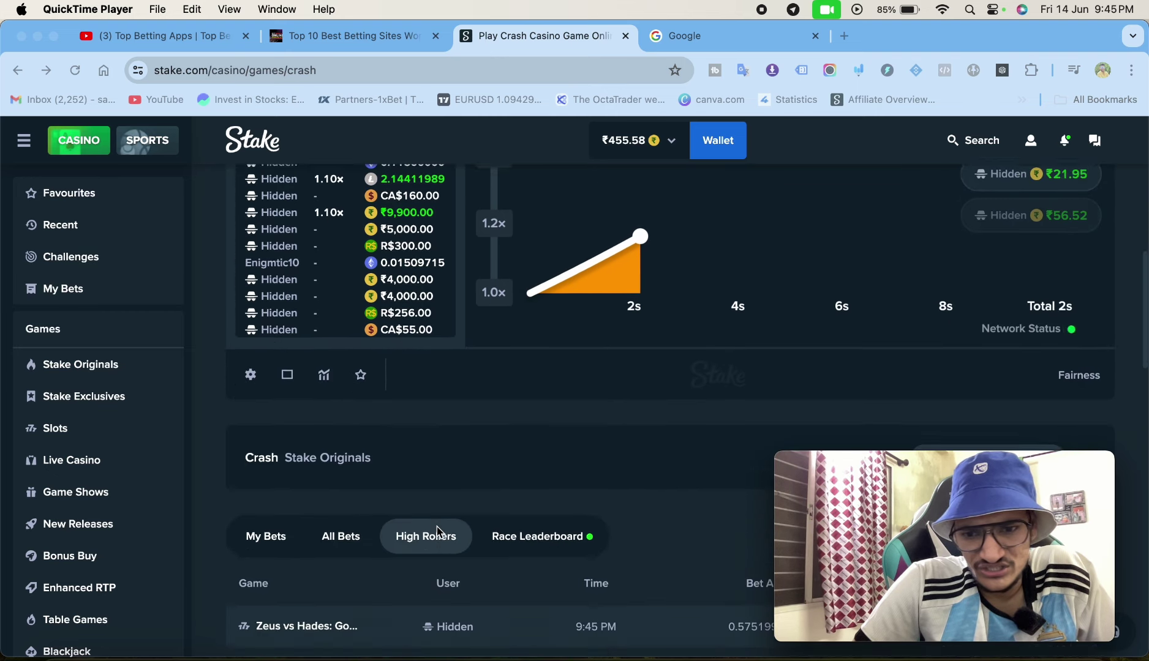
{"action": "scroll", "coordinate": [436, 527], "scroll_direction": "up", "scroll_amount": 1}
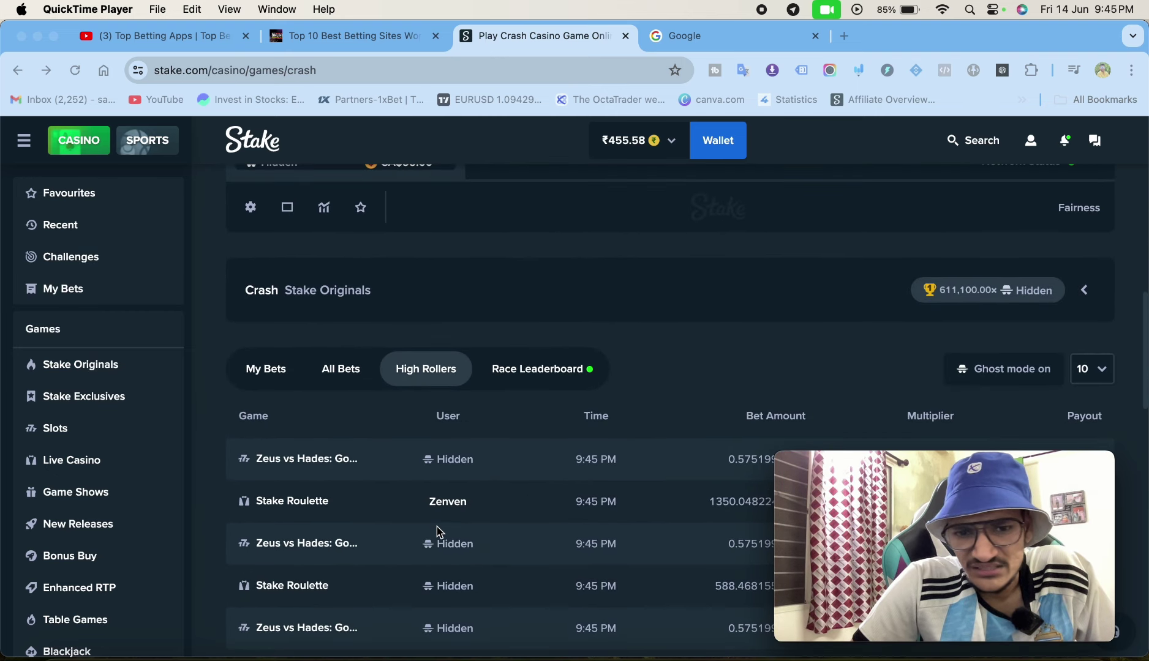
{"action": "left_click", "coordinate": [392, 438]}
{"action": "left_click", "coordinate": [287, 369]}
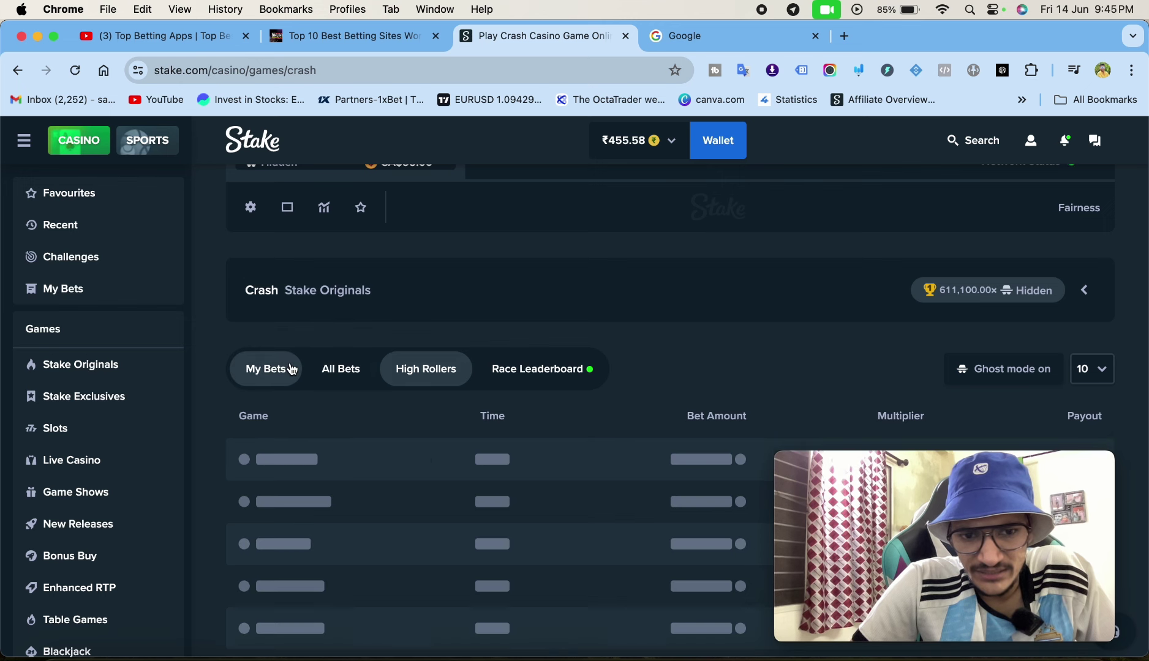
{"action": "scroll", "coordinate": [451, 487], "scroll_direction": "down", "scroll_amount": 2}
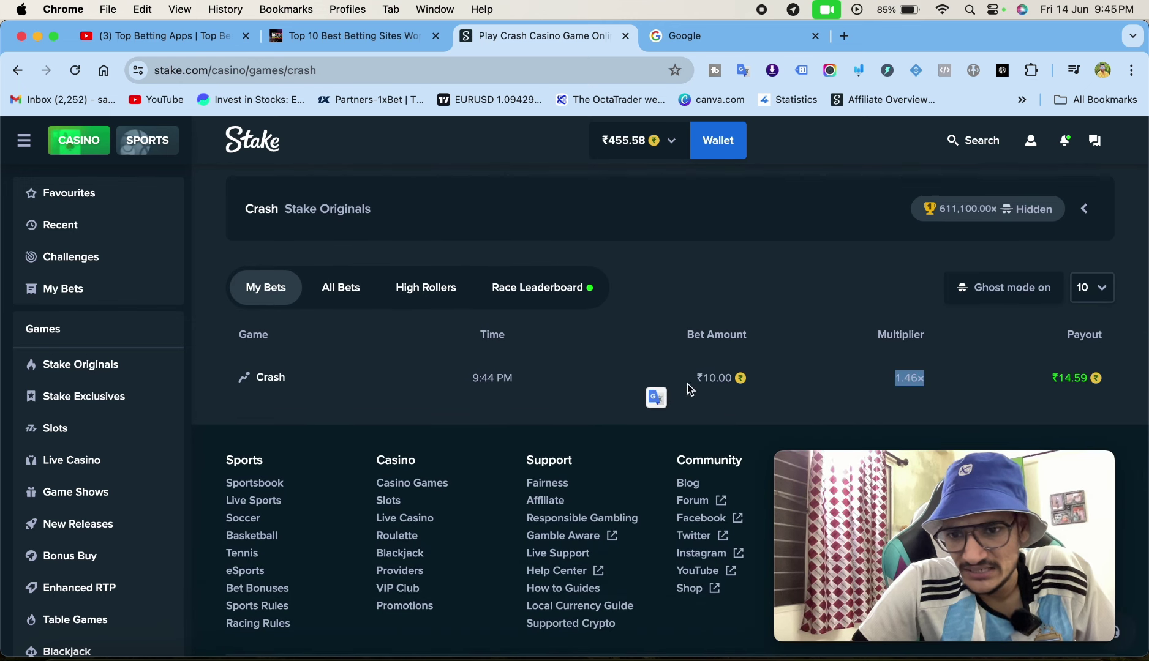
{"action": "double_click", "coordinate": [907, 379]}
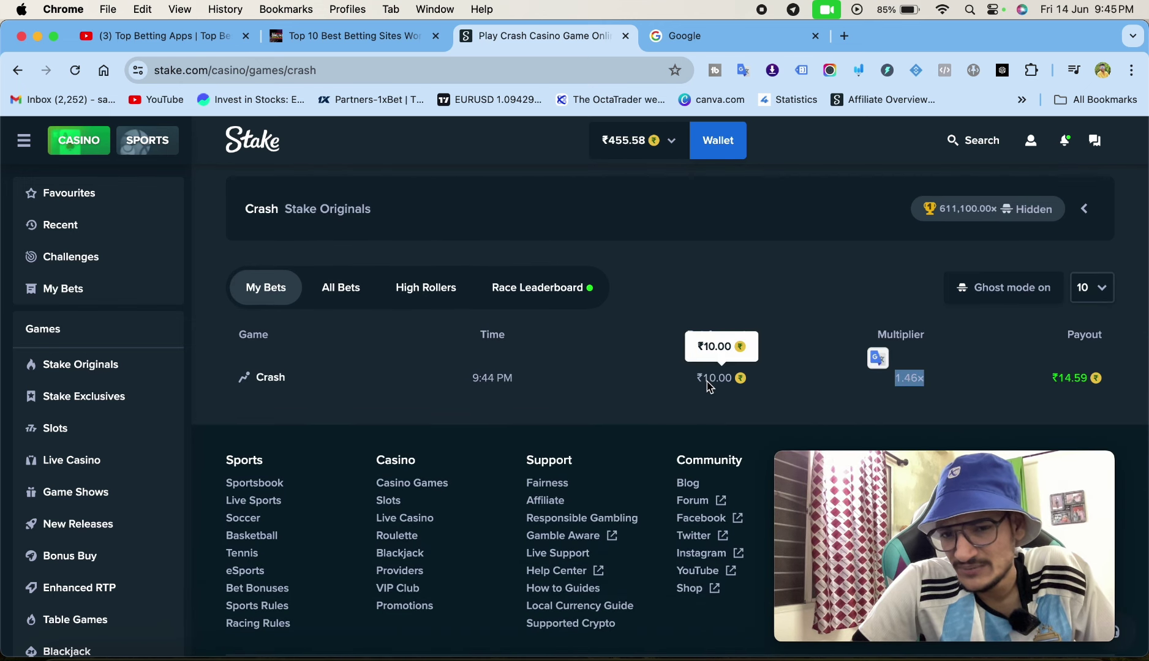
{"action": "double_click", "coordinate": [714, 378]}
{"action": "left_click", "coordinate": [912, 386]}
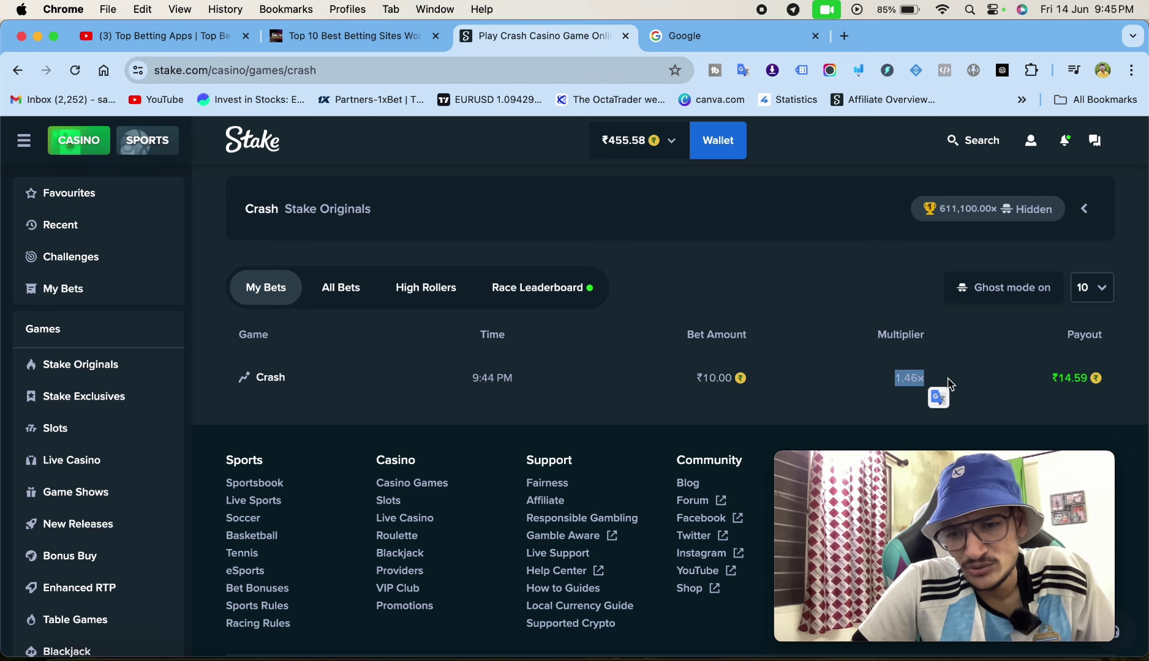
{"action": "scroll", "coordinate": [949, 385], "scroll_direction": "up", "scroll_amount": 10}
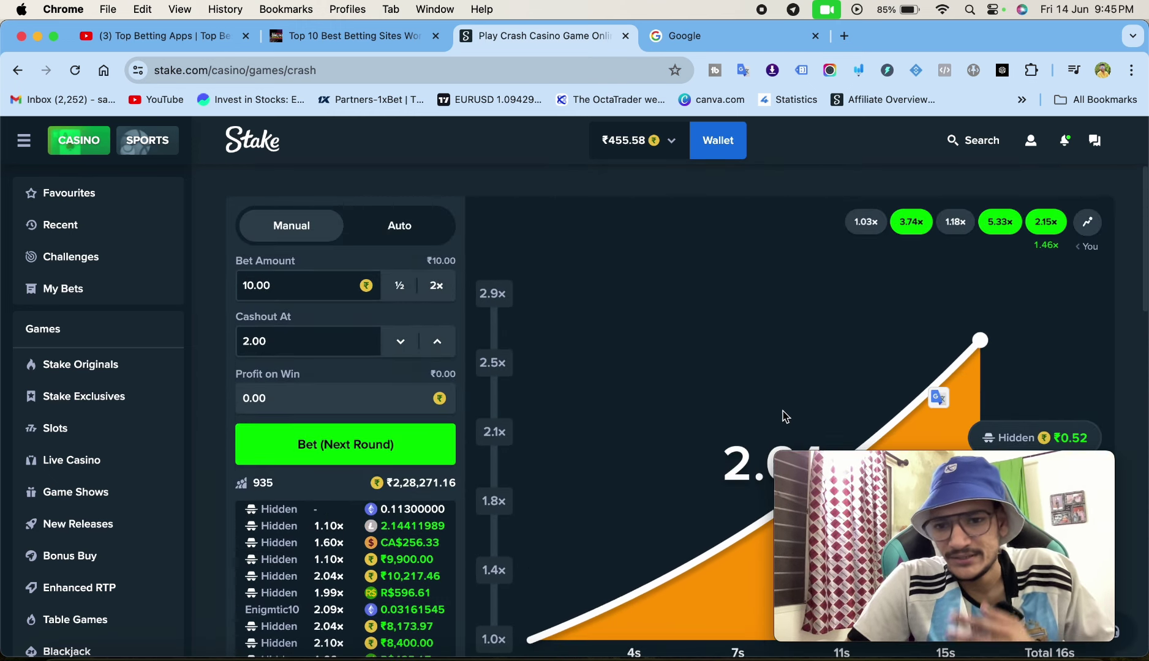
Return from Crash to the casino lobby and scroll to Stake Originals like Dice, Crash and Mines
{"action": "scroll", "coordinate": [782, 415], "scroll_direction": "down", "scroll_amount": 4}
{"action": "scroll", "coordinate": [814, 363], "scroll_direction": "up", "scroll_amount": 1}
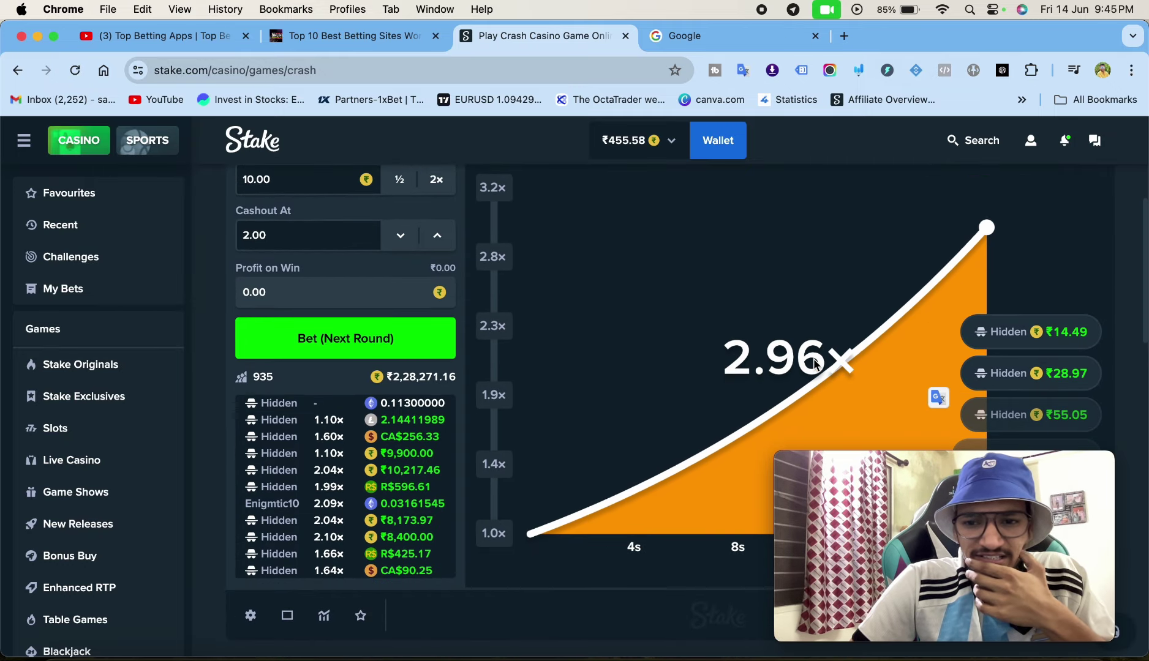
{"action": "scroll", "coordinate": [814, 363], "scroll_direction": "up", "scroll_amount": 3}
{"action": "scroll", "coordinate": [814, 365], "scroll_direction": "down", "scroll_amount": 2}
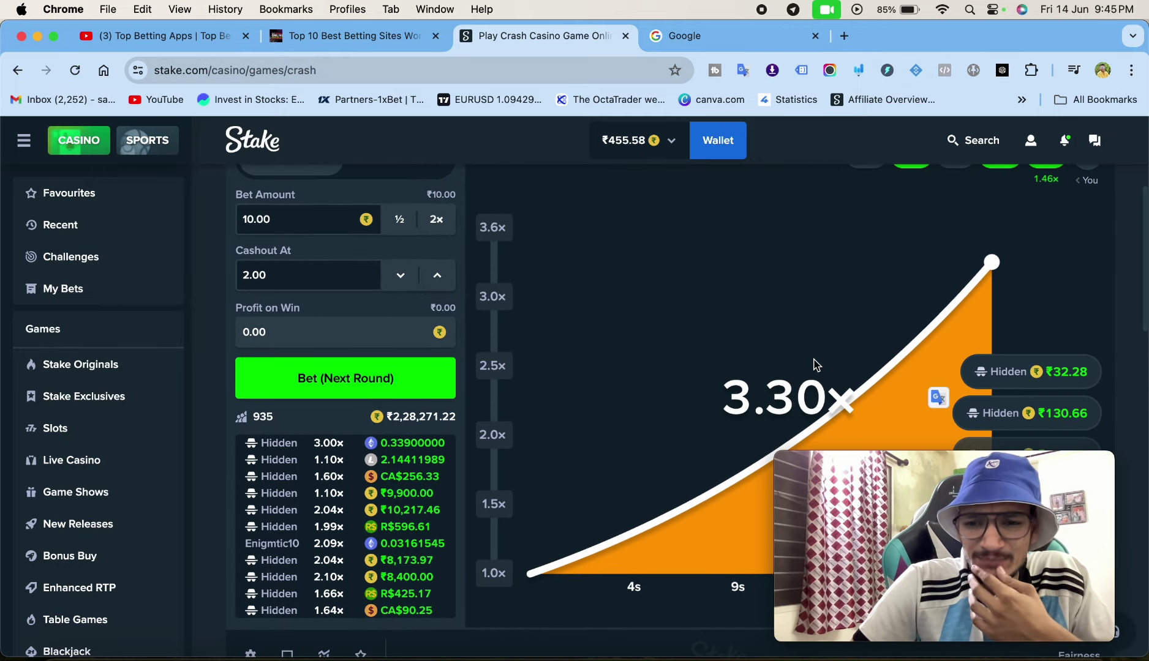
{"action": "scroll", "coordinate": [816, 366], "scroll_direction": "down", "scroll_amount": 1}
{"action": "scroll", "coordinate": [816, 365], "scroll_direction": "up", "scroll_amount": 3}
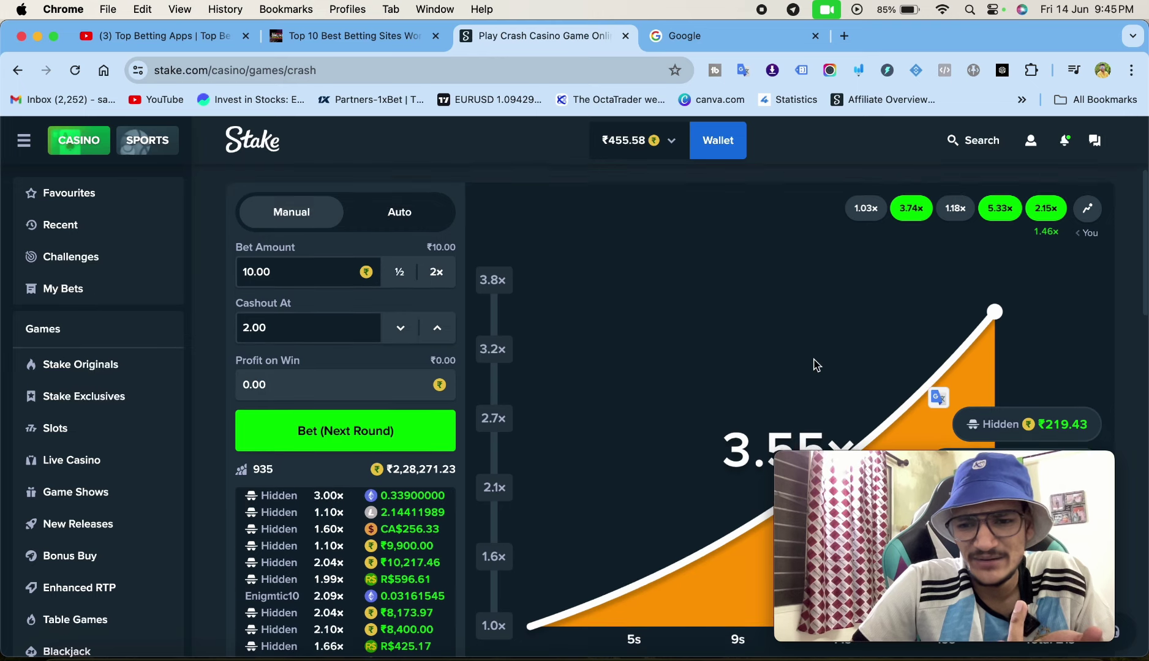
{"action": "scroll", "coordinate": [816, 365], "scroll_direction": "down", "scroll_amount": 2}
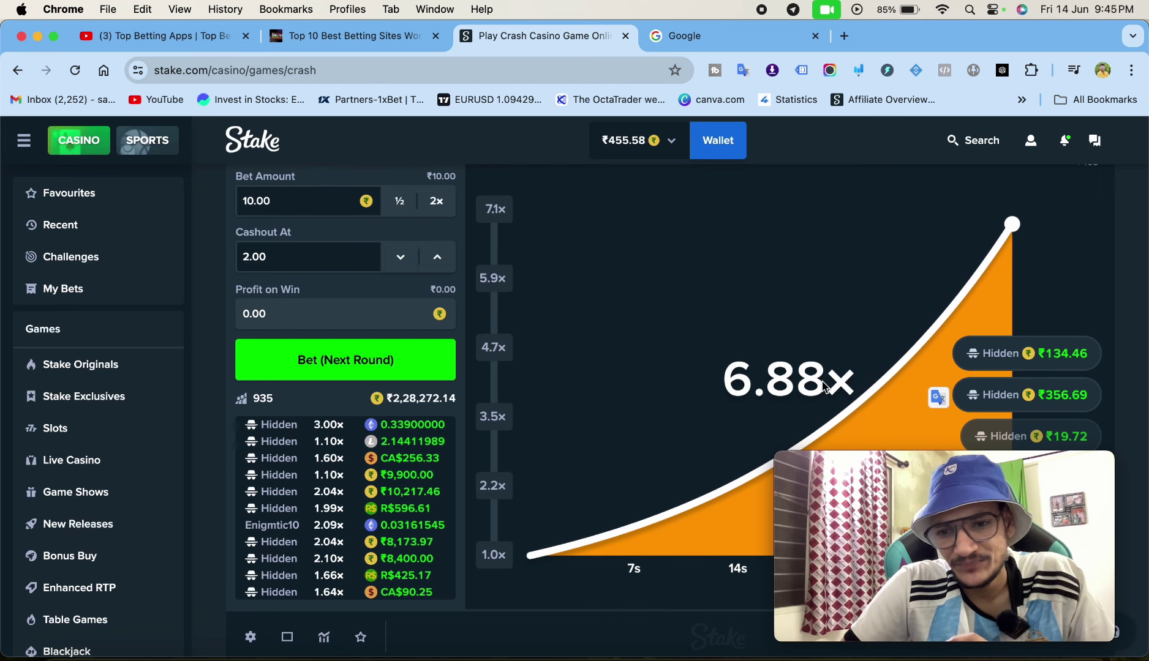
{"action": "left_click_drag", "start_coordinate": [880, 475], "coordinate": [914, 501]}
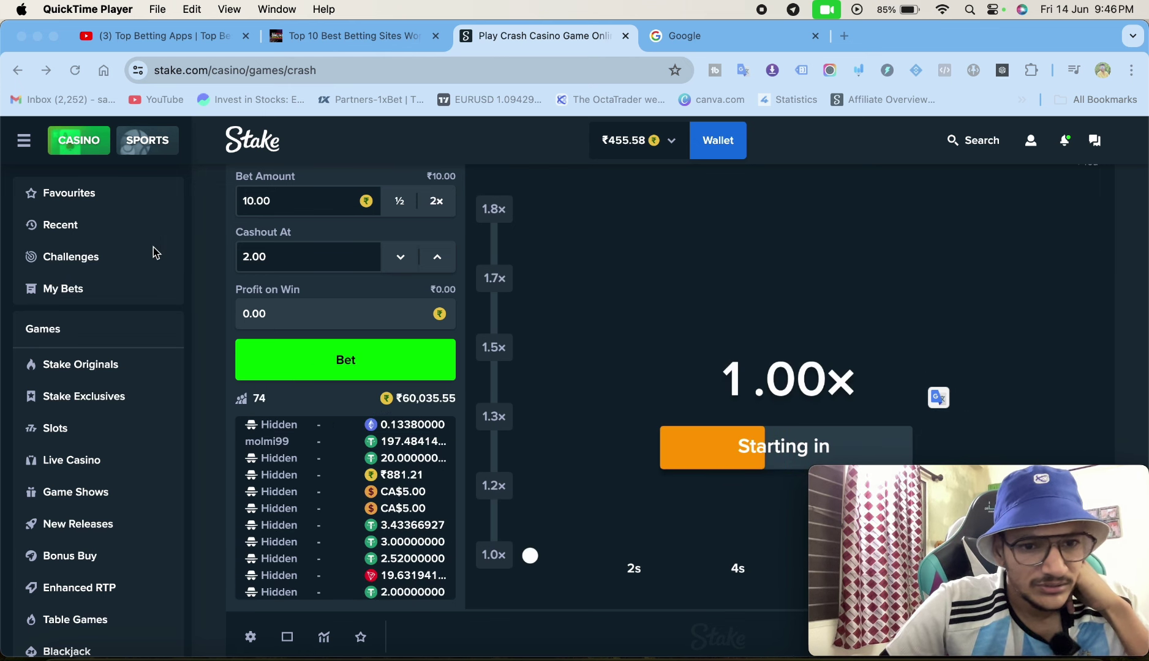
{"action": "left_click", "coordinate": [36, 157]}
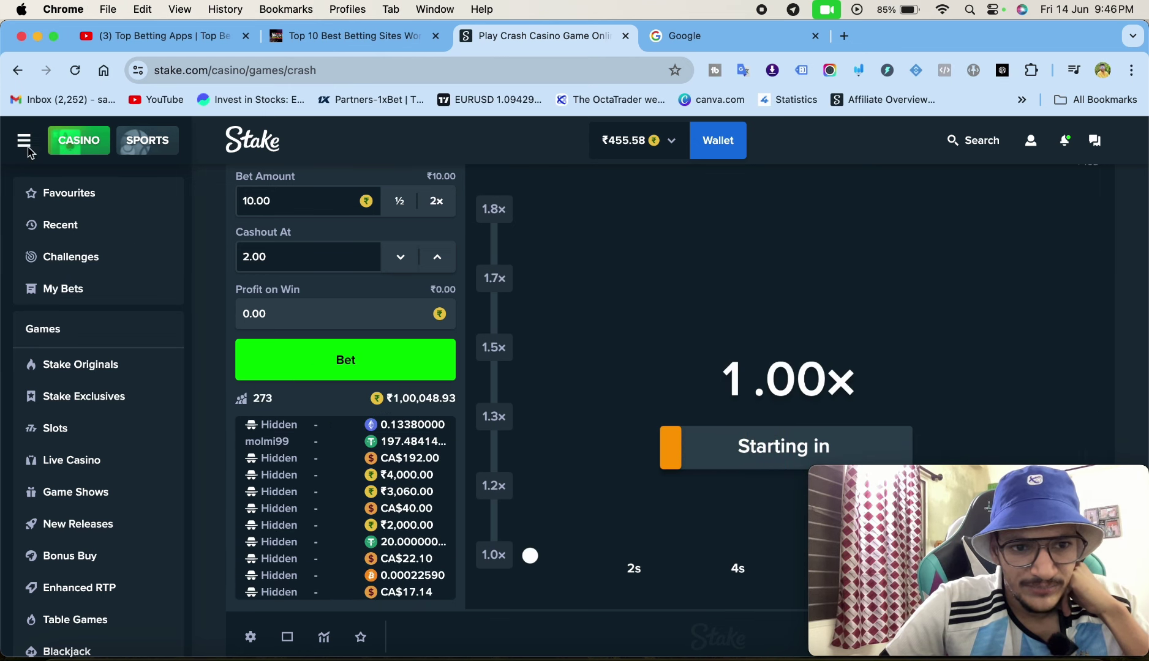
{"action": "left_click", "coordinate": [28, 153]}
{"action": "left_click", "coordinate": [29, 154]}
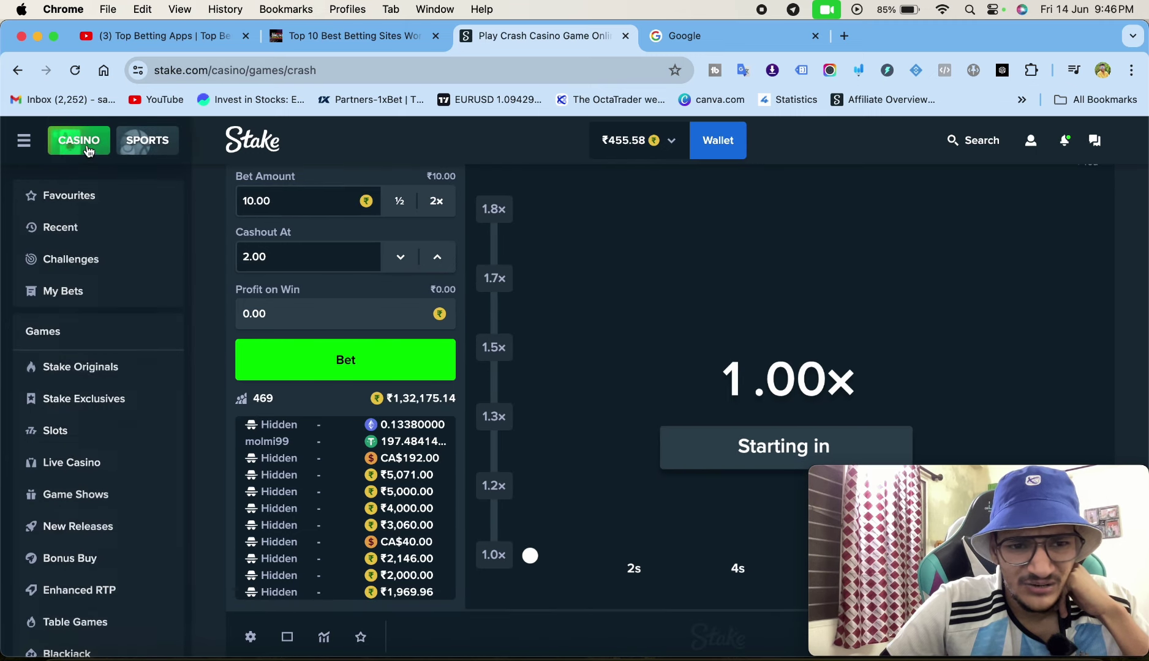
{"action": "left_click", "coordinate": [89, 152]}
{"action": "scroll", "coordinate": [506, 441], "scroll_direction": "down", "scroll_amount": 3}
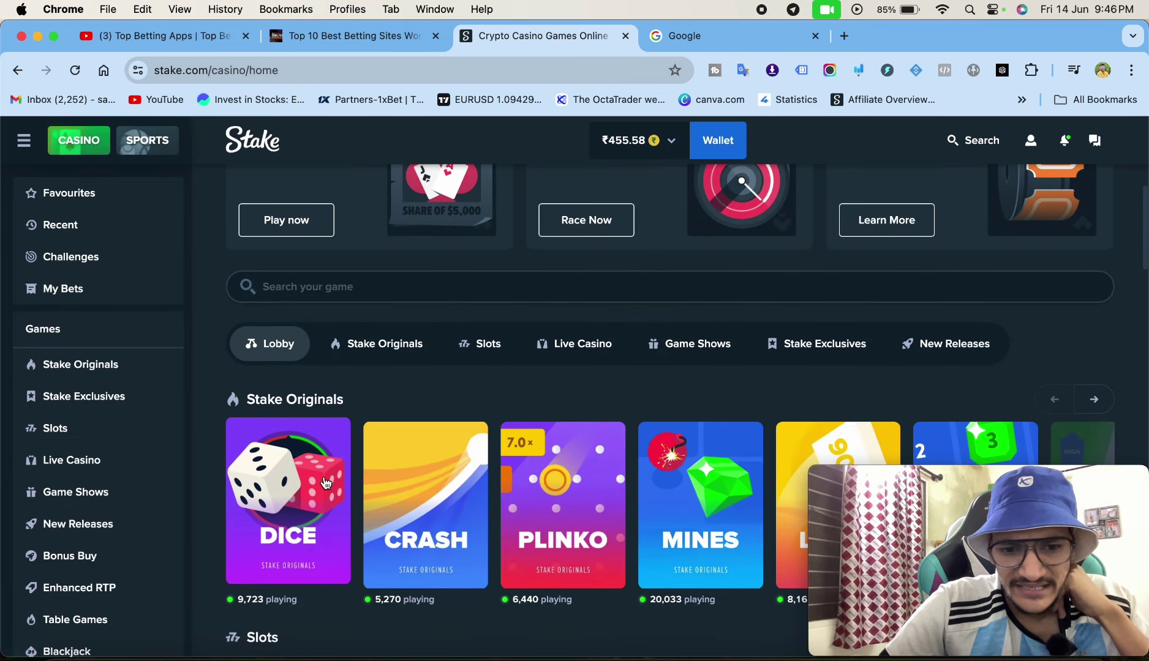
Open Dice, roll ₹10 landing 22.65, and set Roll Over 51.00 at 2.0204x
{"action": "left_click", "coordinate": [326, 483]}
{"action": "scroll", "coordinate": [498, 495], "scroll_direction": "down", "scroll_amount": 1}
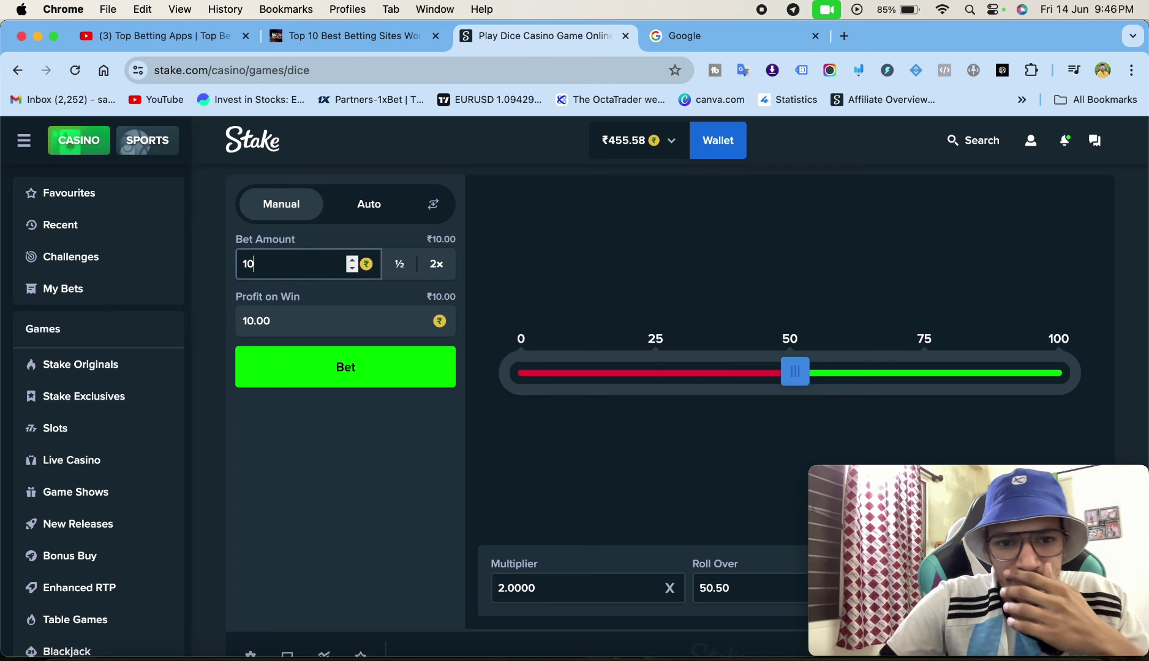
{"action": "left_click", "coordinate": [362, 372]}
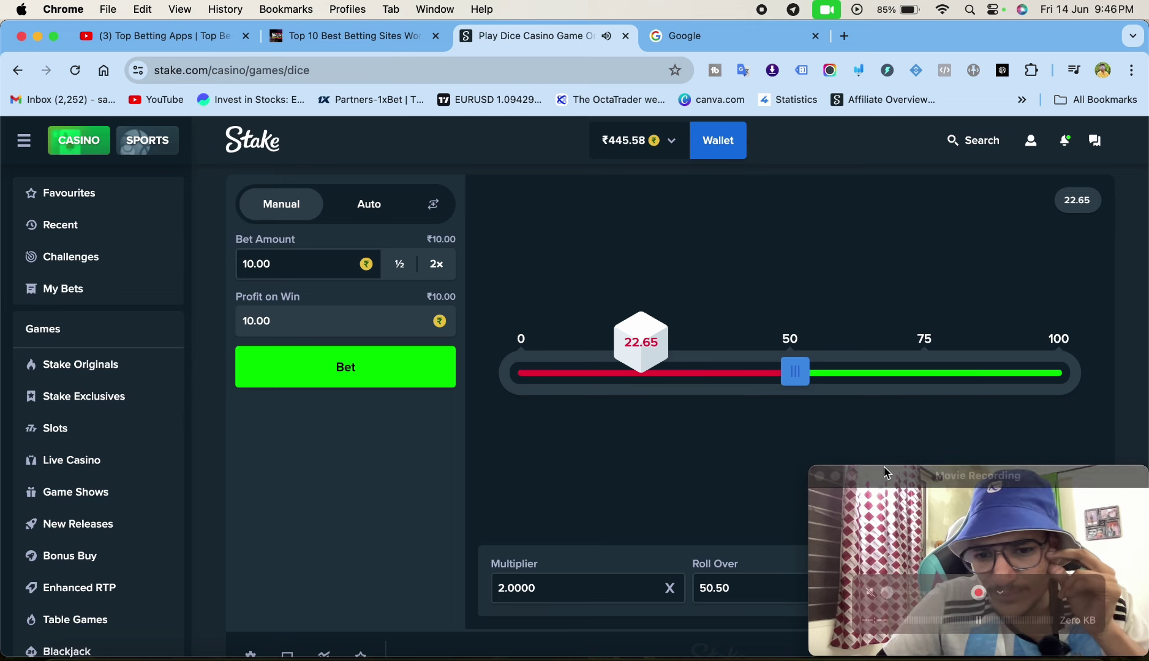
{"action": "left_click_drag", "start_coordinate": [906, 489], "coordinate": [316, 430]}
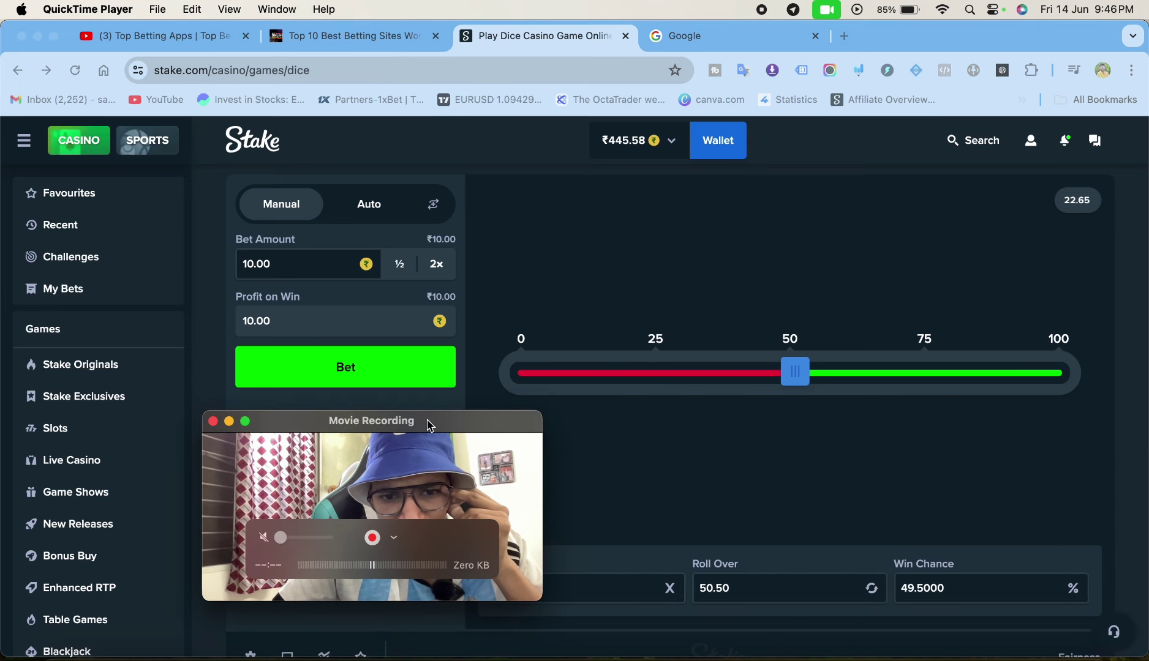
{"action": "left_click_drag", "start_coordinate": [430, 426], "coordinate": [234, 482]}
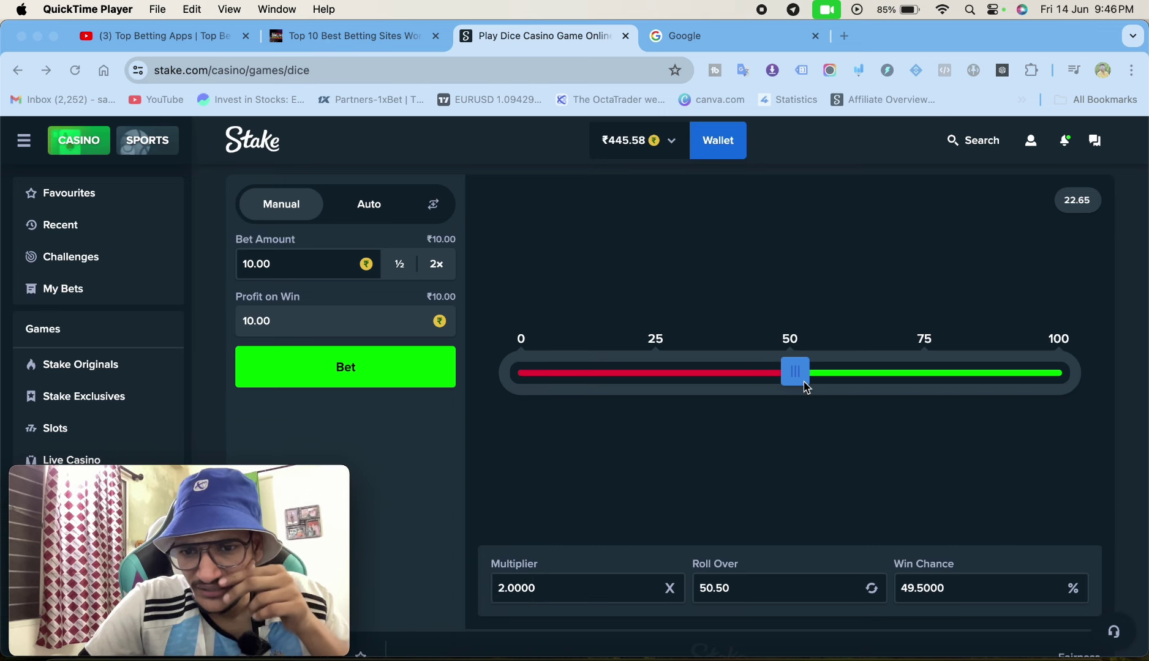
{"action": "left_click", "coordinate": [708, 396]}
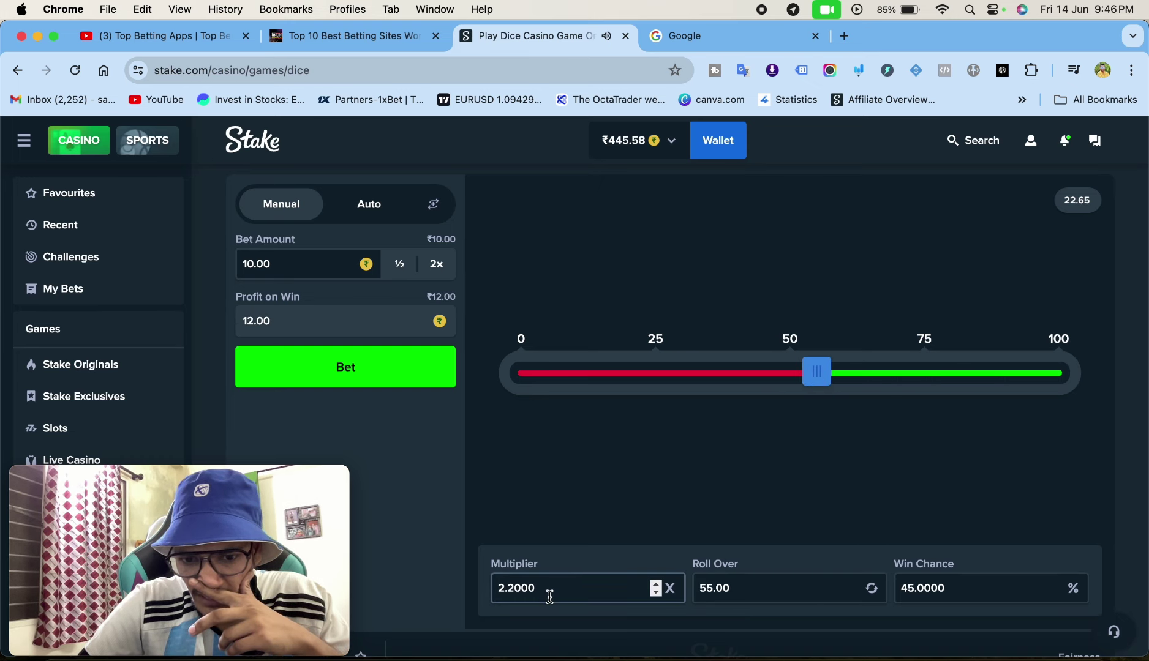
{"action": "scroll", "coordinate": [730, 424], "scroll_direction": "down", "scroll_amount": 1}
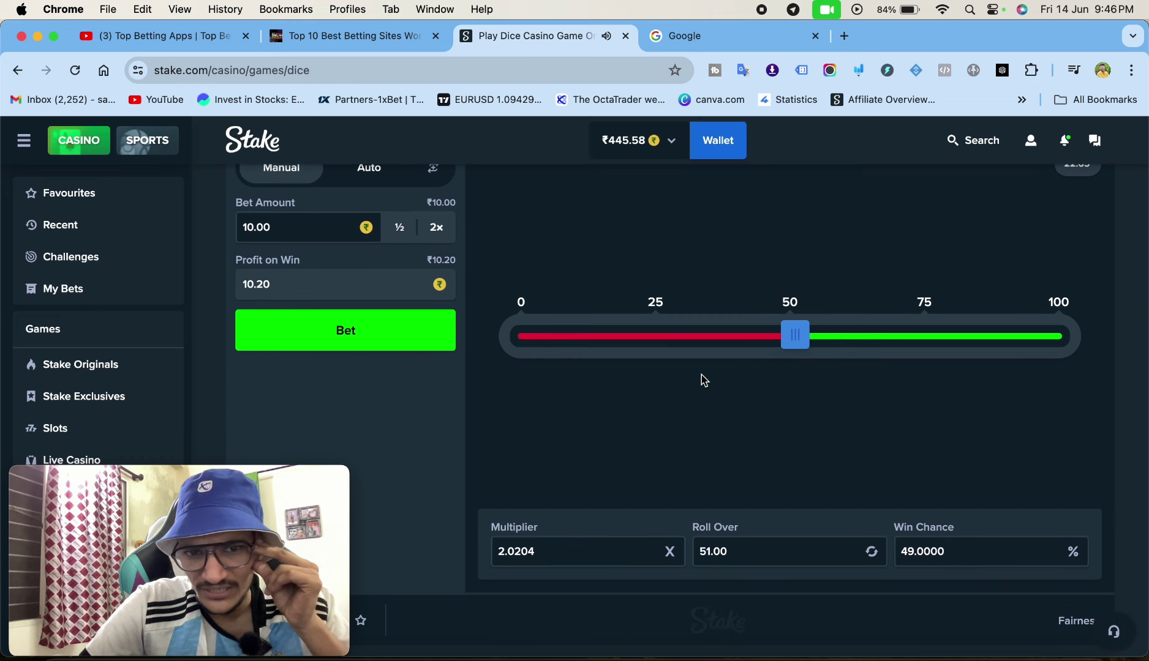
{"action": "scroll", "coordinate": [714, 376], "scroll_direction": "up", "scroll_amount": 1}
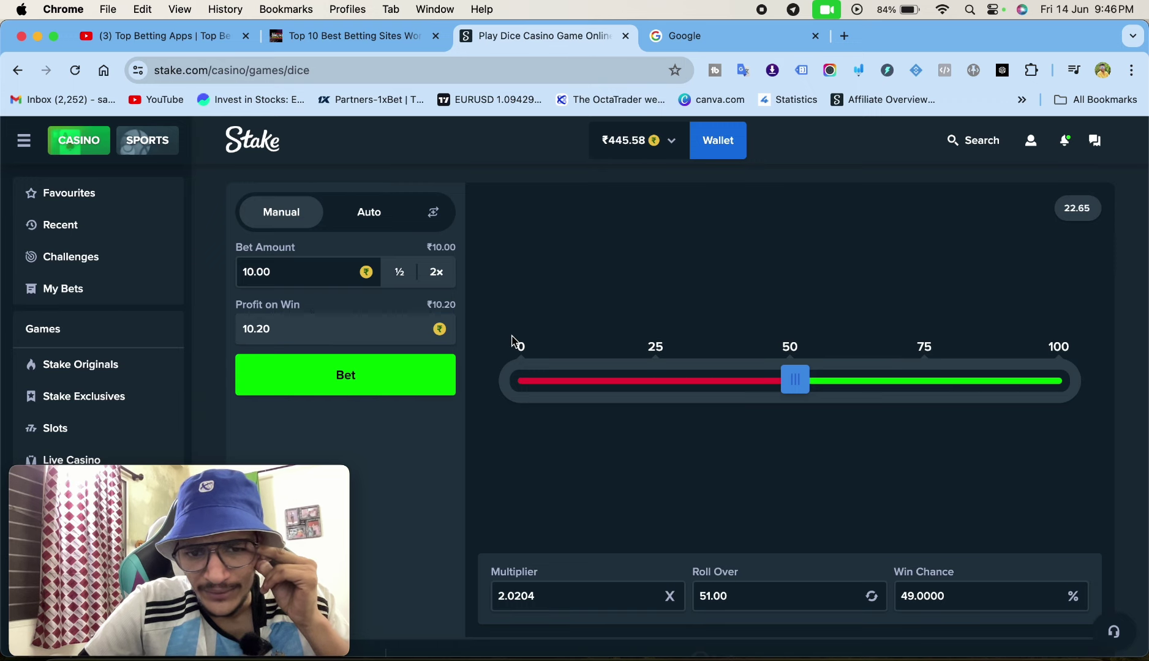
Win two ₹10 Dice rolls (99.74, 95.52) and move the target to roll over 49.00
{"action": "left_click", "coordinate": [357, 382]}
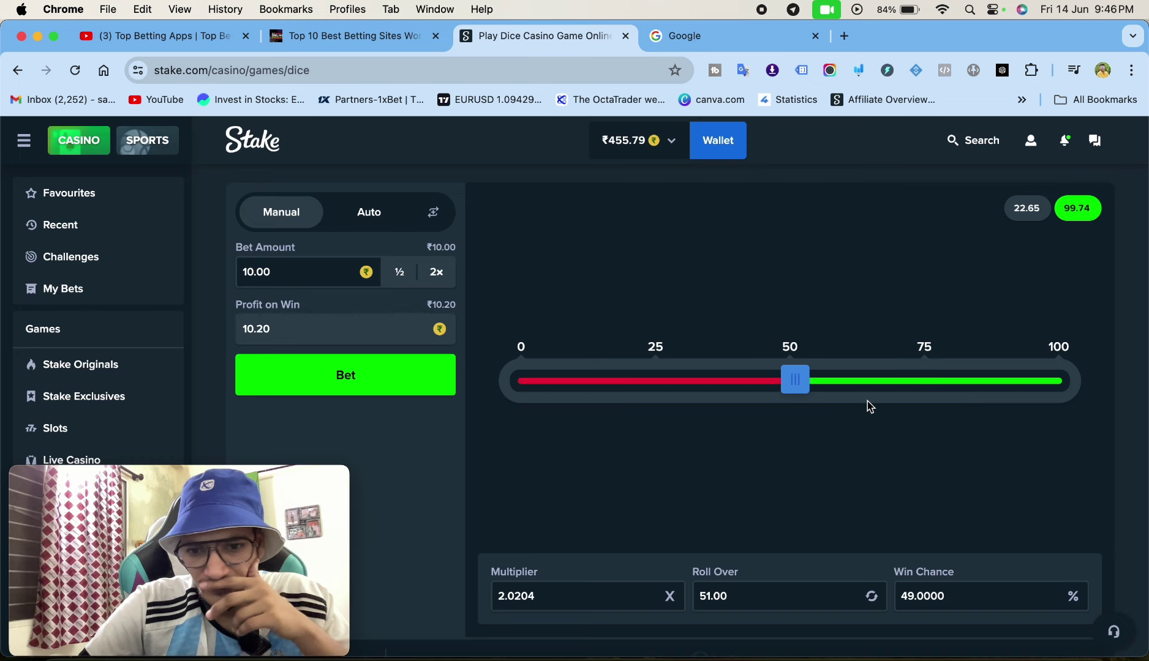
{"action": "left_click", "coordinate": [359, 383]}
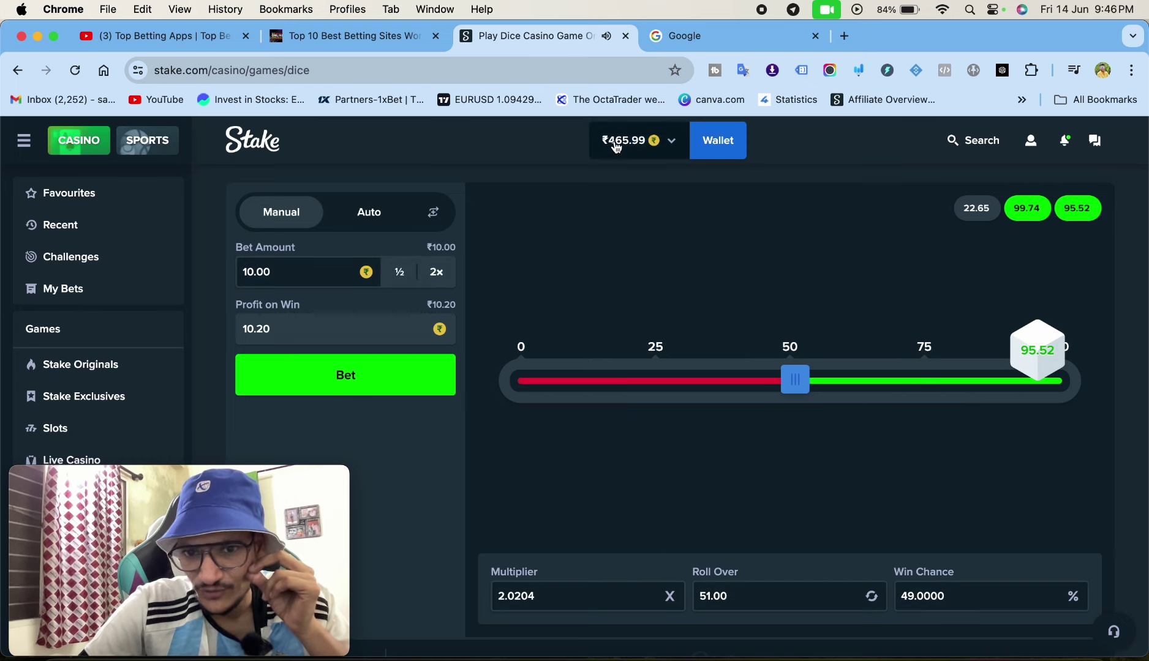
{"action": "mouse_move", "coordinate": [803, 381]}
{"action": "left_mouse_down"}
{"action": "mouse_move", "coordinate": [687, 398]}
{"action": "mouse_move", "coordinate": [783, 393]}
{"action": "left_mouse_up"}
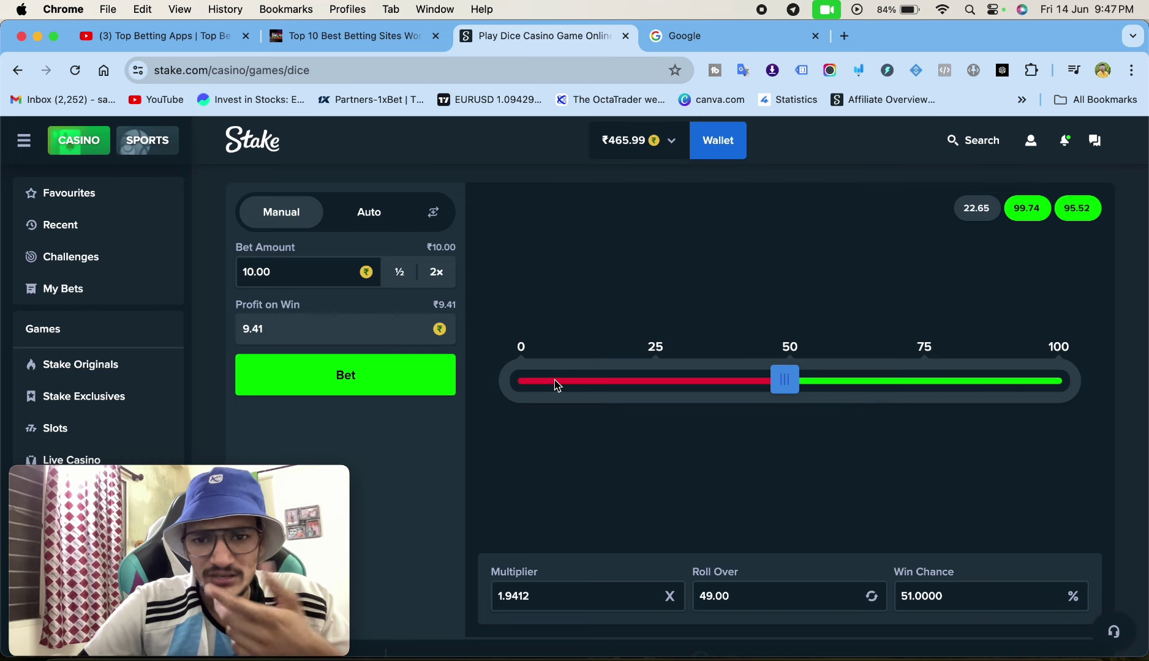
Go back to the casino lobby and open the Mines game with 3 mines
{"action": "left_click", "coordinate": [25, 142]}
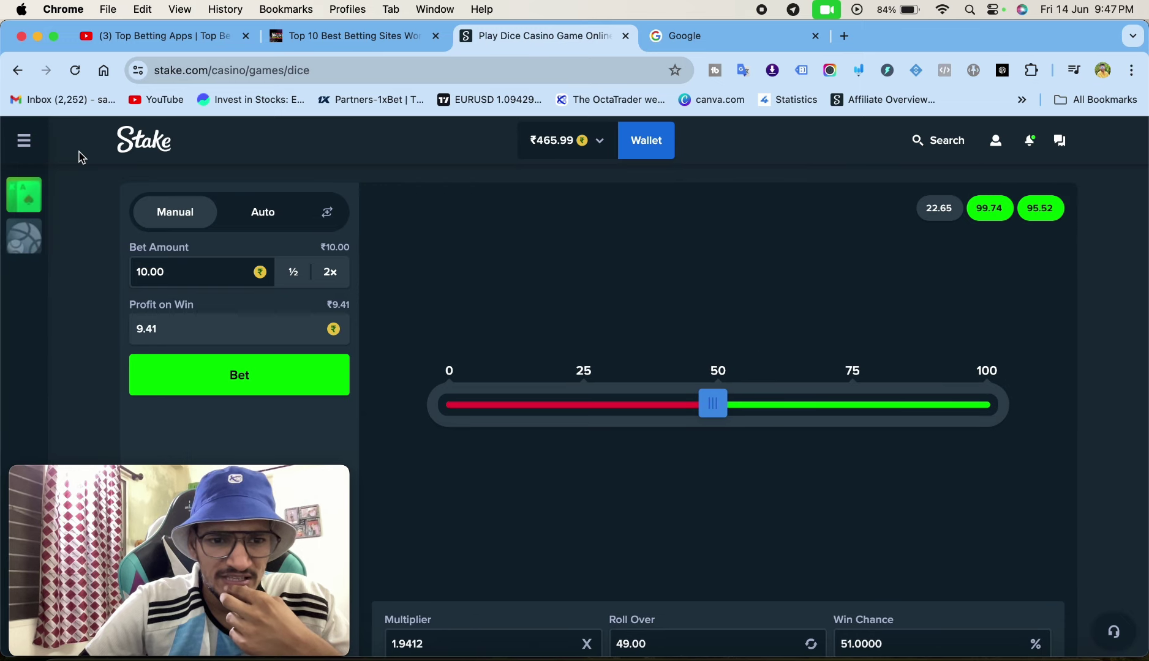
{"action": "left_click", "coordinate": [24, 142]}
{"action": "left_click", "coordinate": [108, 149]}
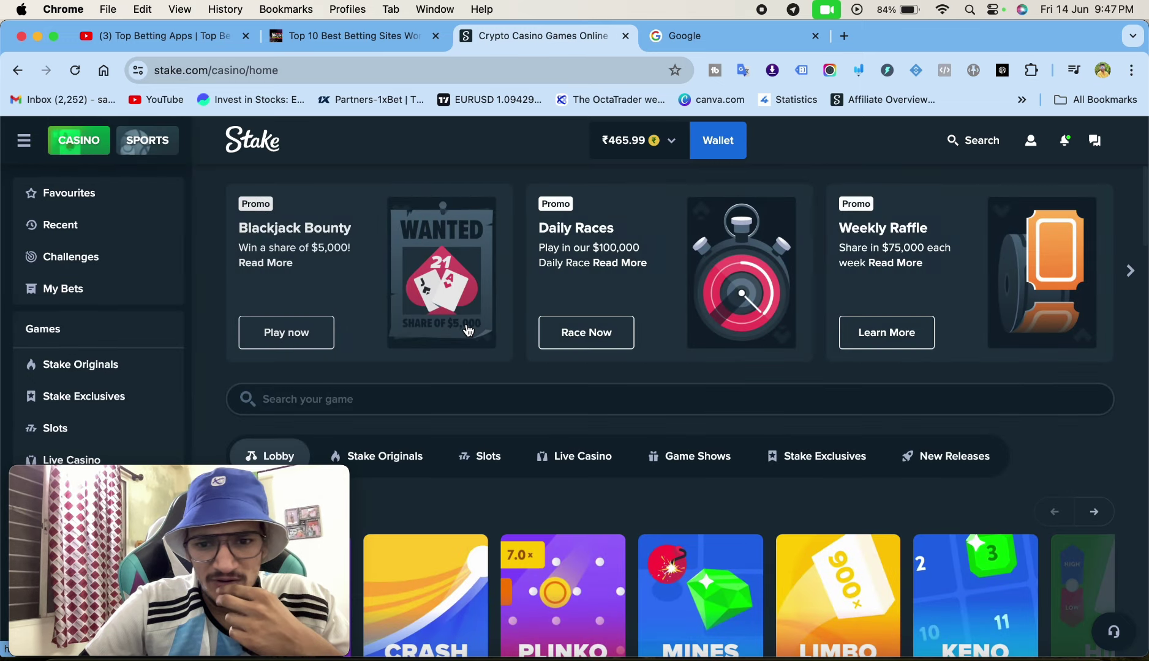
{"action": "scroll", "coordinate": [701, 313], "scroll_direction": "down", "scroll_amount": 5}
{"action": "left_click", "coordinate": [701, 314]}
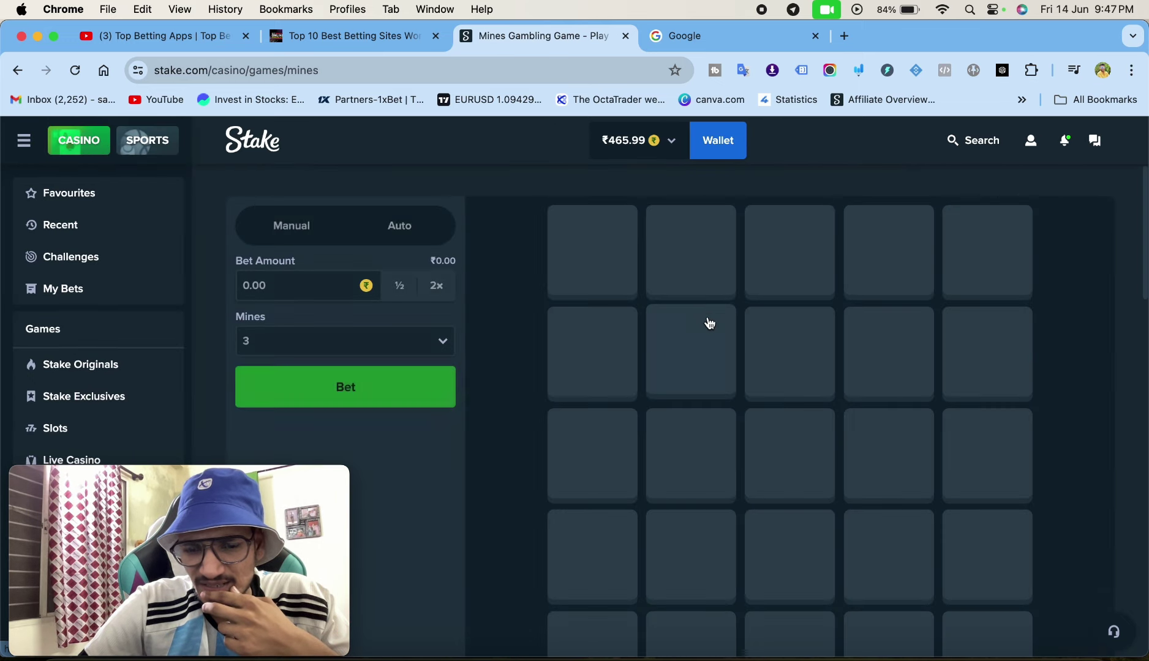
{"action": "left_click", "coordinate": [243, 471]}
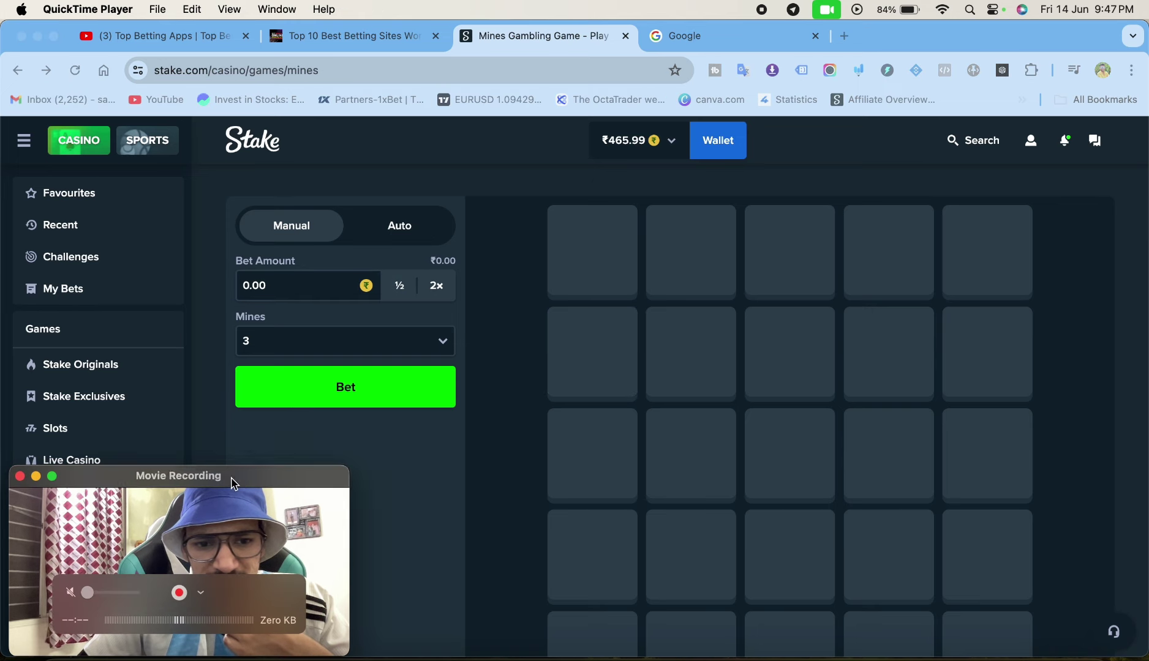
{"action": "left_click_drag", "start_coordinate": [231, 477], "coordinate": [365, 465]}
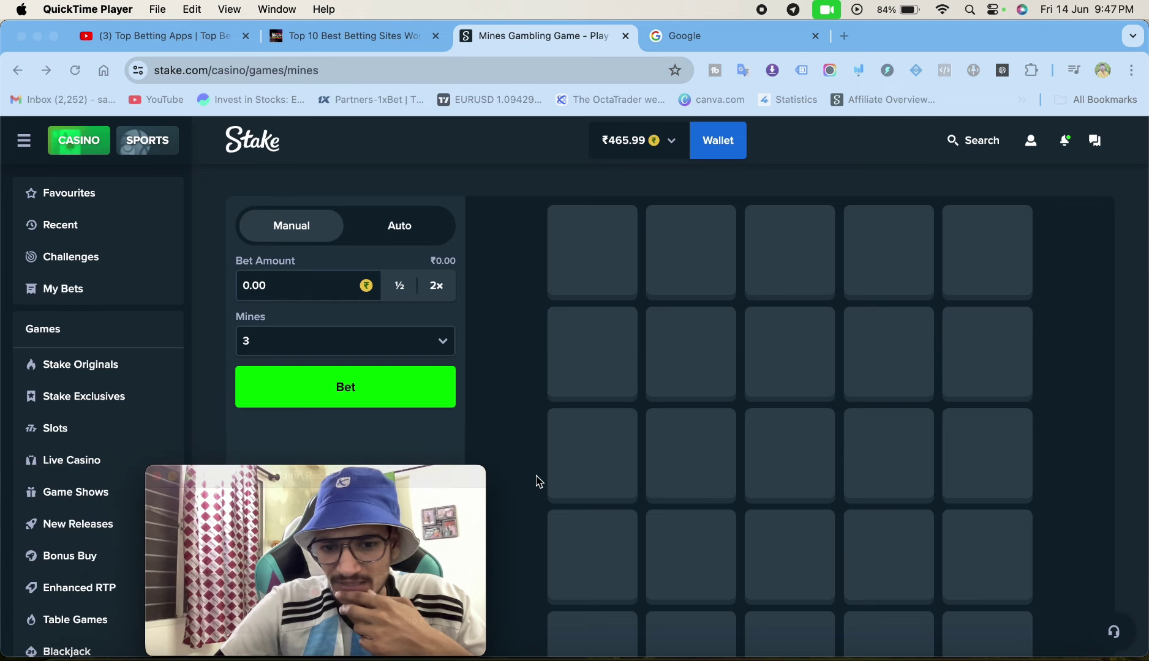
Set the Mines bet amount to ₹10 and start the round
{"action": "left_click", "coordinate": [298, 298]}
{"action": "double_click", "coordinate": [296, 286]}
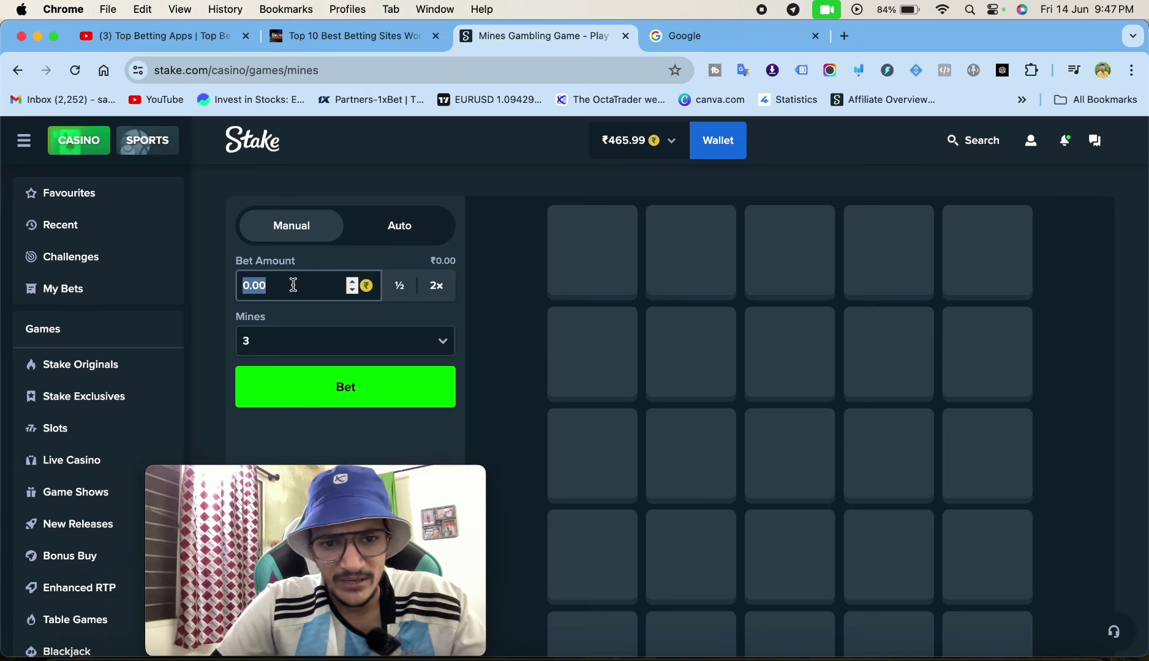
{"action": "type", "text": "10"}
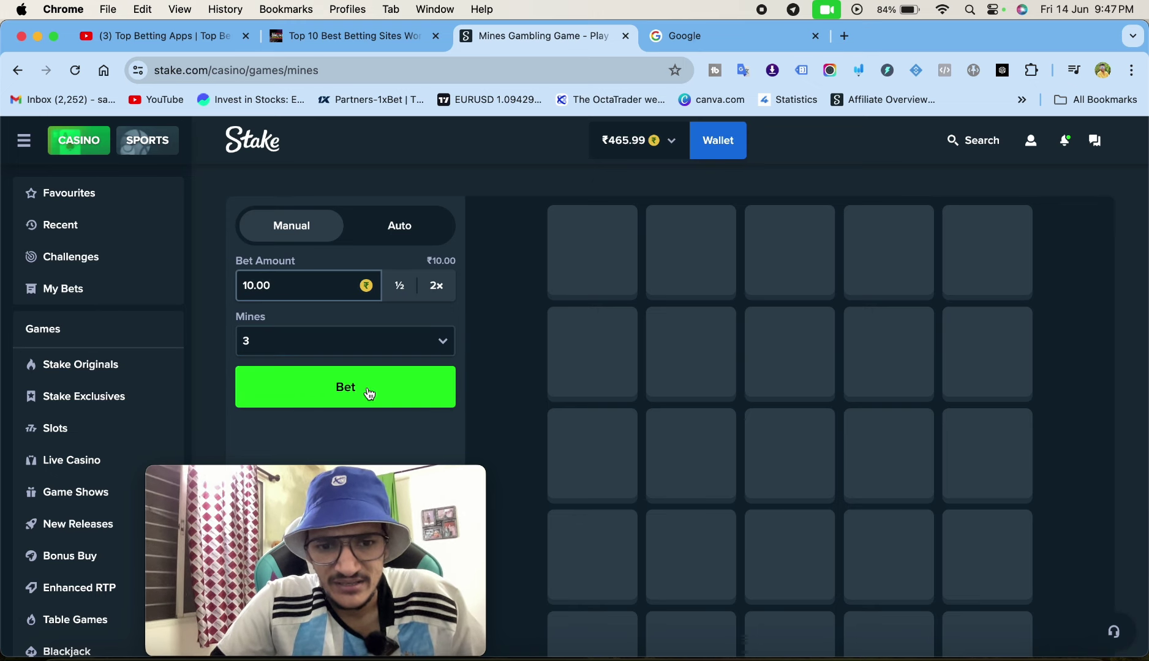
{"action": "left_click", "coordinate": [368, 391]}
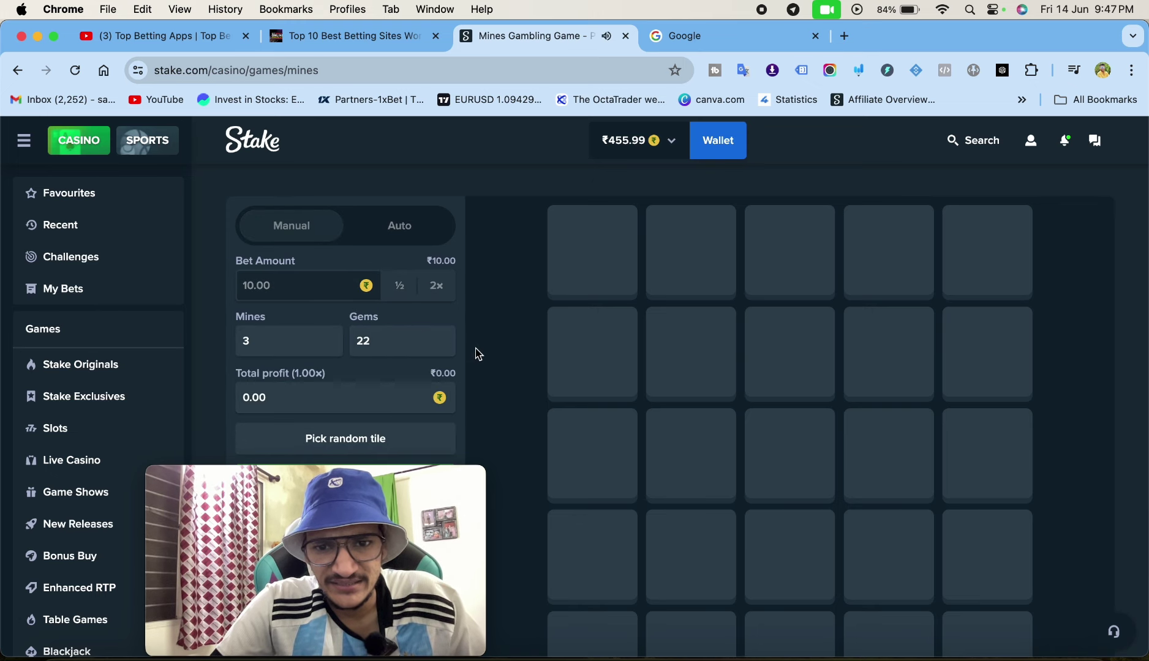
{"action": "scroll", "coordinate": [522, 366], "scroll_direction": "down", "scroll_amount": 1}
{"action": "scroll", "coordinate": [521, 366], "scroll_direction": "down", "scroll_amount": 1}
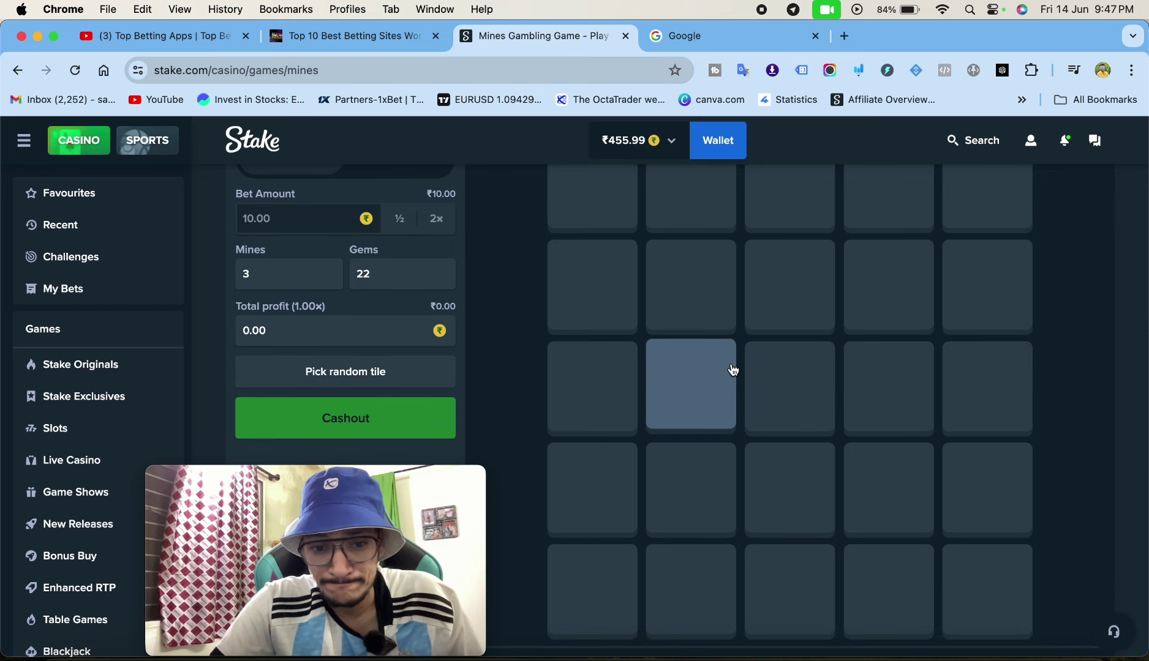
{"action": "scroll", "coordinate": [733, 371], "scroll_direction": "up", "scroll_amount": 2}
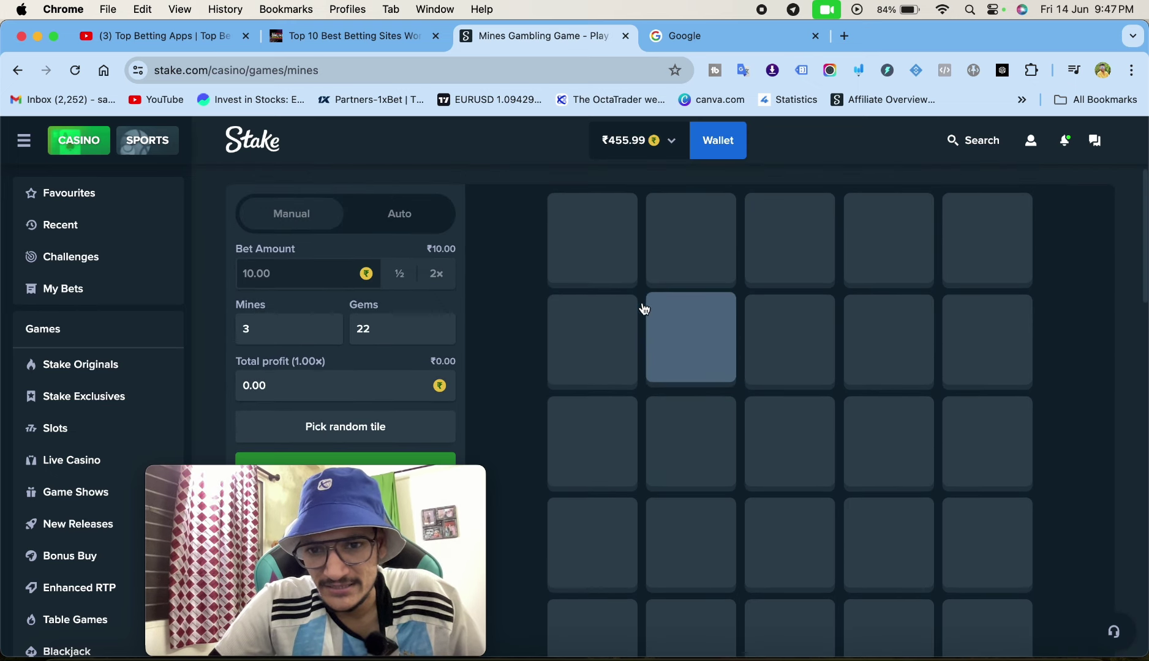
Uncover gems at the top-left, row 2 column 2, and two more tiles including one in the fourth row
{"action": "left_click", "coordinate": [615, 256]}
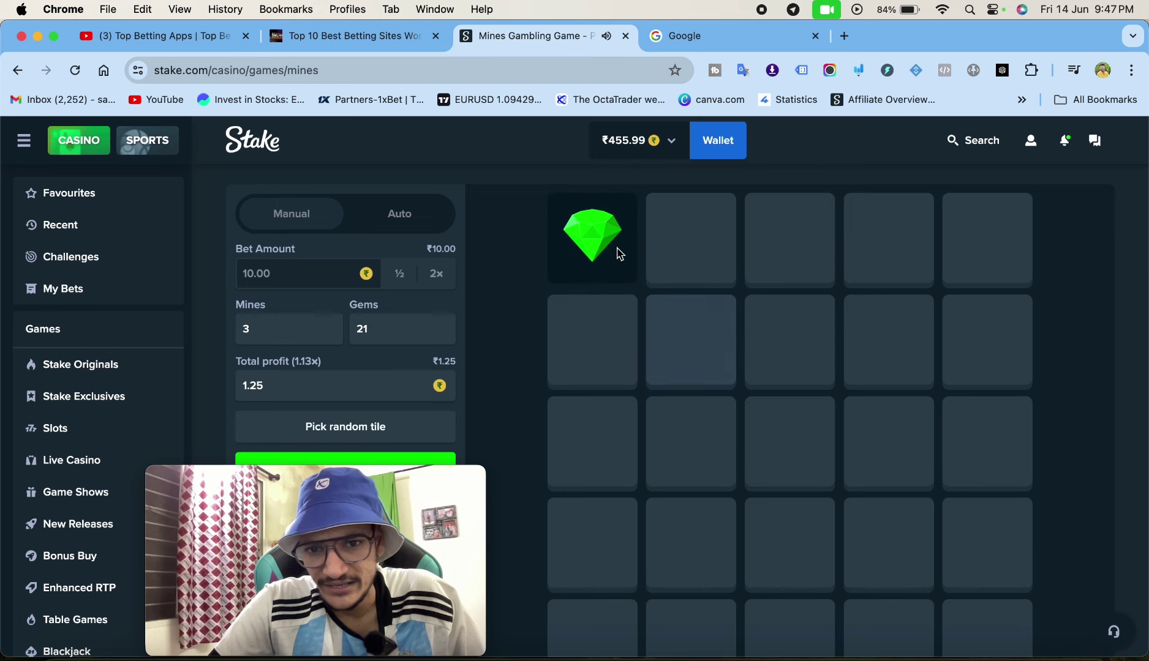
{"action": "left_click", "coordinate": [709, 345]}
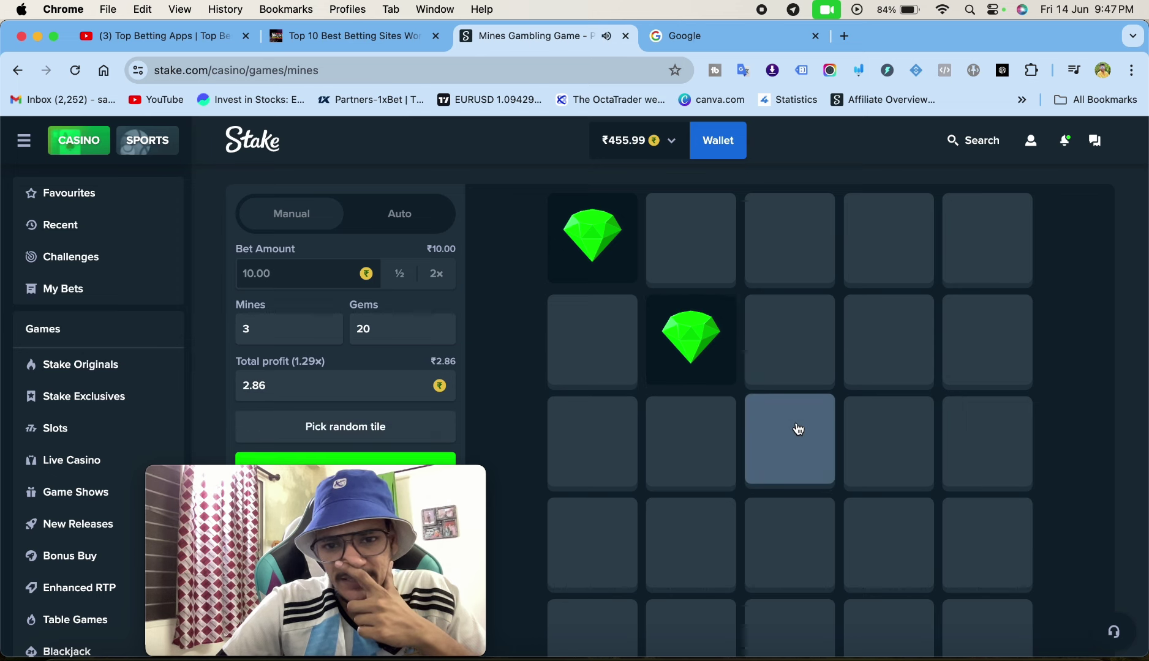
{"action": "scroll", "coordinate": [705, 377], "scroll_direction": "down", "scroll_amount": 3}
{"action": "scroll", "coordinate": [412, 289], "scroll_direction": "up", "scroll_amount": 4}
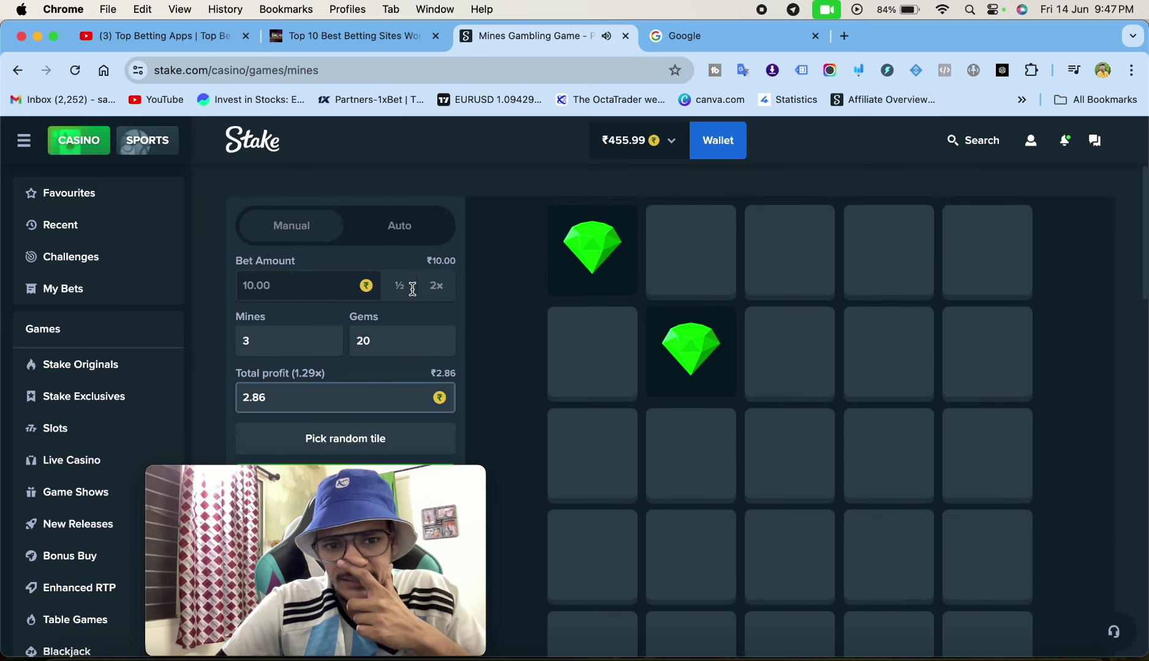
{"action": "scroll", "coordinate": [413, 289], "scroll_direction": "down", "scroll_amount": 2}
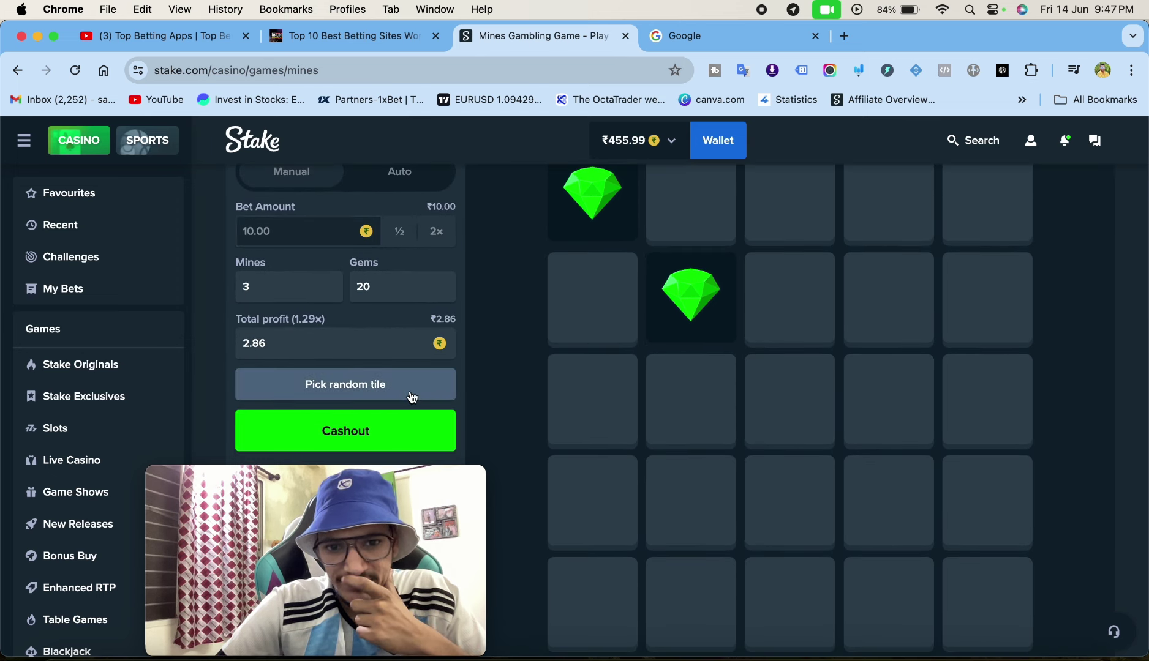
{"action": "scroll", "coordinate": [402, 339], "scroll_direction": "up", "scroll_amount": 1}
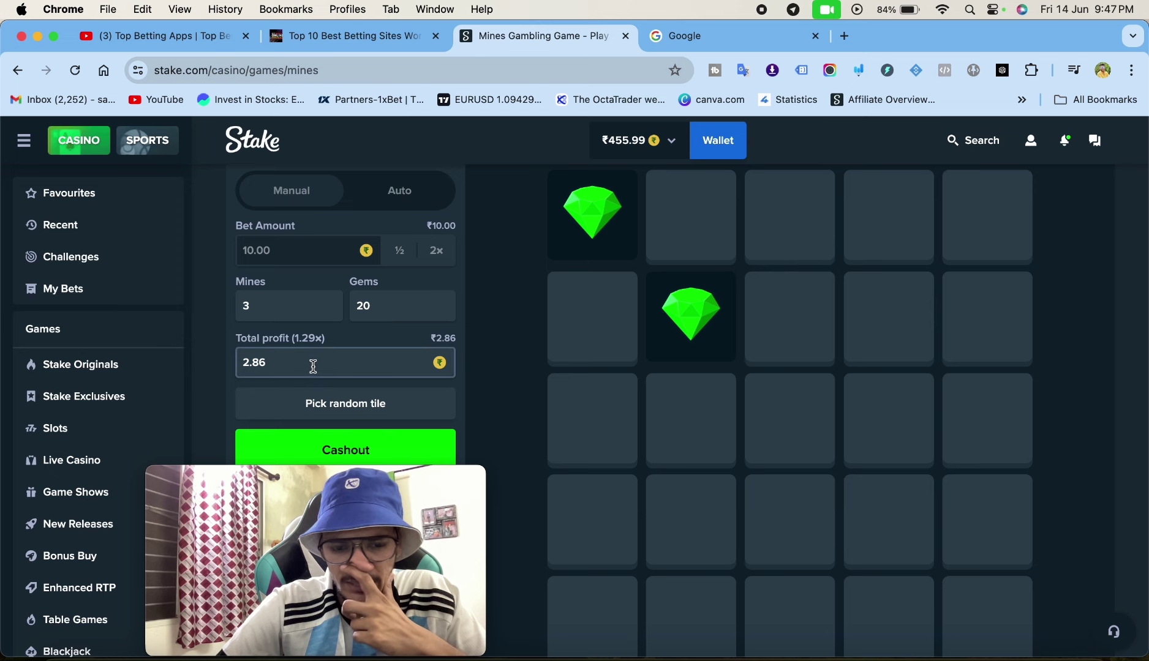
{"action": "scroll", "coordinate": [376, 363], "scroll_direction": "down", "scroll_amount": 1}
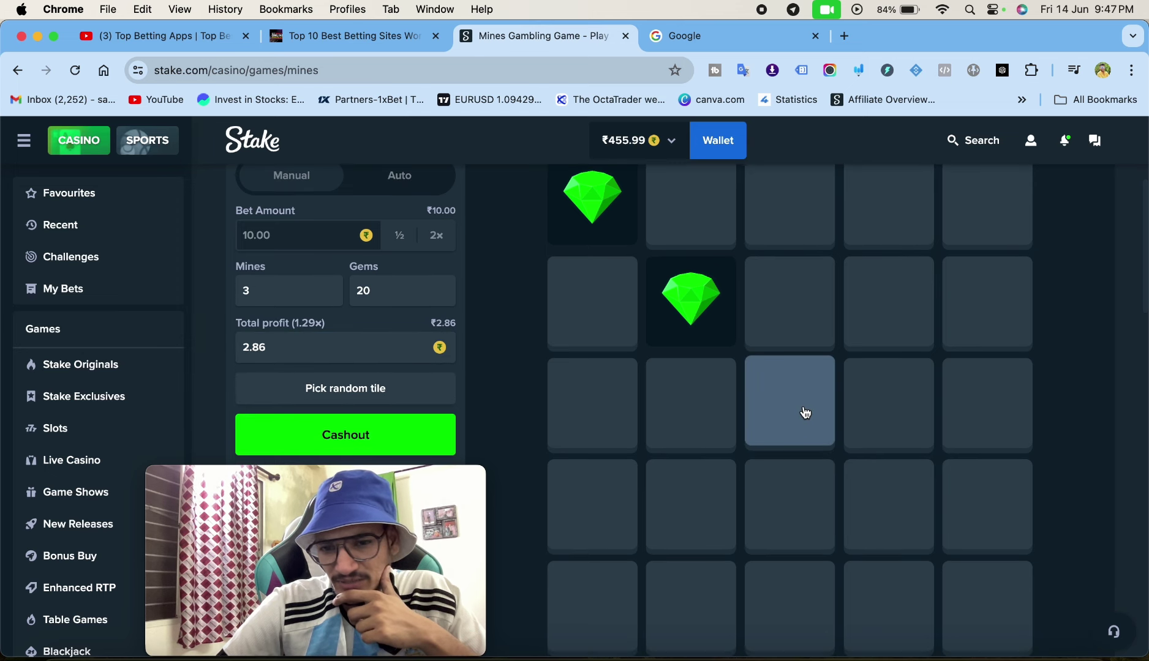
{"action": "left_click", "coordinate": [877, 500]}
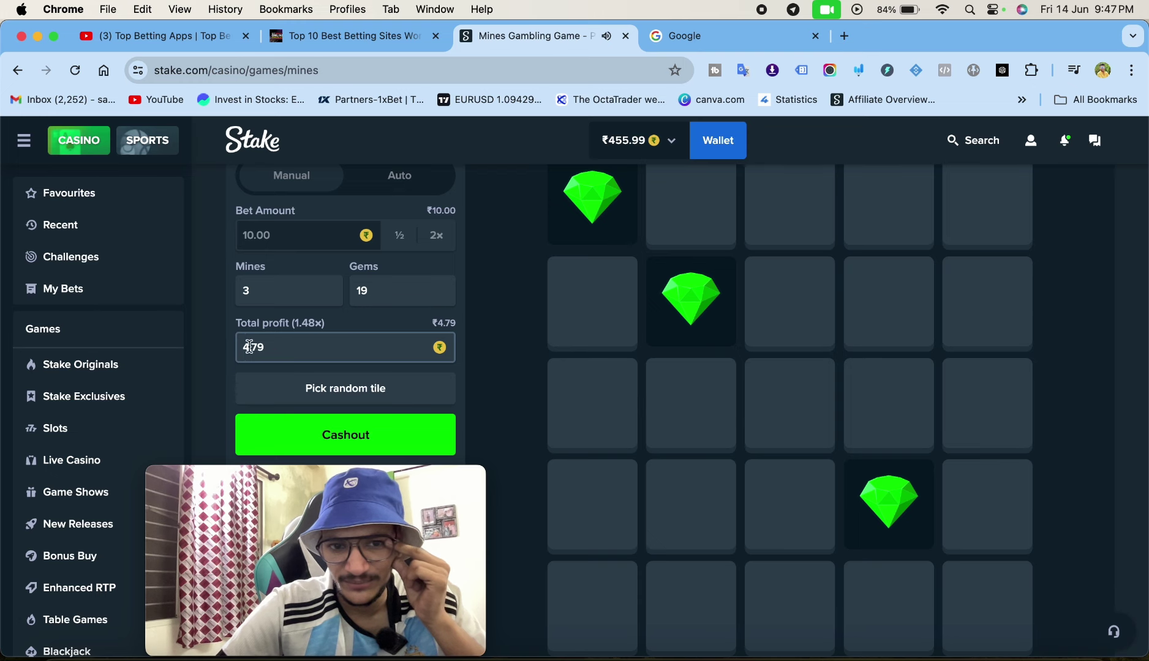
{"action": "double_click", "coordinate": [302, 335]}
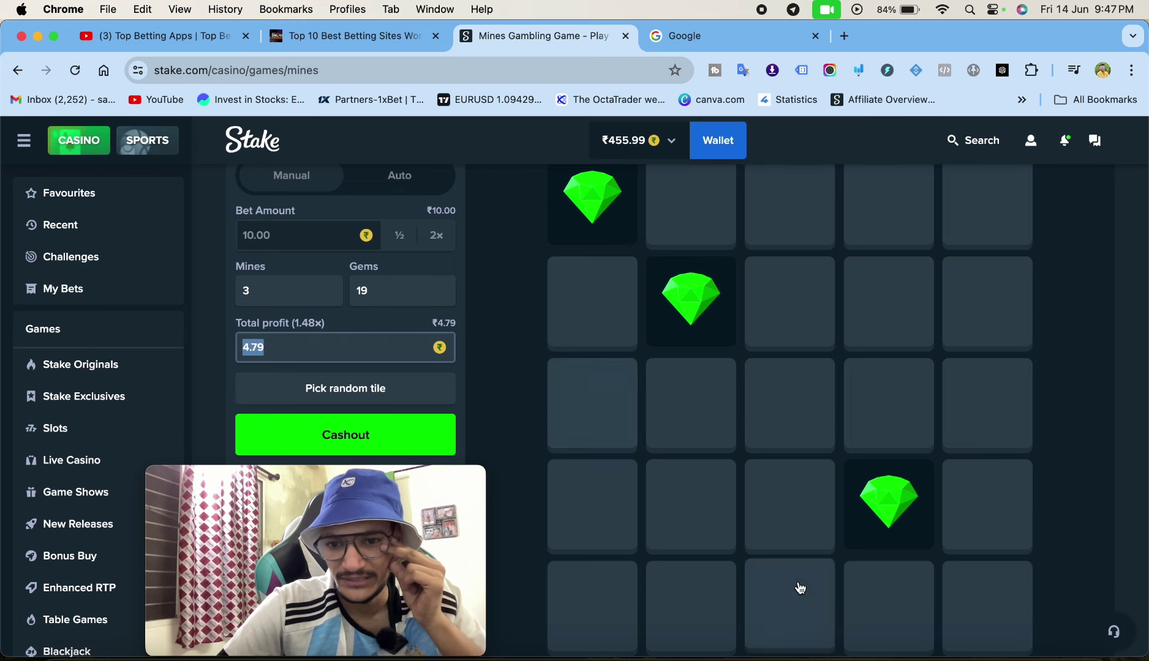
{"action": "left_click", "coordinate": [725, 528]}
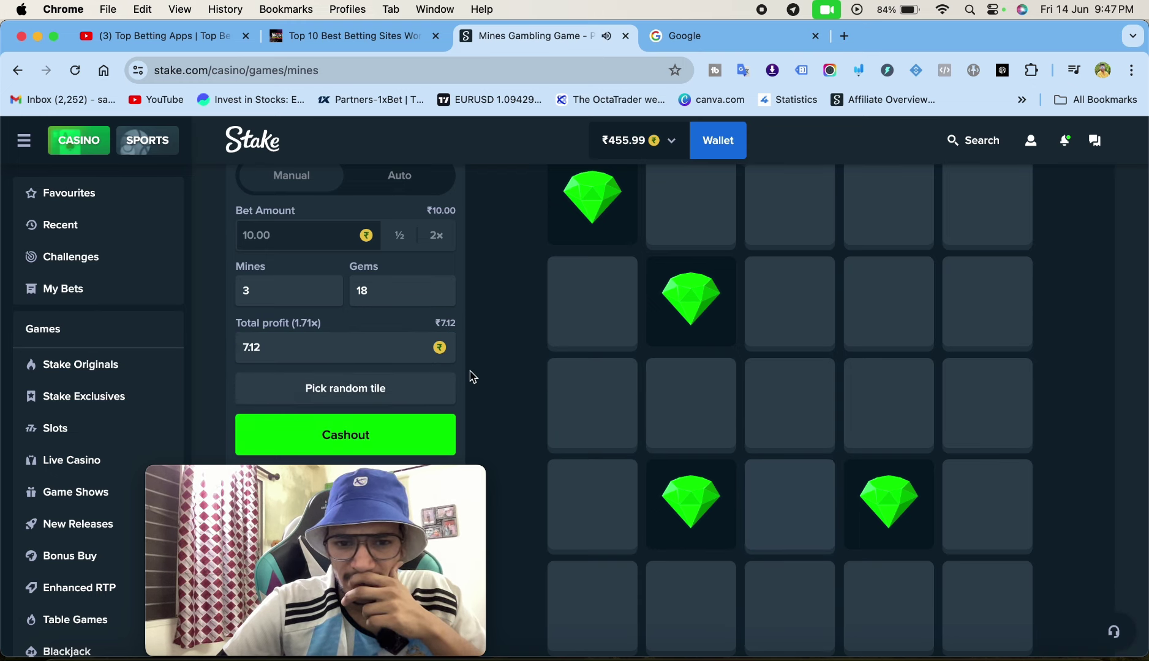
Reveal more tiles until the third-row middle tile hits a mine, leaving ₹455.99
{"action": "left_click", "coordinate": [955, 292]}
{"action": "scroll", "coordinate": [892, 349], "scroll_direction": "up", "scroll_amount": 2}
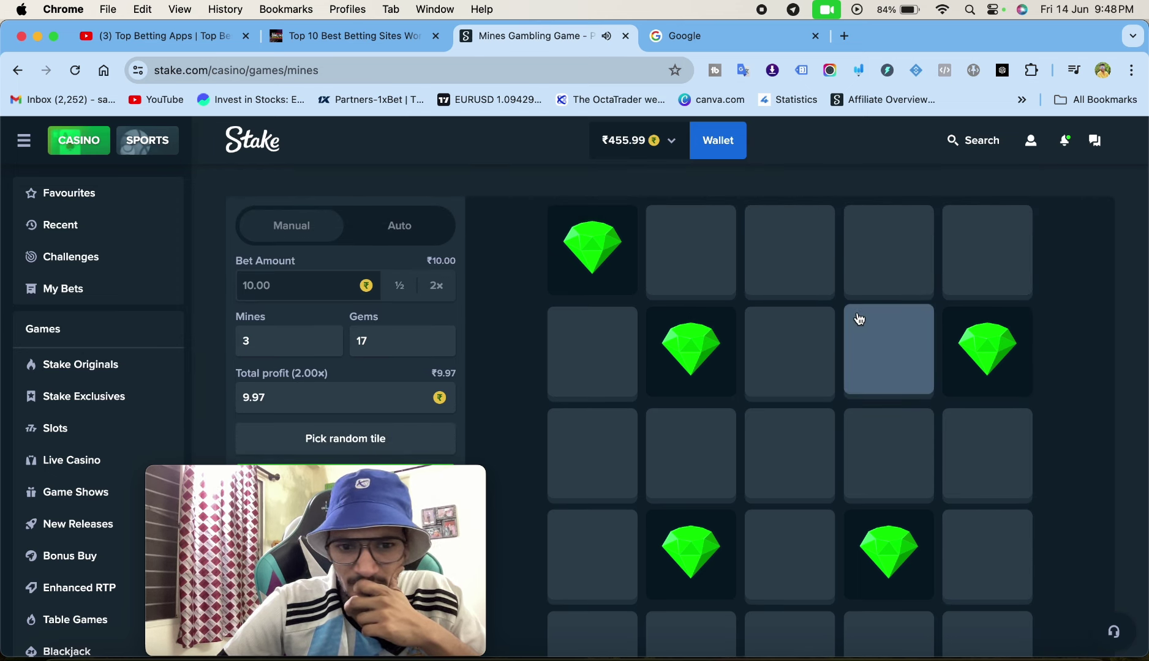
{"action": "scroll", "coordinate": [888, 506], "scroll_direction": "down", "scroll_amount": 5}
{"action": "left_click", "coordinate": [803, 420]}
{"action": "scroll", "coordinate": [803, 420], "scroll_direction": "up", "scroll_amount": 4}
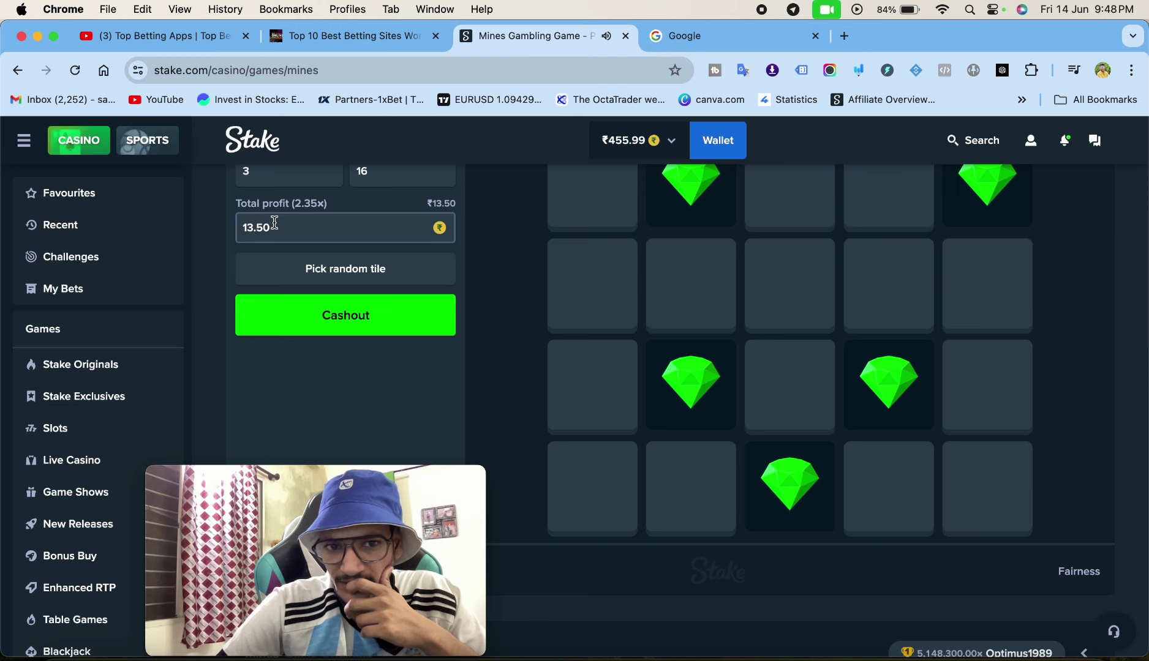
{"action": "scroll", "coordinate": [562, 383], "scroll_direction": "up", "scroll_amount": 6}
{"action": "scroll", "coordinate": [562, 383], "scroll_direction": "down", "scroll_amount": 5}
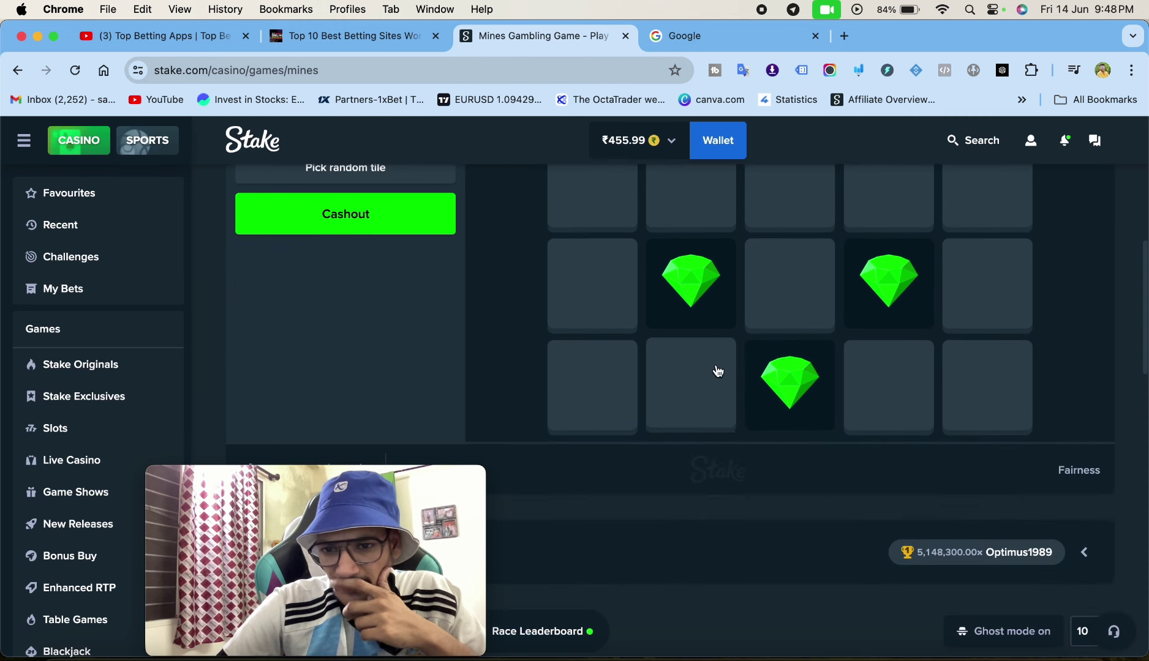
{"action": "left_click", "coordinate": [605, 271]}
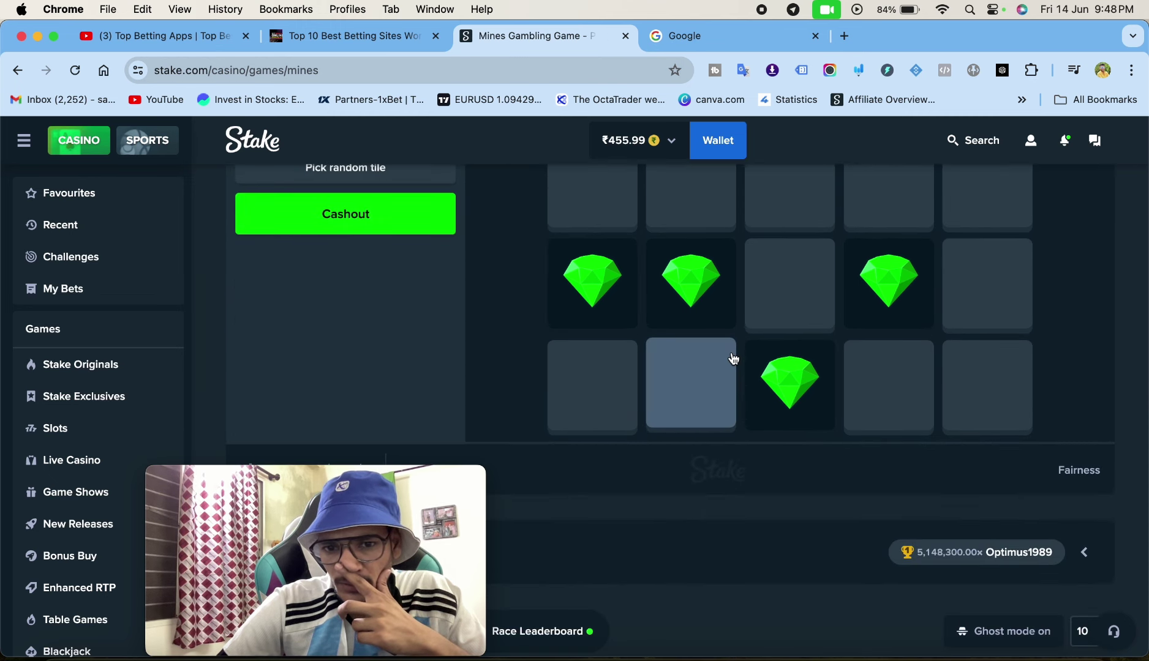
{"action": "scroll", "coordinate": [674, 315], "scroll_direction": "up", "scroll_amount": 4}
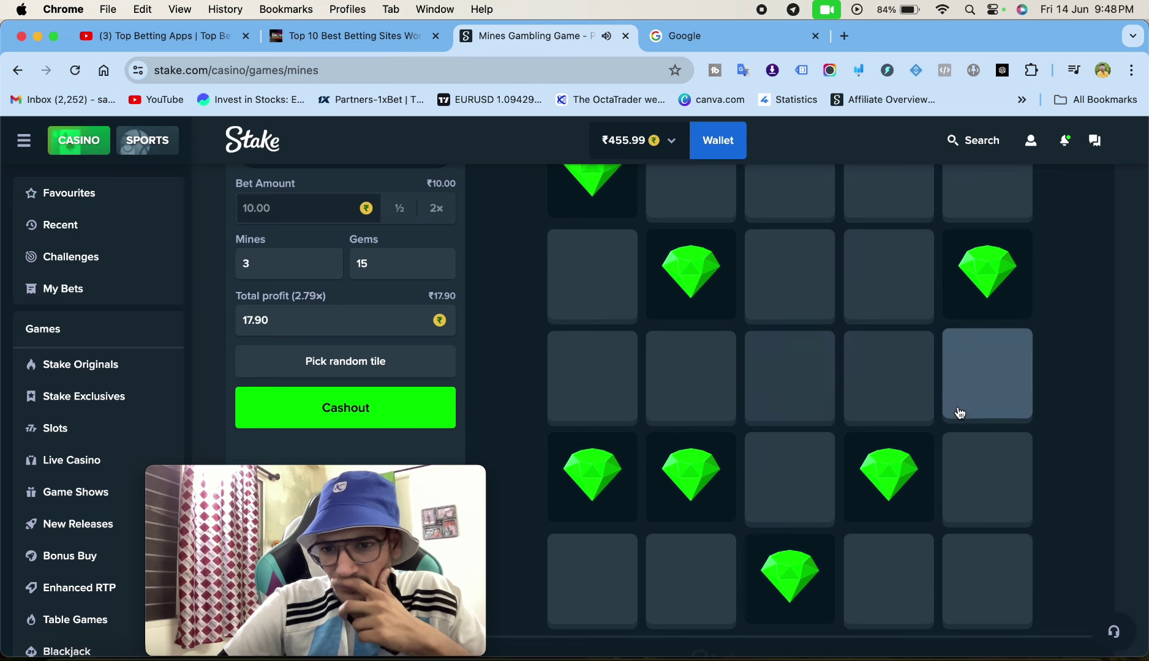
{"action": "scroll", "coordinate": [802, 395], "scroll_direction": "up", "scroll_amount": 1}
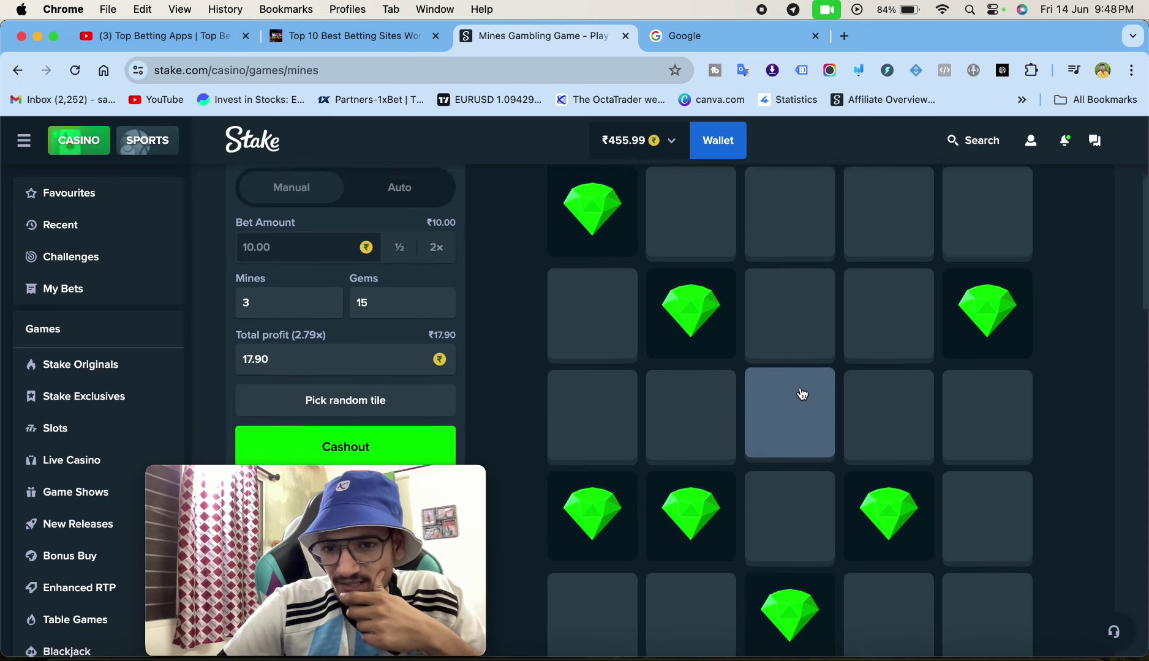
{"action": "scroll", "coordinate": [857, 361], "scroll_direction": "up", "scroll_amount": 1}
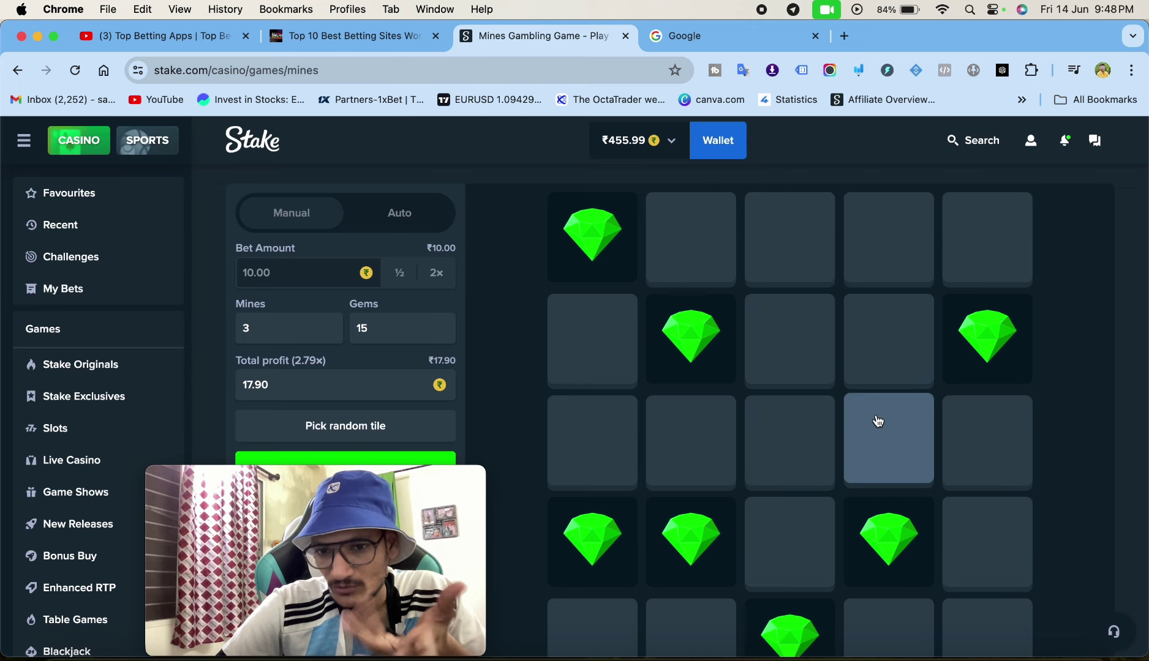
{"action": "scroll", "coordinate": [858, 435], "scroll_direction": "down", "scroll_amount": 1}
{"action": "left_click", "coordinate": [812, 456]}
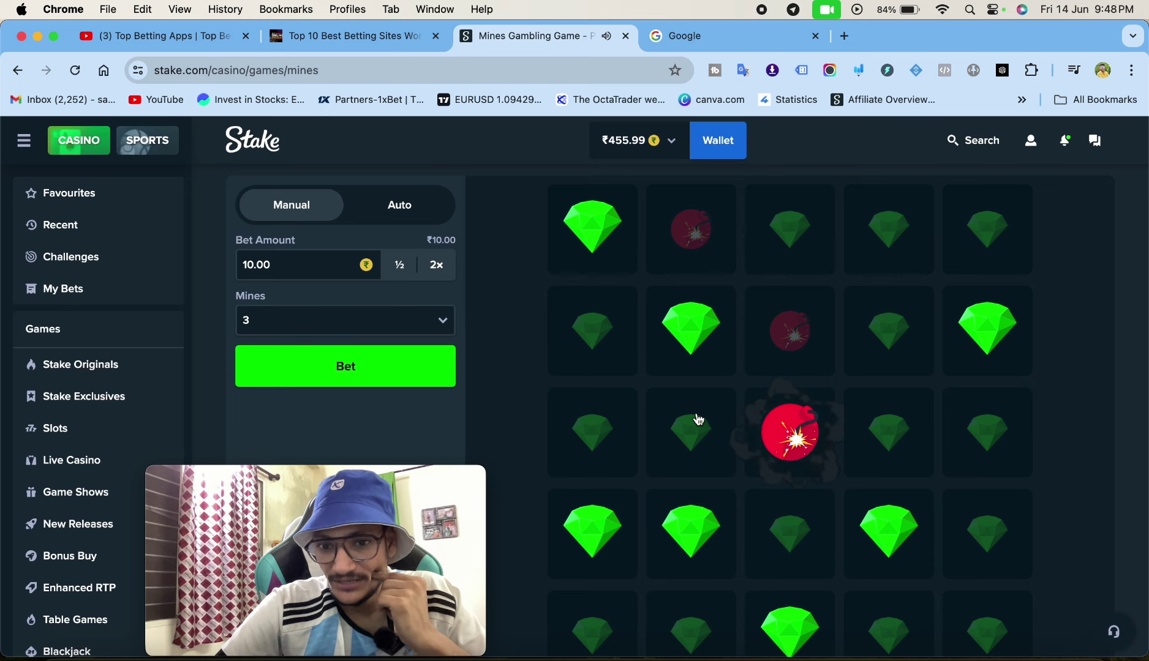
Confirm 3 mines, switch Mines to Auto betting, and return to the casino home lobby
{"action": "scroll", "coordinate": [848, 505], "scroll_direction": "down", "scroll_amount": 3}
{"action": "scroll", "coordinate": [847, 502], "scroll_direction": "up", "scroll_amount": 3}
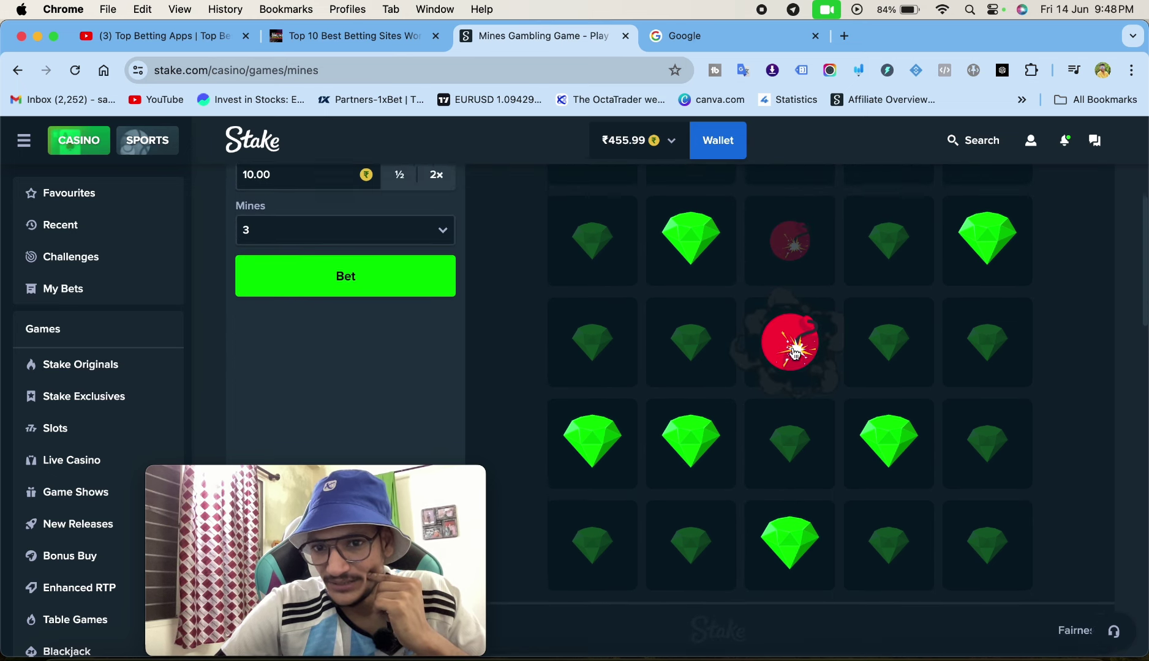
{"action": "left_click", "coordinate": [334, 319]}
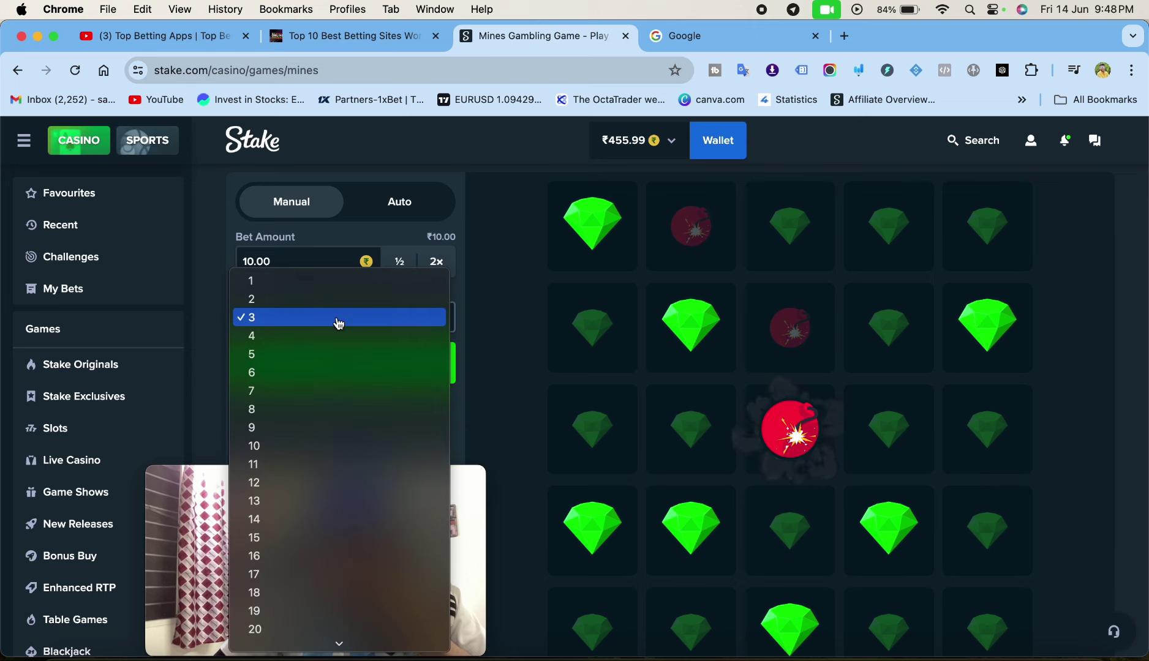
{"action": "left_click", "coordinate": [355, 323]}
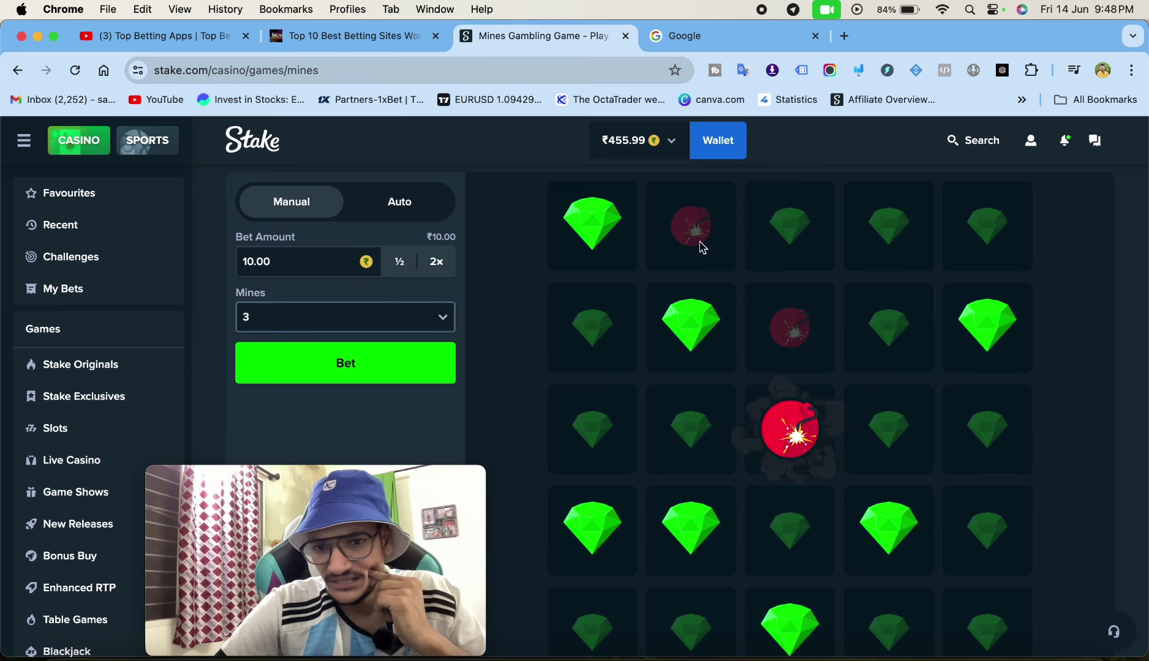
{"action": "scroll", "coordinate": [891, 542], "scroll_direction": "down", "scroll_amount": 2}
{"action": "scroll", "coordinate": [891, 543], "scroll_direction": "up", "scroll_amount": 2}
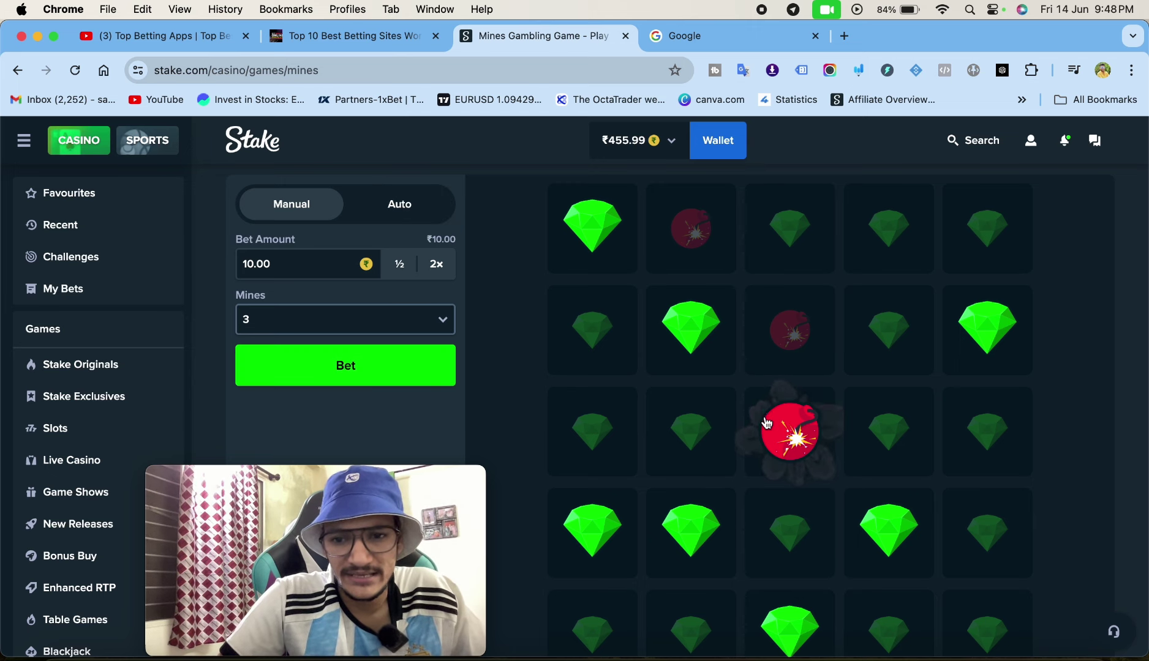
{"action": "left_click", "coordinate": [398, 204]}
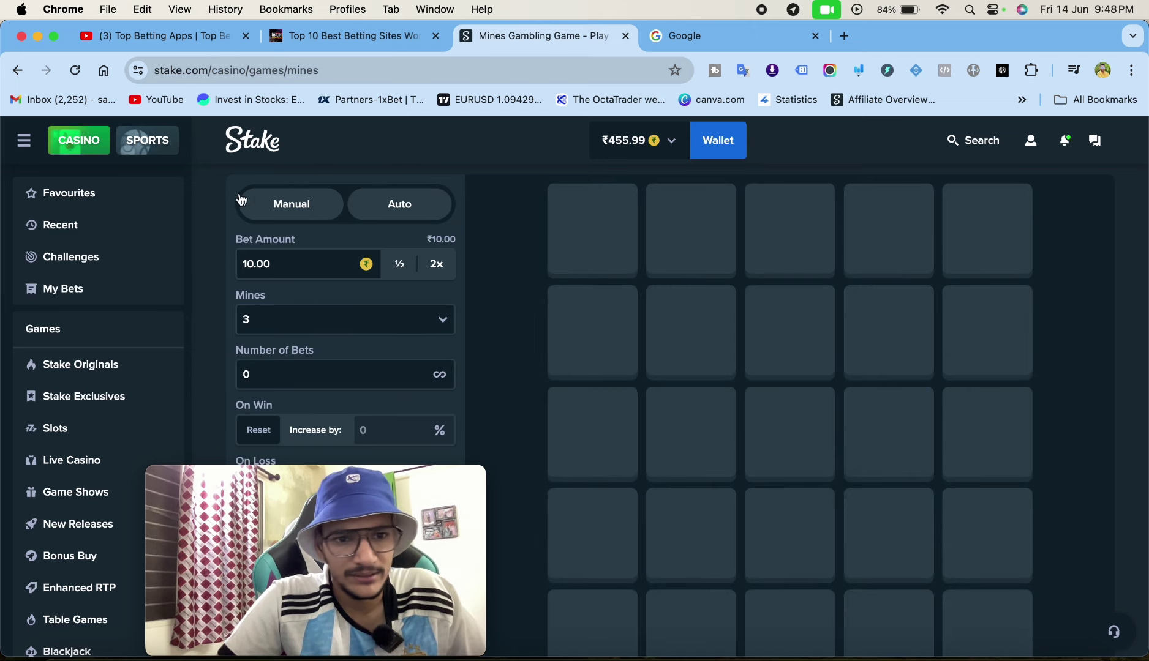
{"action": "left_click", "coordinate": [25, 142]}
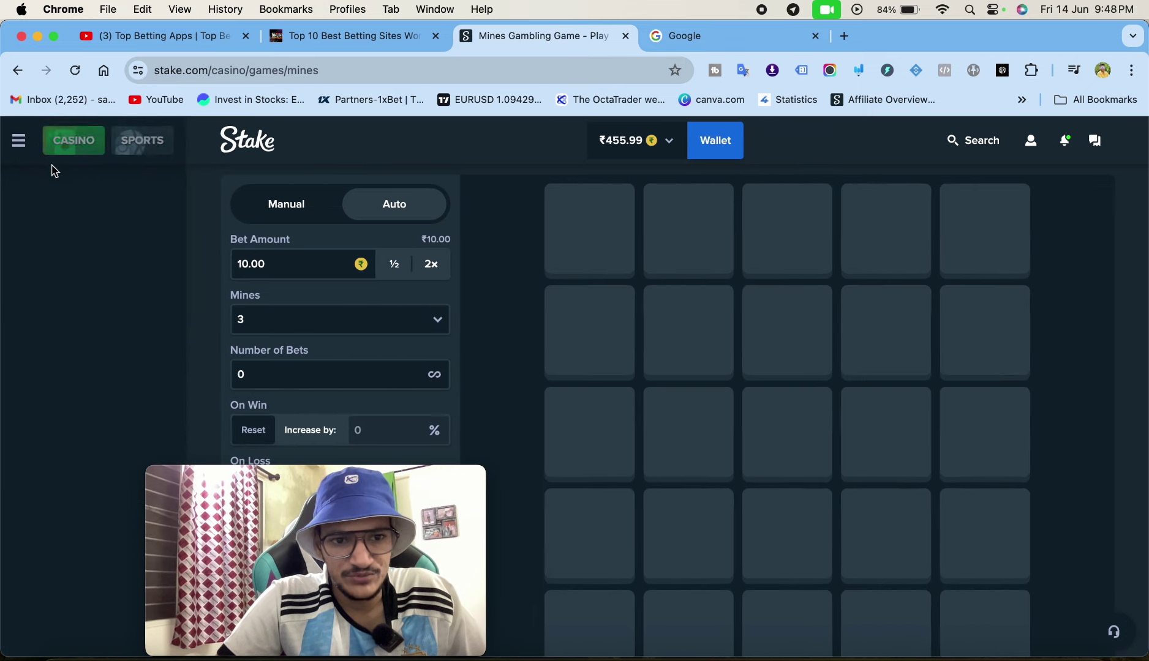
{"action": "left_click", "coordinate": [72, 142]}
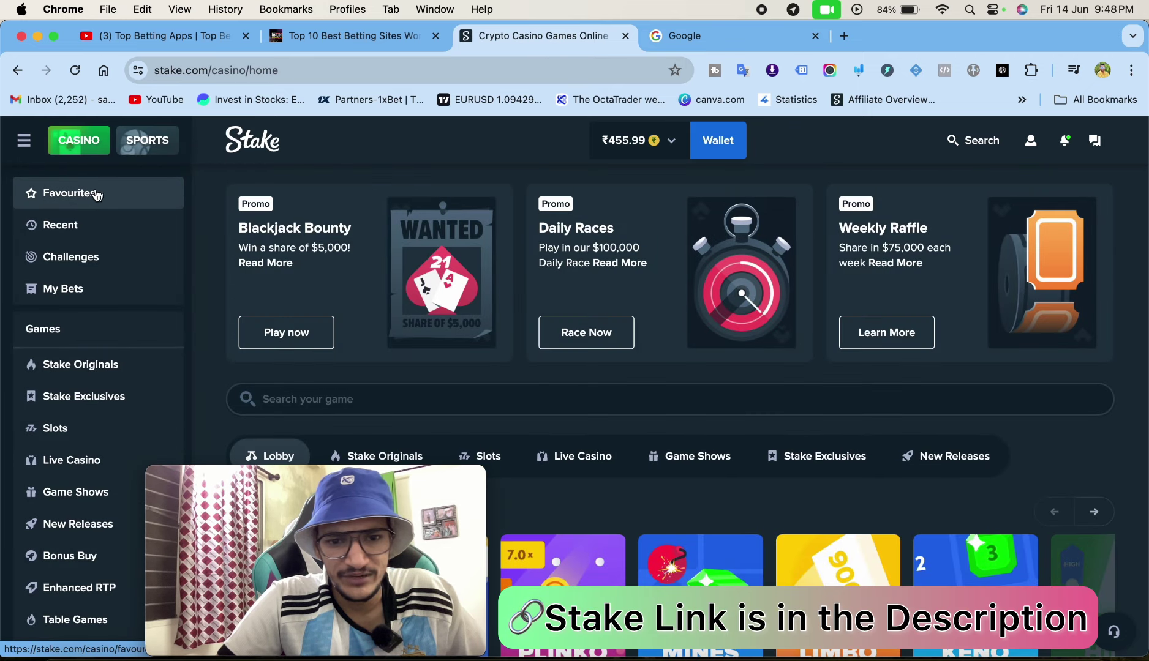
{"action": "scroll", "coordinate": [308, 325], "scroll_direction": "down", "scroll_amount": 5}
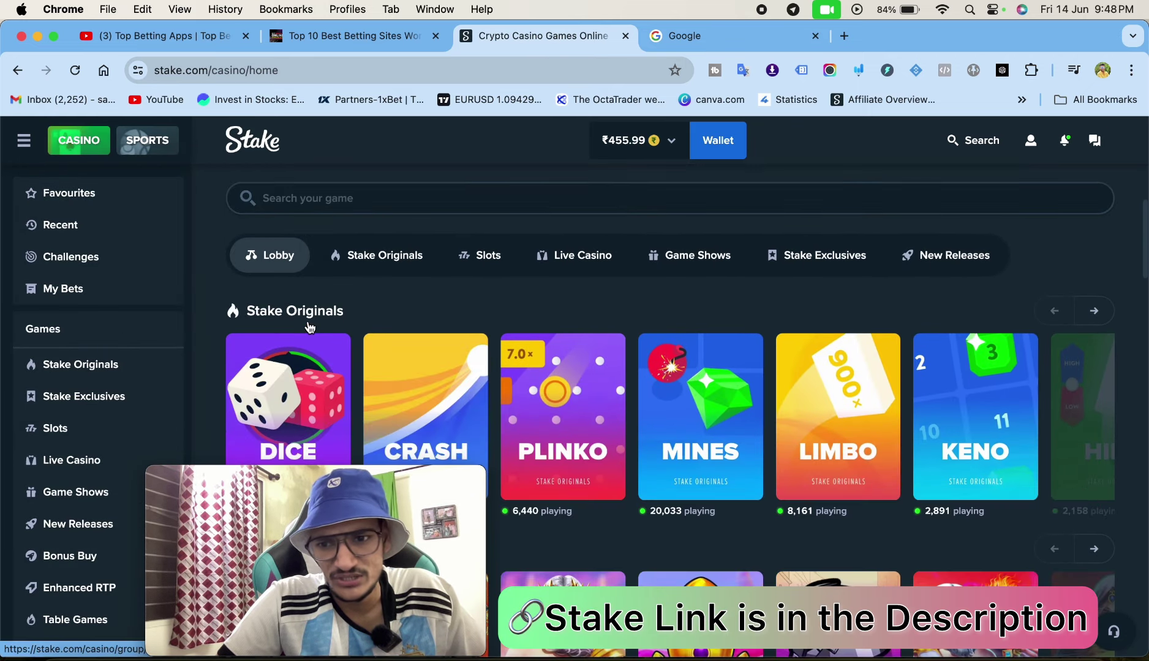
{"action": "scroll", "coordinate": [473, 377], "scroll_direction": "down", "scroll_amount": 6}
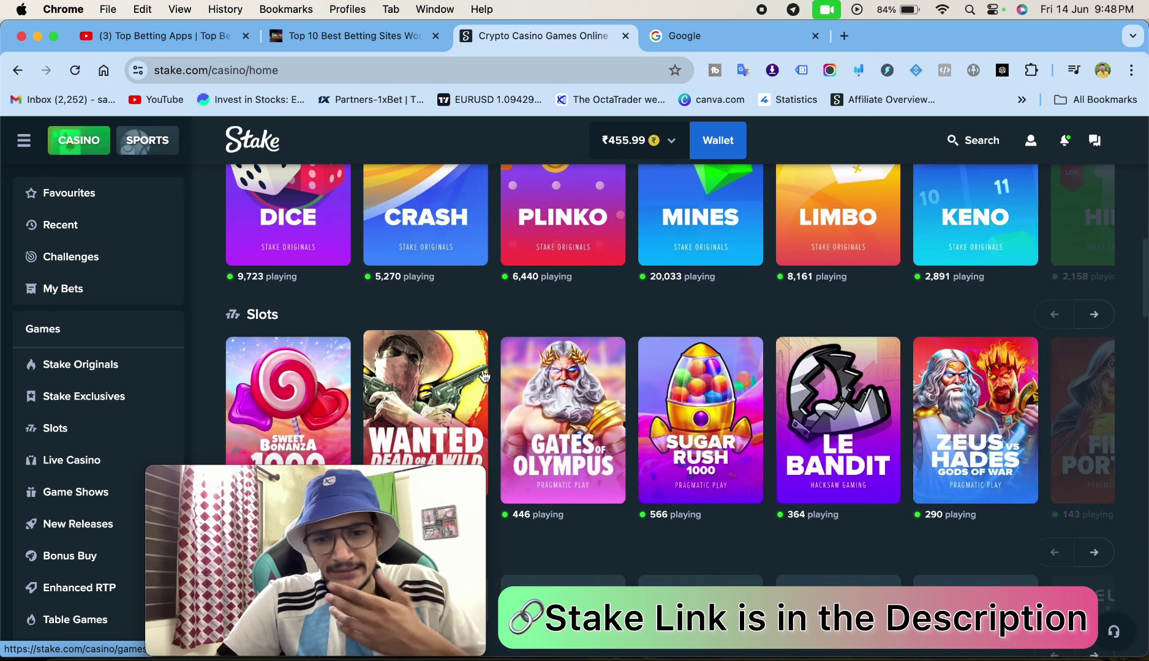
{"action": "scroll", "coordinate": [473, 377], "scroll_direction": "up", "scroll_amount": 1}
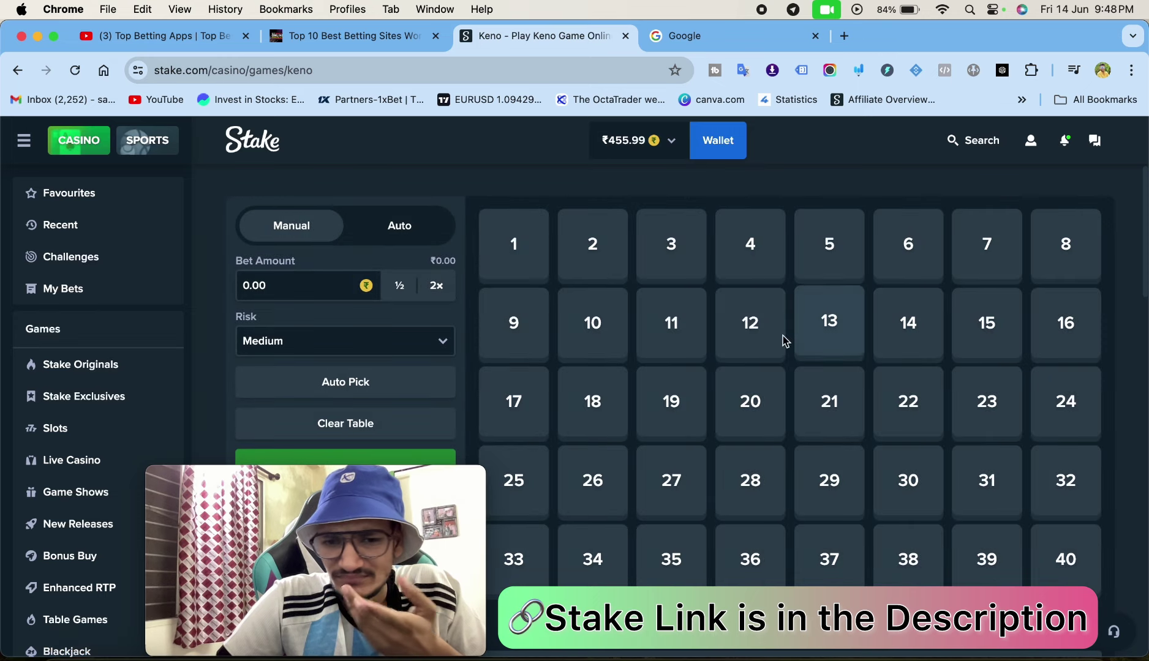
{"action": "scroll", "coordinate": [741, 367], "scroll_direction": "down", "scroll_amount": 2}
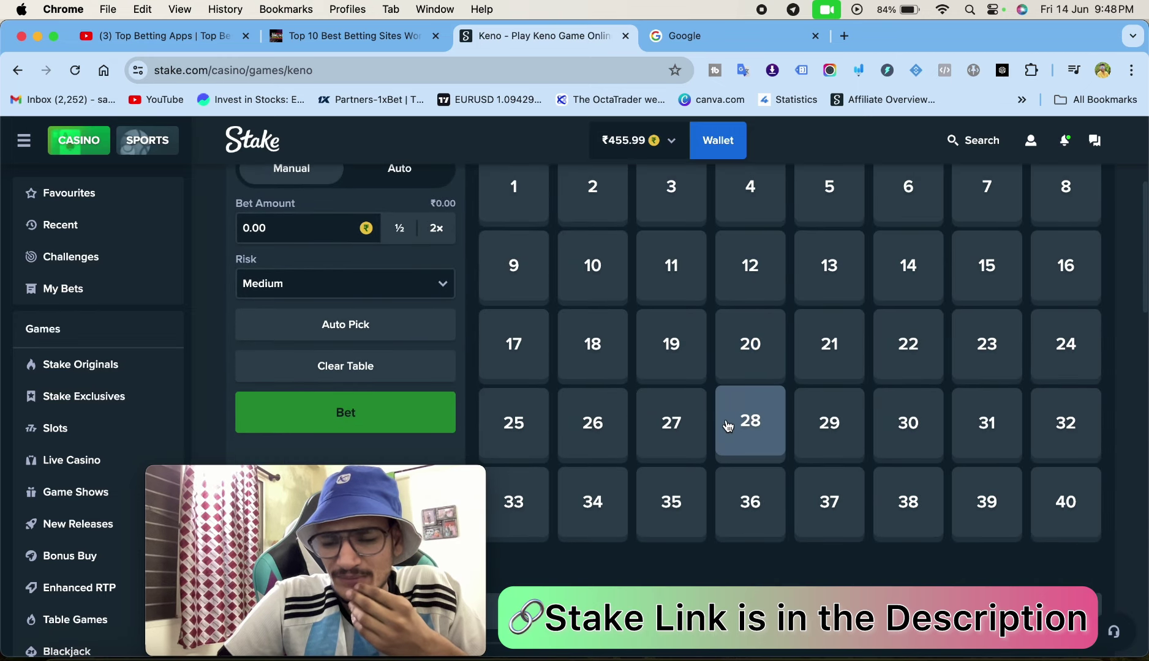
{"action": "scroll", "coordinate": [728, 417], "scroll_direction": "down", "scroll_amount": 1}
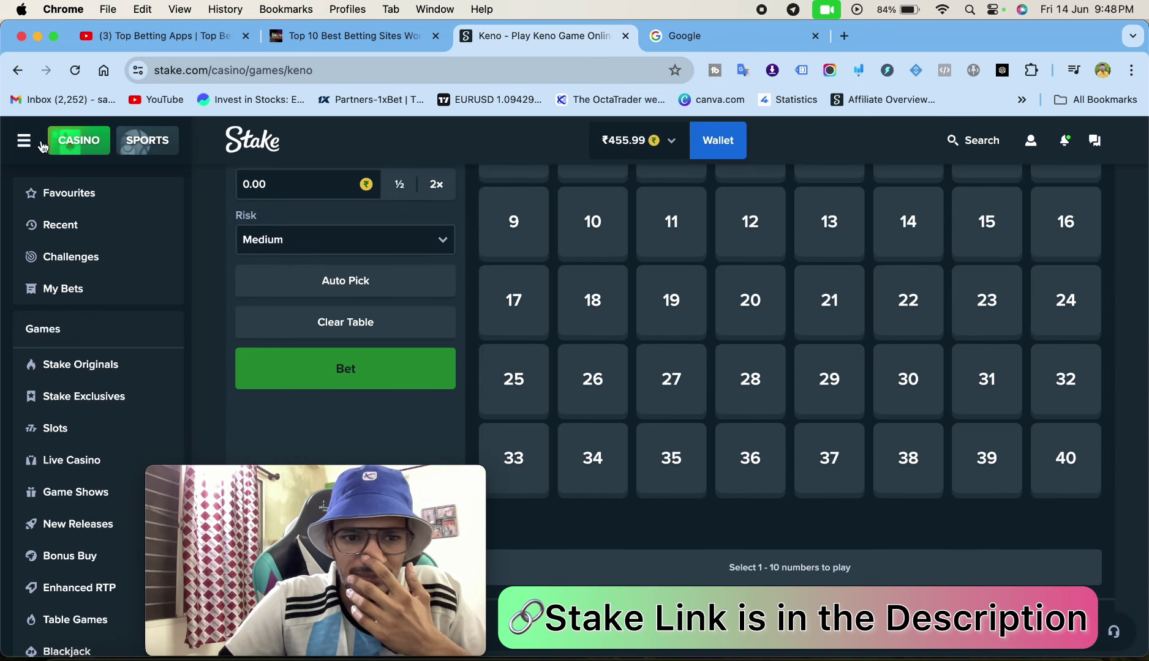
{"action": "left_click", "coordinate": [95, 147]}
{"action": "scroll", "coordinate": [581, 372], "scroll_direction": "down", "scroll_amount": 2}
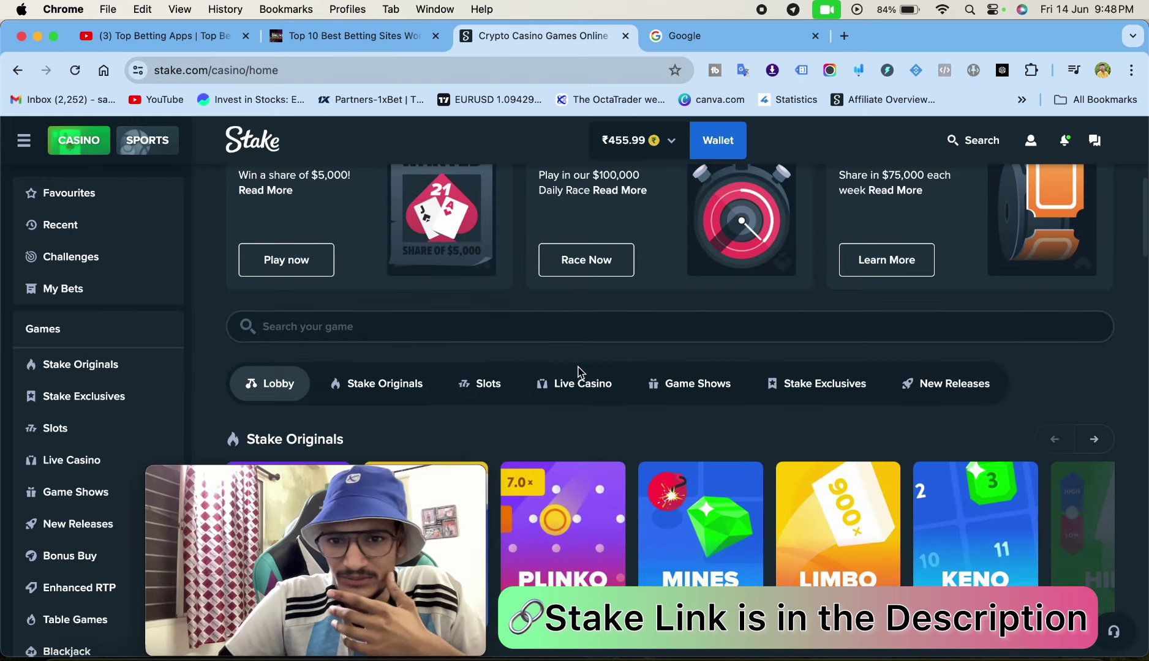